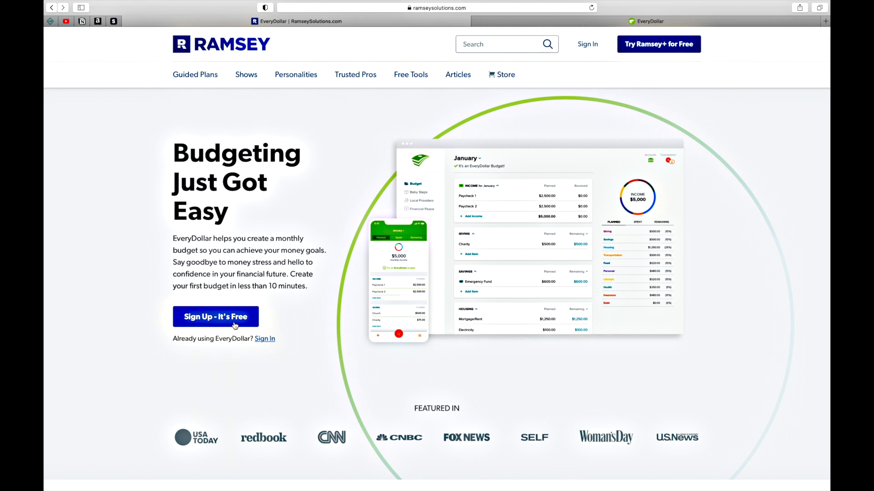
# Open the EveryDollar app page, continue past the welcome screens and skip the money goals questionnaire
pyautogui.click(591, 28)
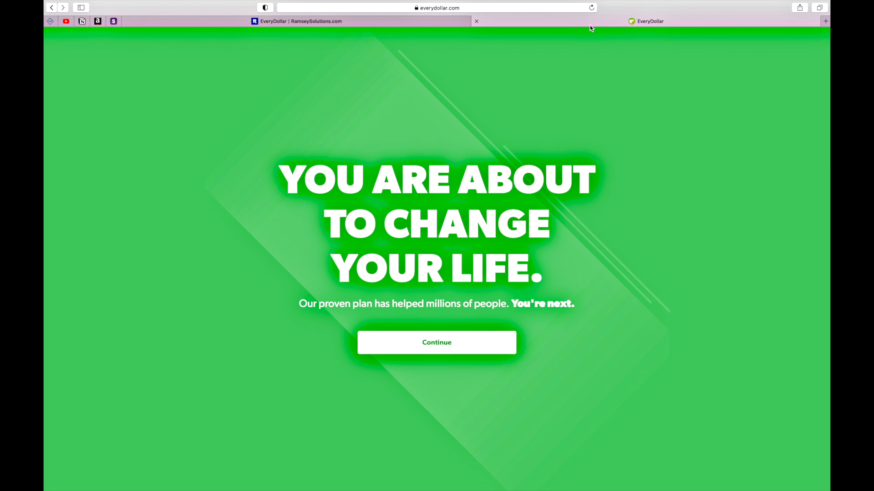
pyautogui.click(432, 342)
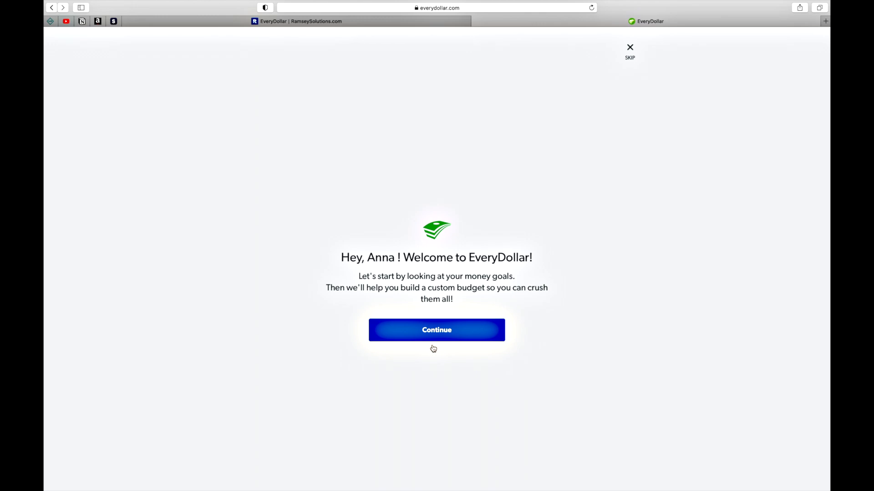
pyautogui.click(435, 336)
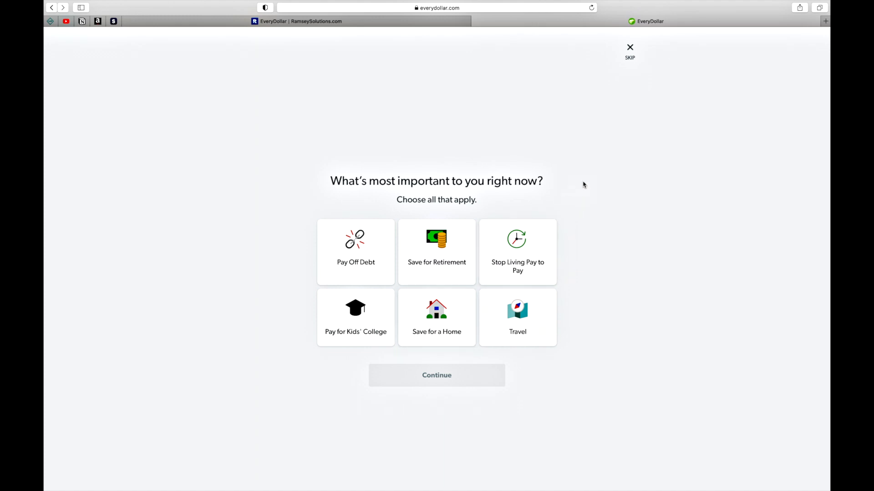
pyautogui.click(631, 64)
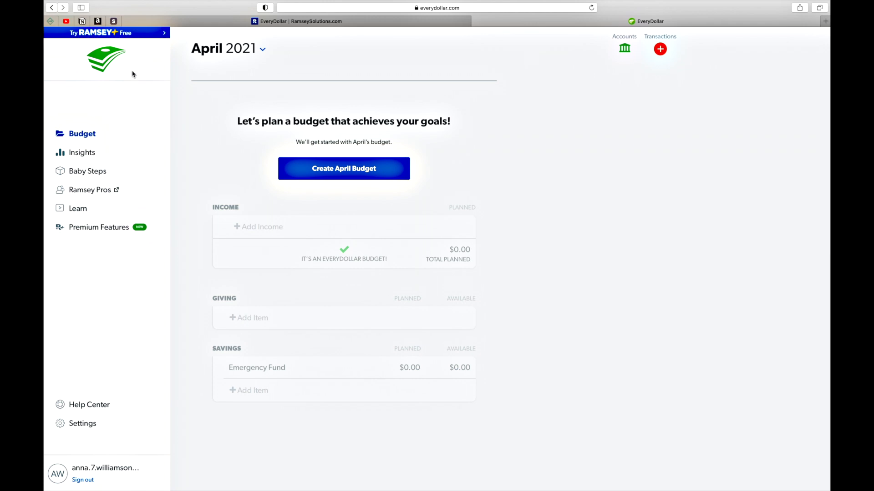
# Open the Insights page and look over its spending, monthly income and income vs. spent report previews
pyautogui.click(119, 35)
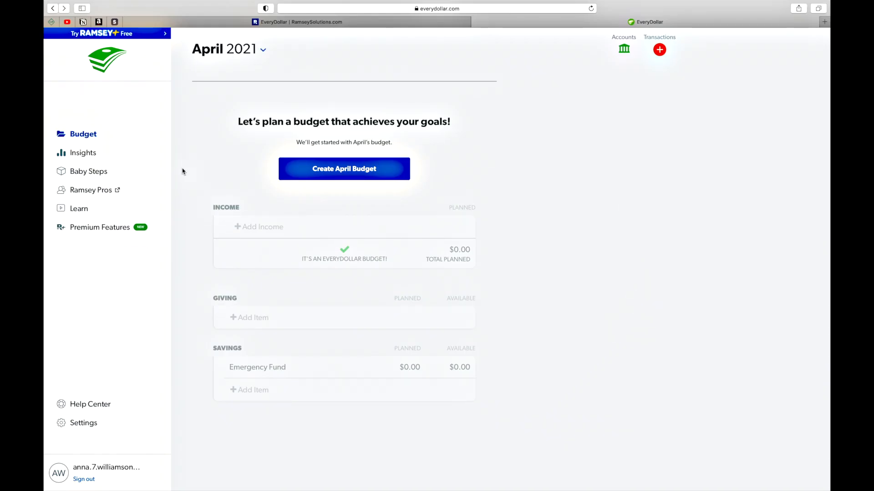
pyautogui.click(84, 157)
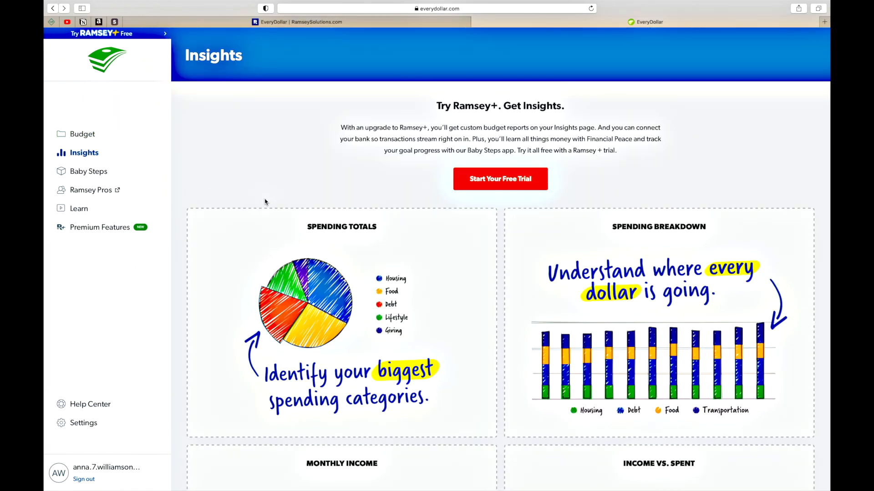
pyautogui.scroll(-5, 266, 202)
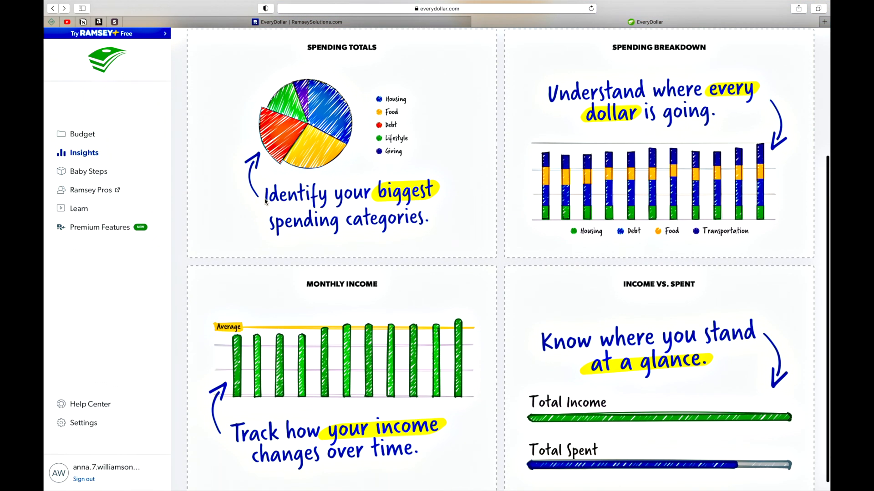
pyautogui.scroll(-1, 266, 202)
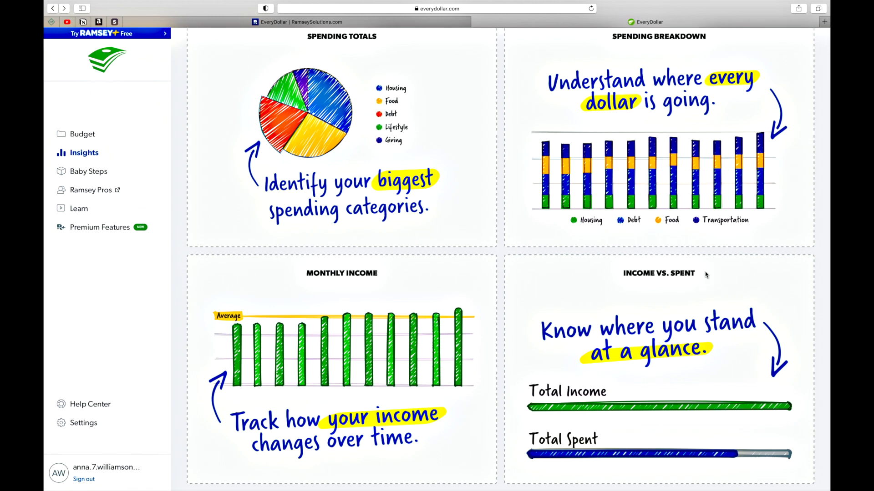
# Open the Baby Steps page and read through all seven steps from the emergency fund to building wealth
pyautogui.click(105, 172)
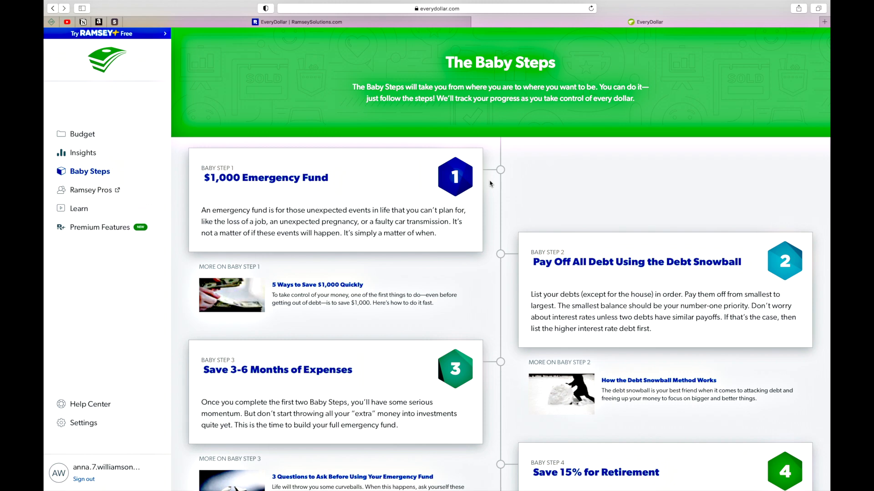
pyautogui.scroll(-3, 490, 183)
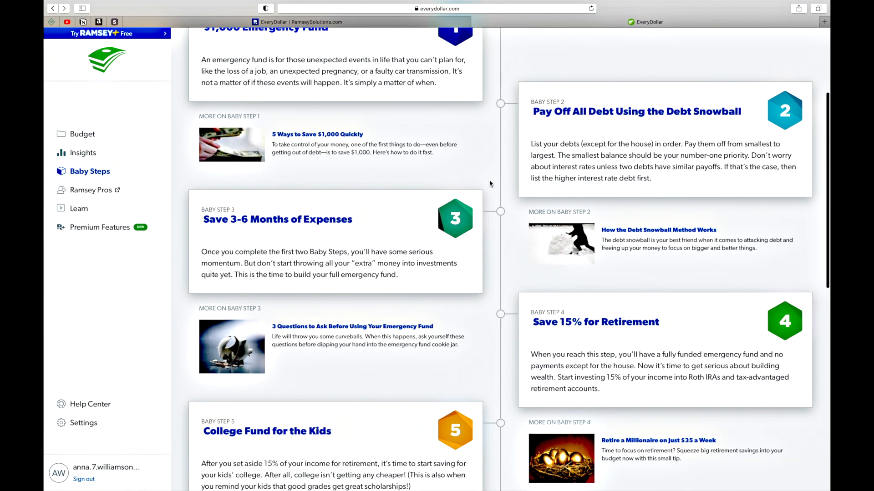
pyautogui.scroll(-3, 490, 183)
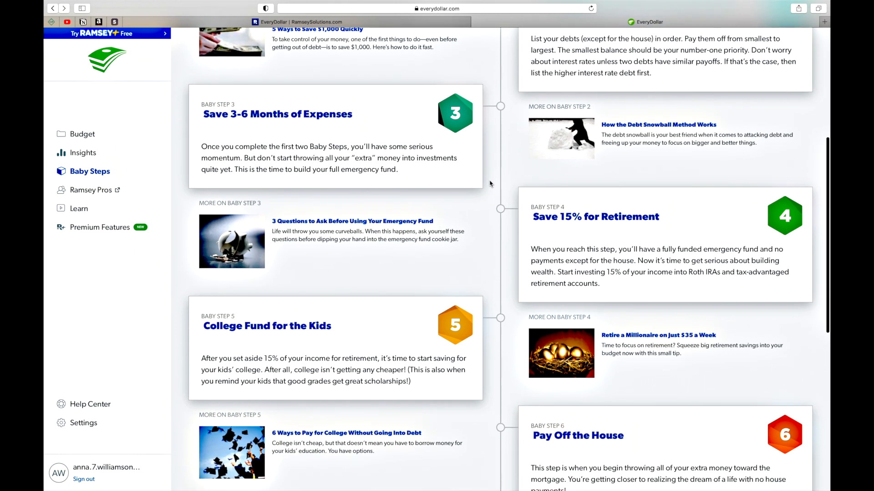
pyautogui.scroll(-5, 490, 184)
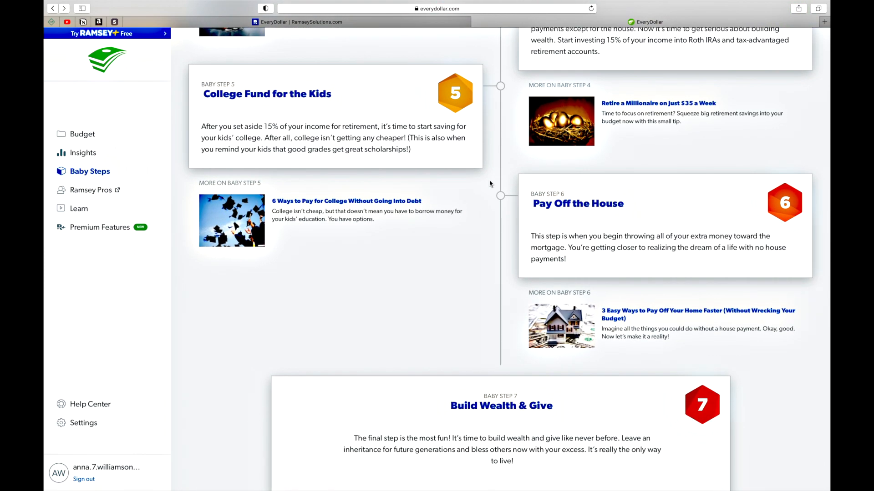
pyautogui.scroll(-3, 490, 183)
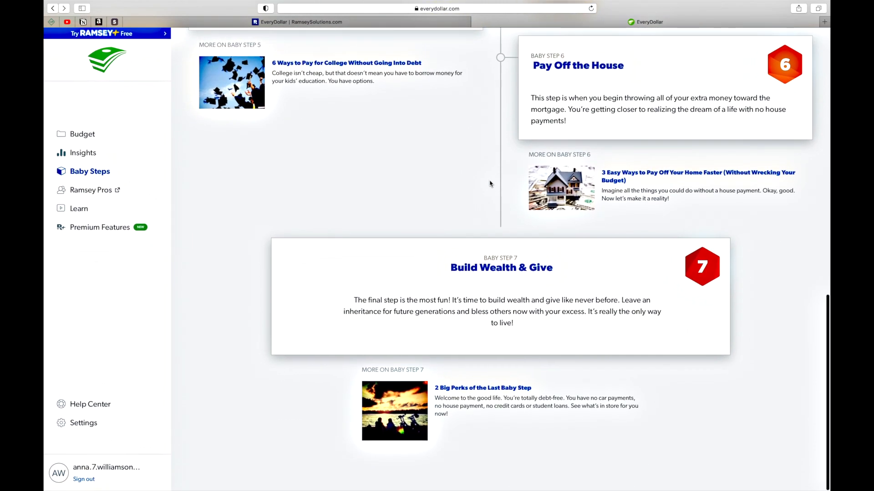
pyautogui.scroll(20, 490, 184)
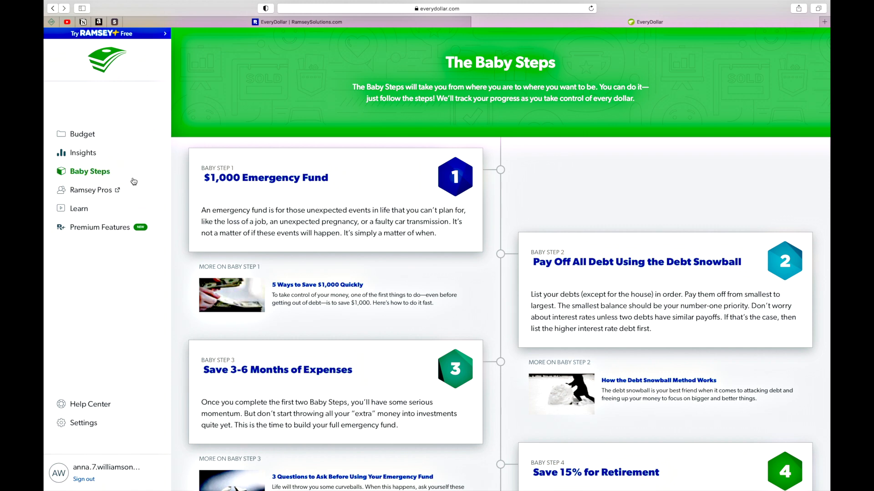
# Open the Ramsey Pros page and examine its services, trusted providers, vetting criteria and FAQ sections
pyautogui.click(111, 189)
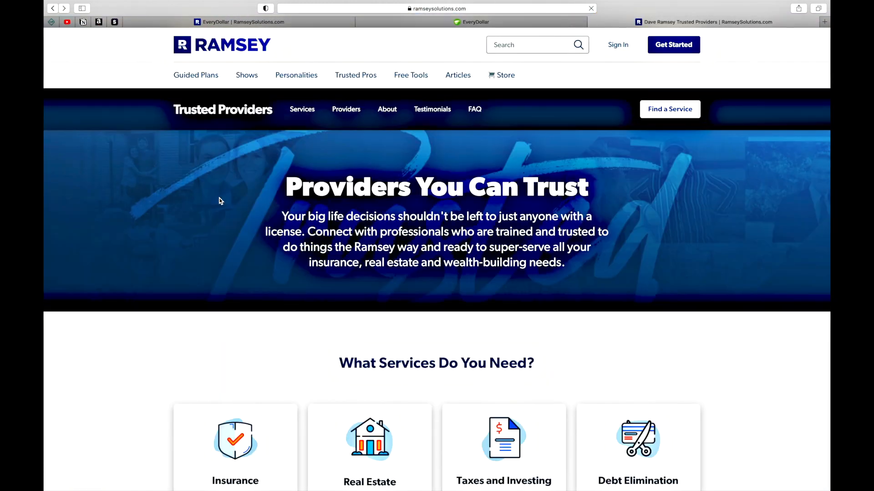
pyautogui.scroll(-5, 218, 199)
pyautogui.scroll(-3, 112, 325)
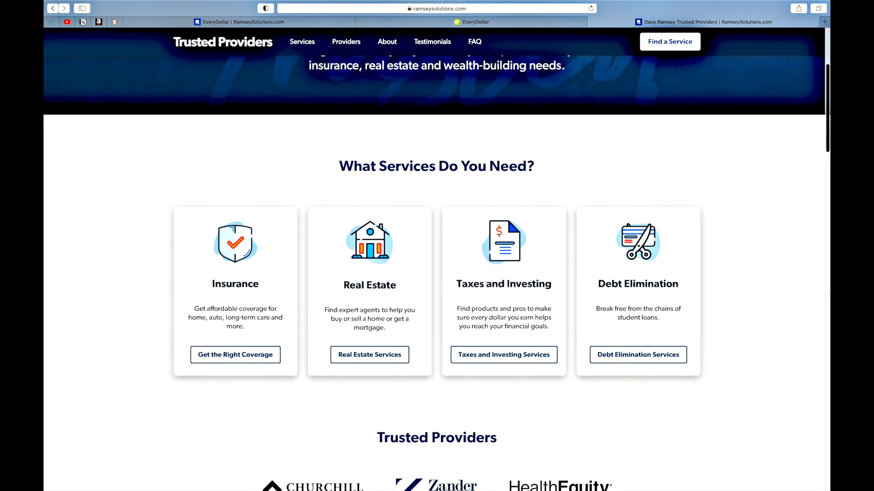
pyautogui.scroll(-5, 801, 350)
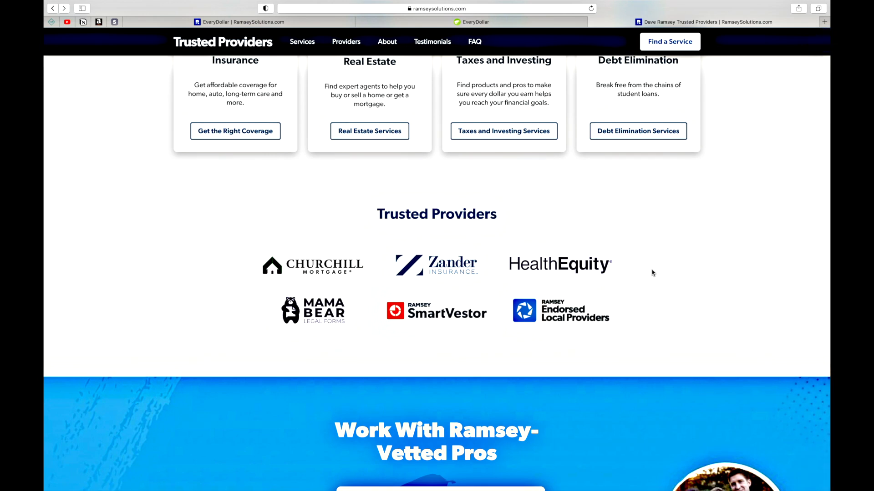
pyautogui.scroll(-1, 437, 273)
pyautogui.scroll(-5, 437, 273)
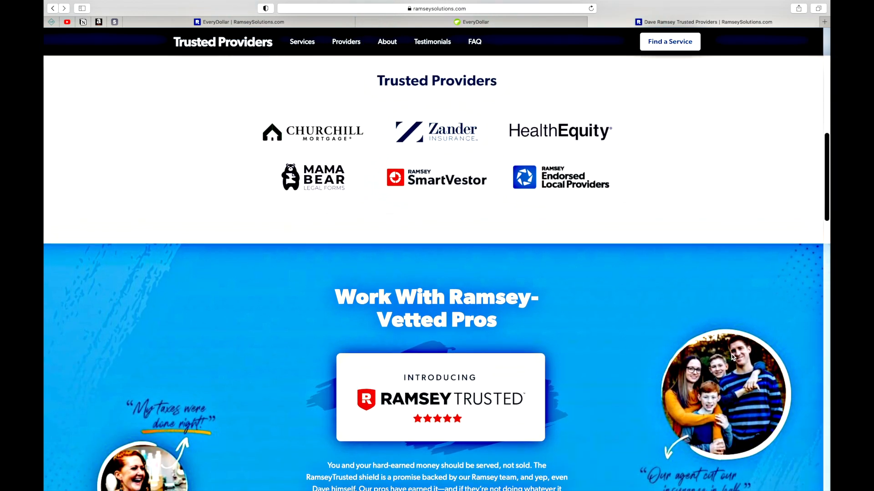
pyautogui.scroll(-5, 732, 356)
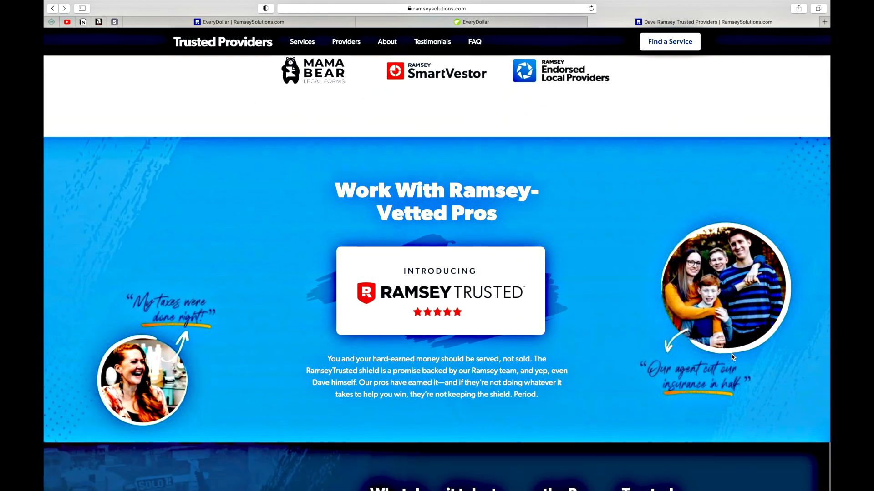
pyautogui.scroll(-8, 731, 356)
pyautogui.scroll(-20, 731, 354)
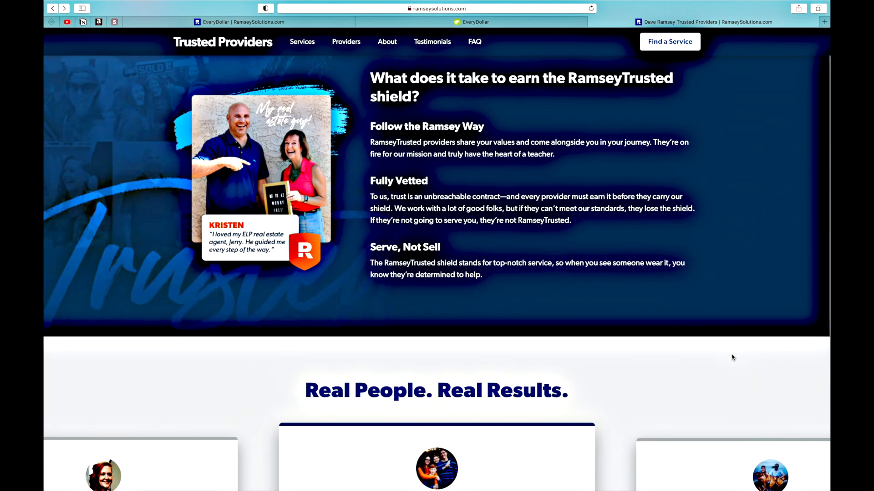
pyautogui.scroll(-20, 730, 354)
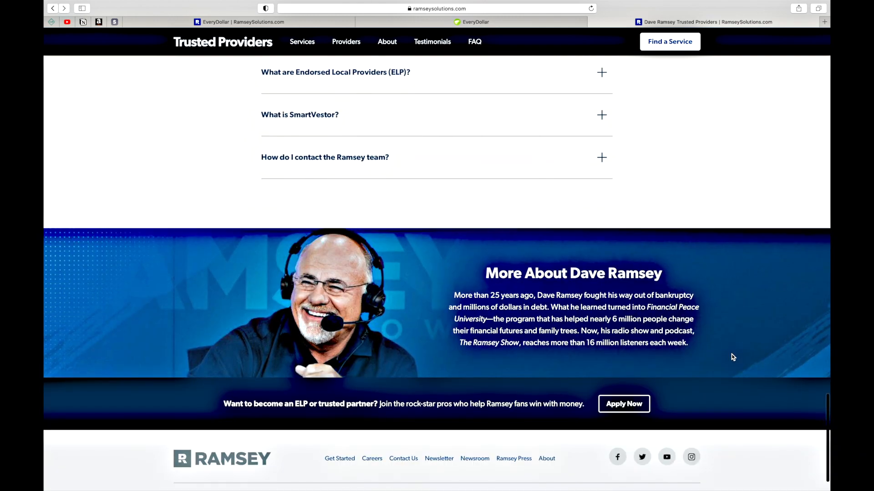
pyautogui.scroll(20, 731, 354)
pyautogui.scroll(20, 731, 354)
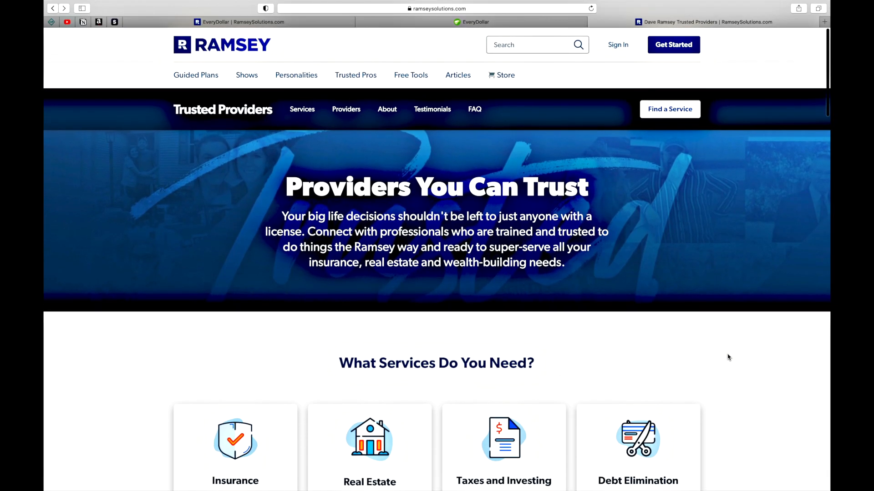
# Return to the Budget page in EveryDollar, create the April budget and close the open Paycheck 1 entry
pyautogui.click(465, 23)
pyautogui.click(309, 21)
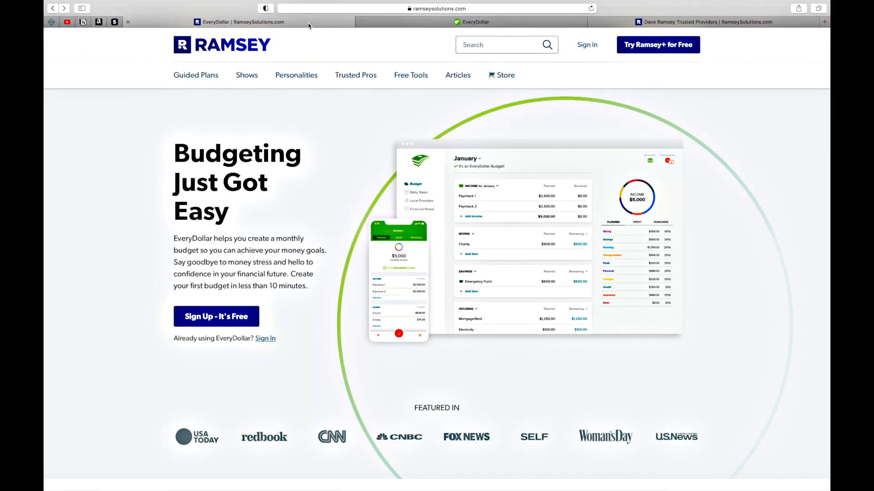
pyautogui.click(391, 21)
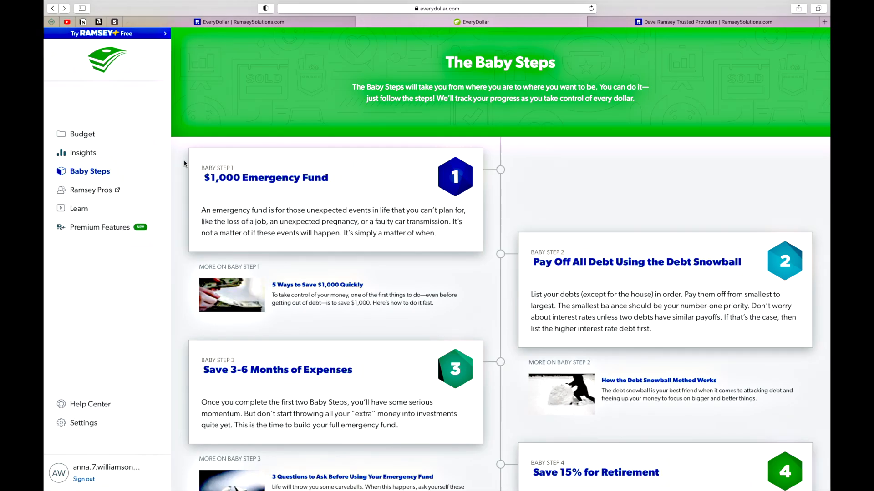
pyautogui.click(73, 134)
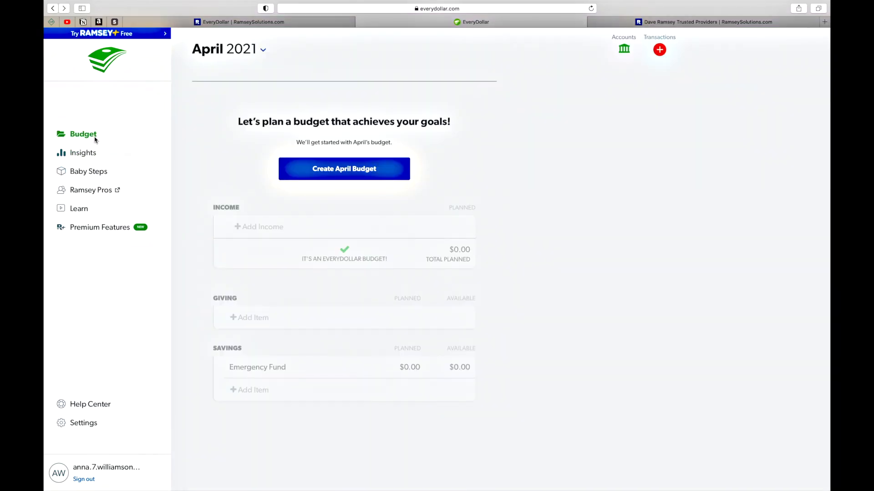
pyautogui.click(329, 168)
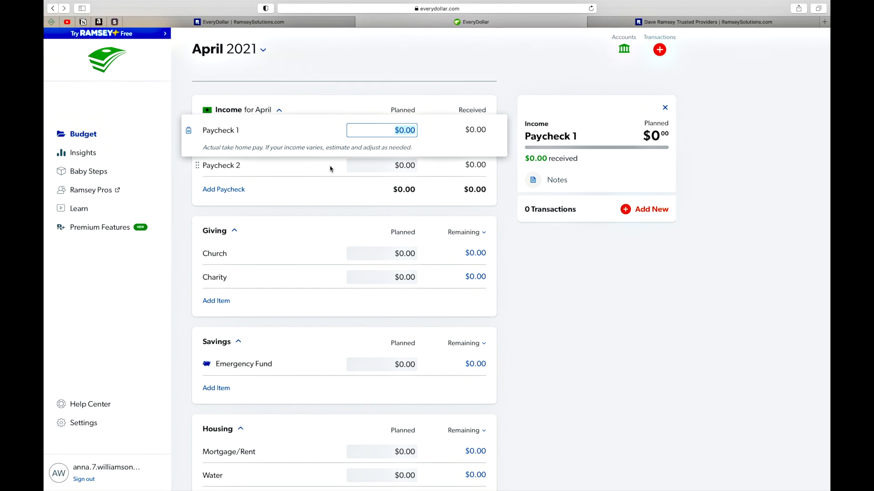
pyautogui.click(505, 104)
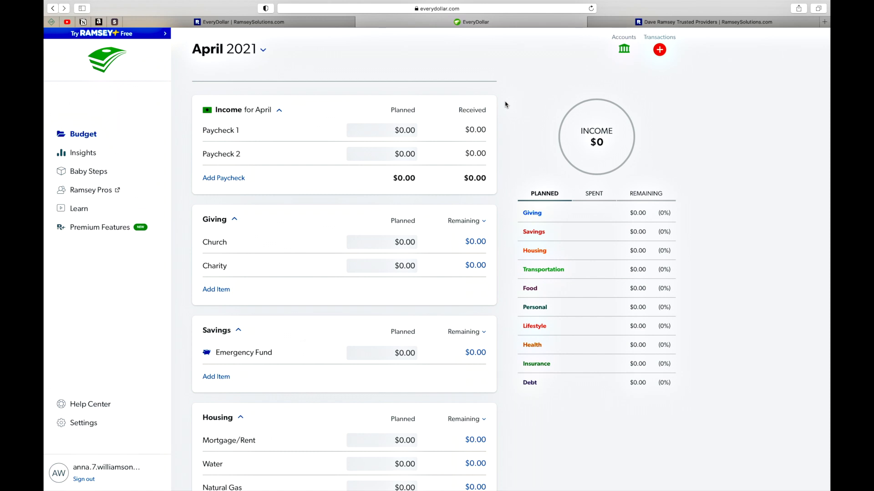
# Set the planned amount of Paycheck 1 in the April income section to $2,000
pyautogui.scroll(-5, 504, 104)
pyautogui.scroll(5, 504, 103)
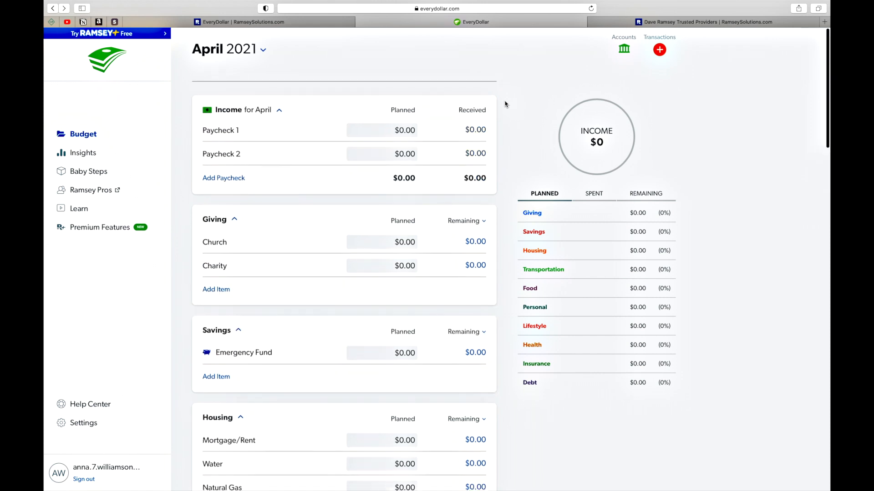
pyautogui.click(410, 131)
pyautogui.doubleClick(410, 131)
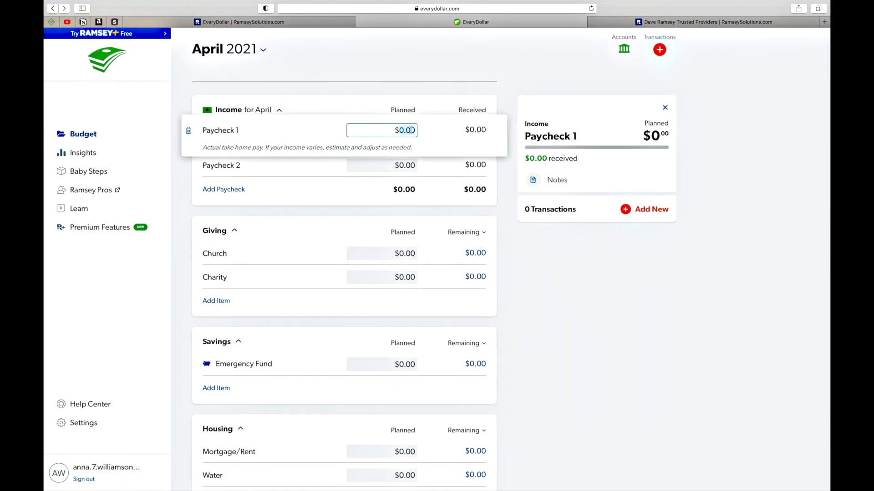
pyautogui.write('2000')
pyautogui.press('Tab')
# Set the planned amount of Paycheck 2 to $2,000 and close its entry
pyautogui.click(412, 151)
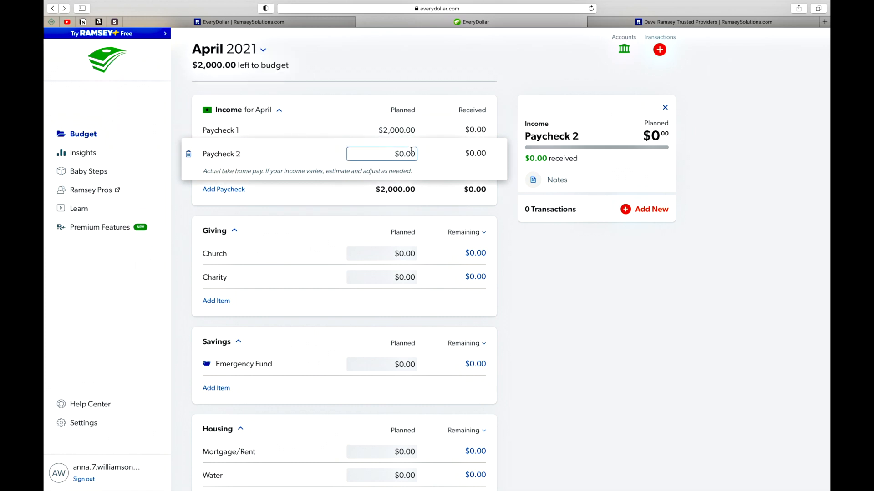
pyautogui.doubleClick(411, 151)
pyautogui.write('2000')
pyautogui.press('Tab')
pyautogui.click(511, 125)
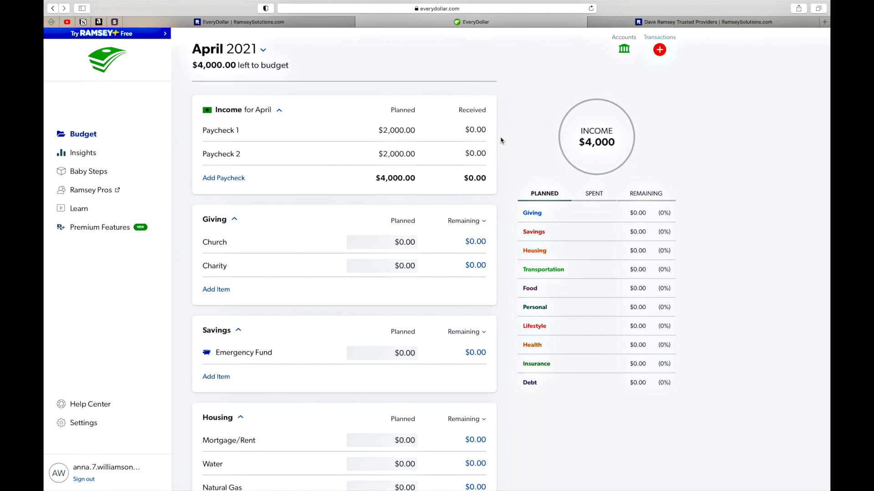
# Look through the April budget's category groups and their items, from Giving and Savings through Housing, Food, Lifestyle, Health and Insurance
pyautogui.scroll(-5, 501, 141)
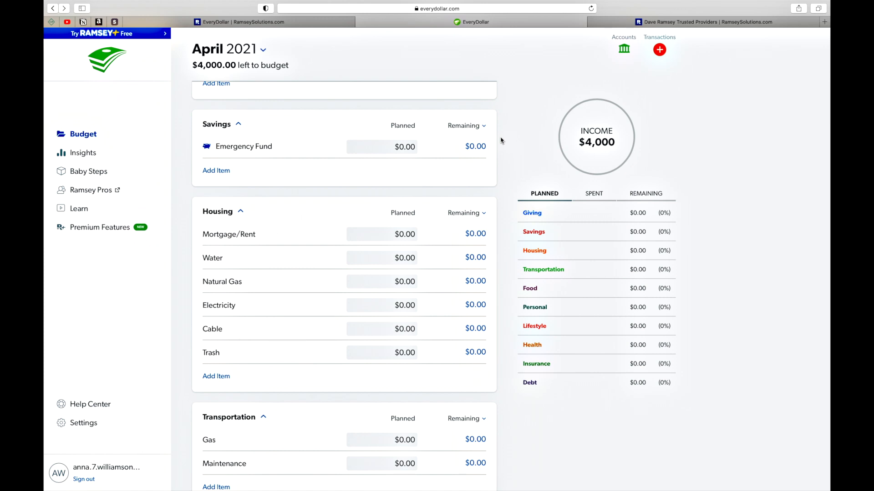
pyautogui.scroll(-3, 501, 140)
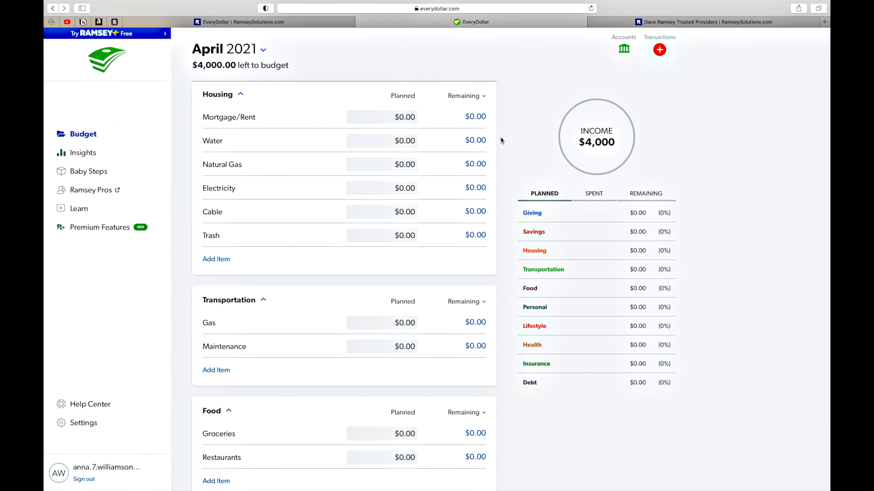
pyautogui.scroll(8, 501, 141)
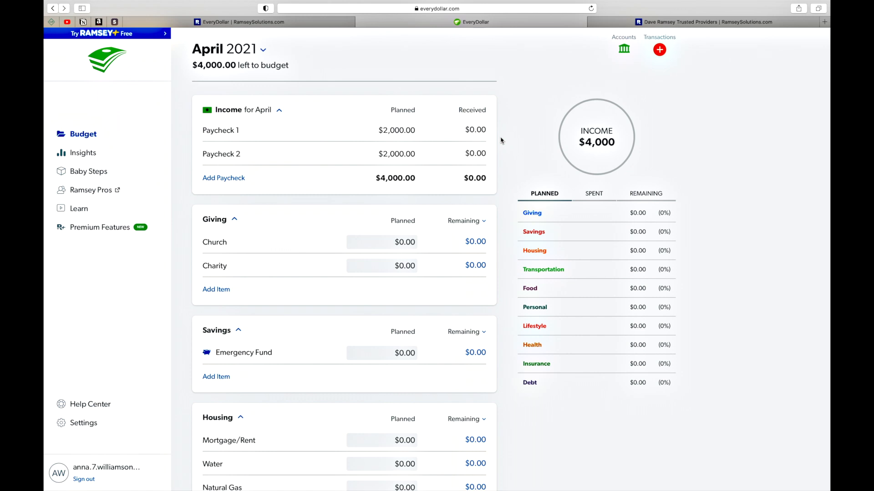
pyautogui.scroll(-1, 501, 140)
pyautogui.scroll(-8, 501, 139)
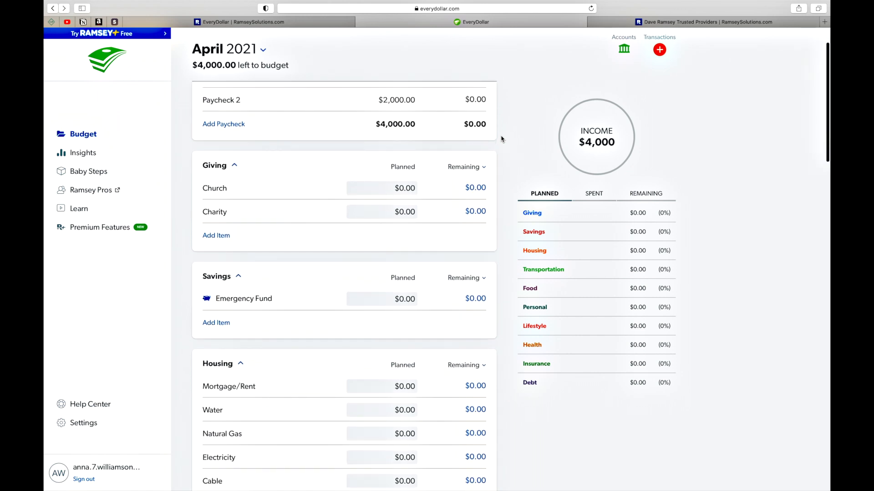
pyautogui.scroll(-18, 501, 139)
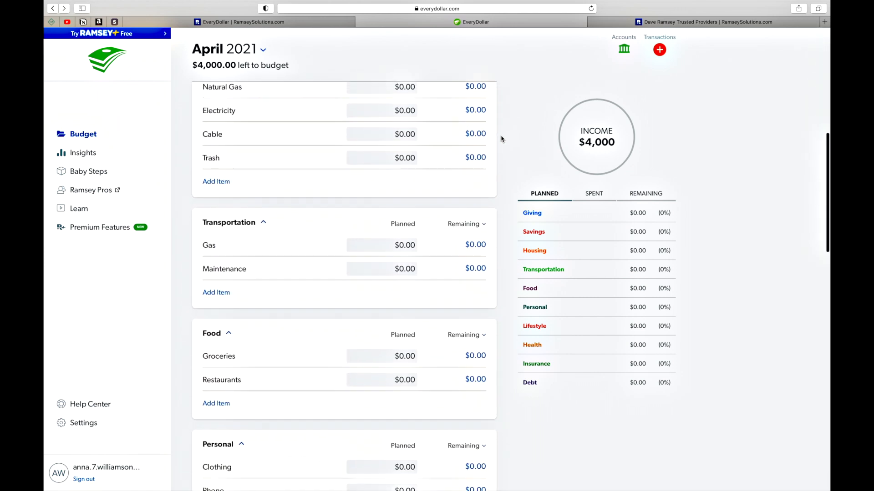
pyautogui.scroll(-17, 501, 139)
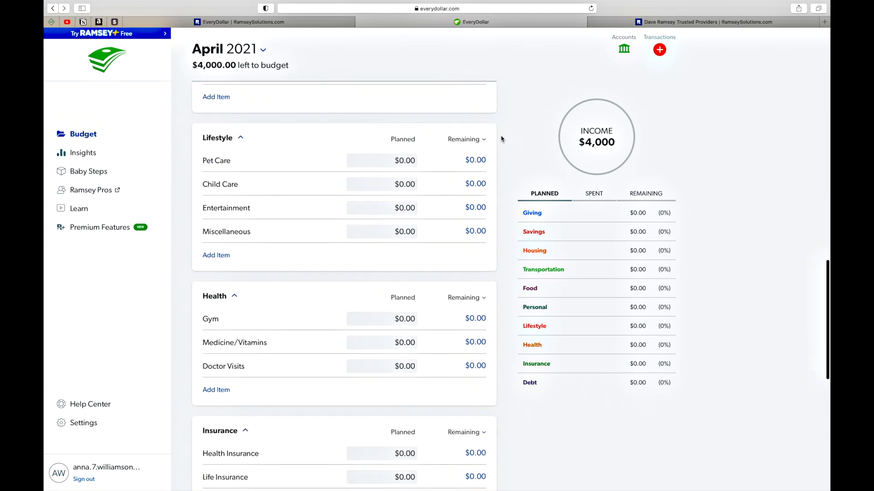
pyautogui.scroll(20, 501, 139)
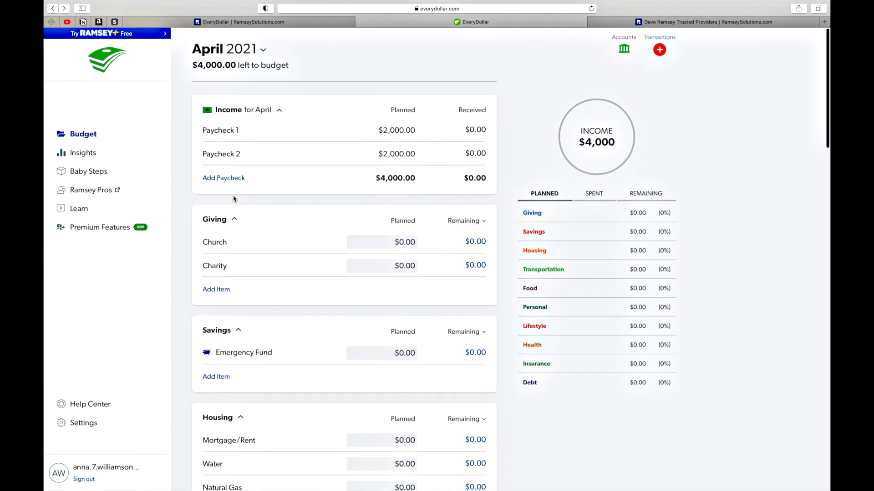
pyautogui.click(199, 243)
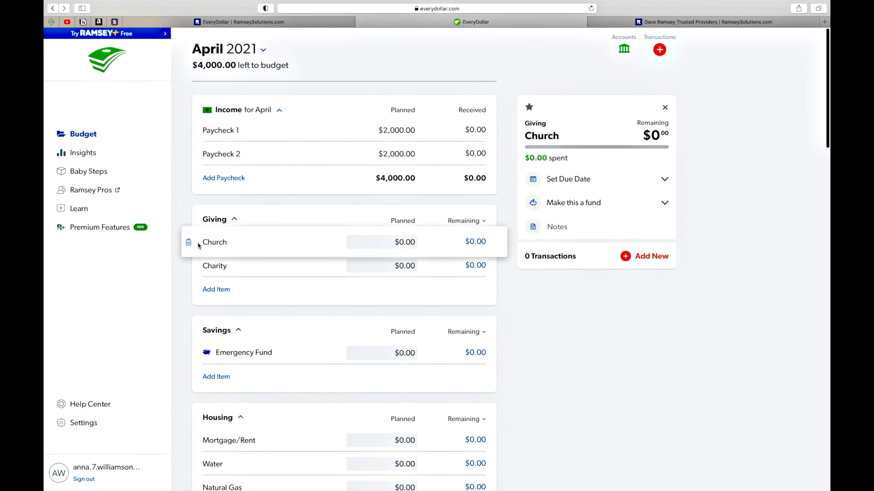
pyautogui.click(188, 244)
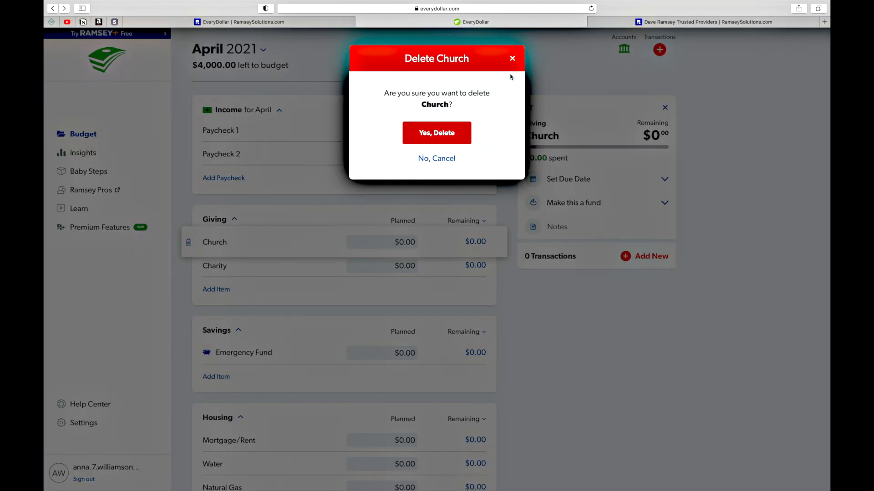
pyautogui.click(512, 58)
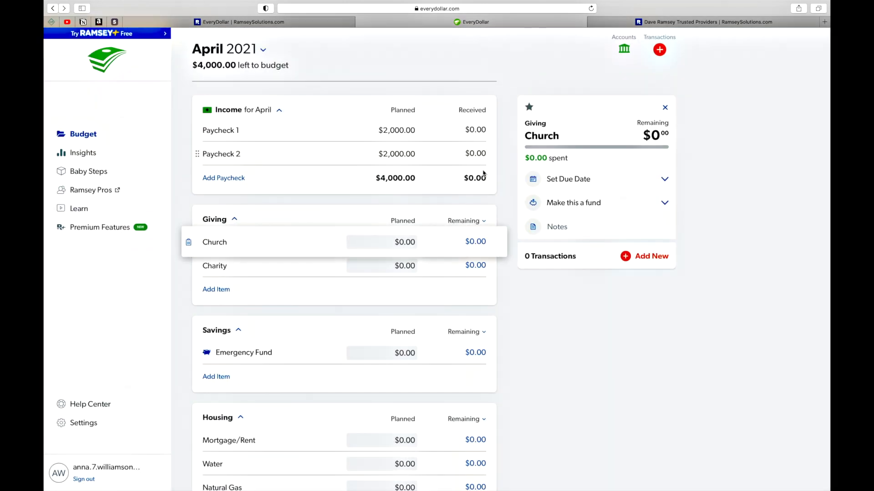
pyautogui.click(506, 198)
# Move Church below Charity in the Giving group and set Charity's planned amount to $100
pyautogui.moveTo(199, 245); pyautogui.dragTo(199, 266)
pyautogui.moveTo(200, 224)
pyautogui.mouseDown()
pyautogui.moveTo(193, 360)
pyautogui.moveTo(197, 143)
pyautogui.moveTo(197, 220)
pyautogui.mouseUp()
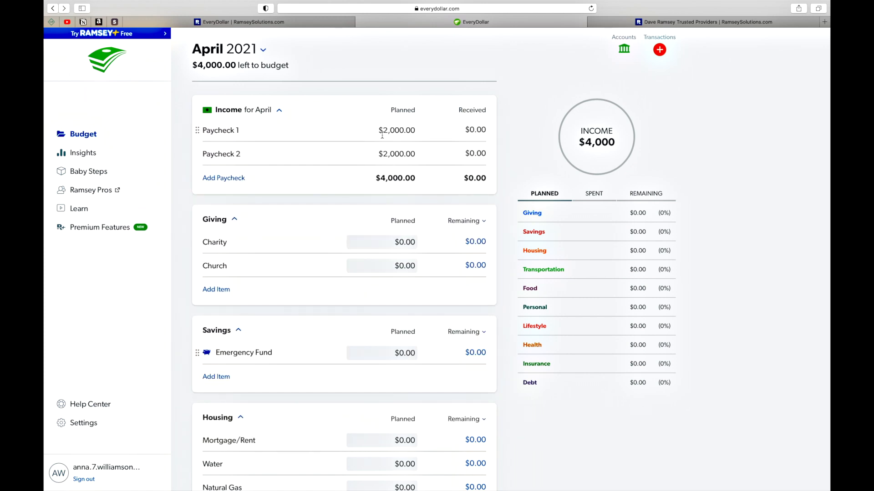
pyautogui.scroll(-3, 506, 176)
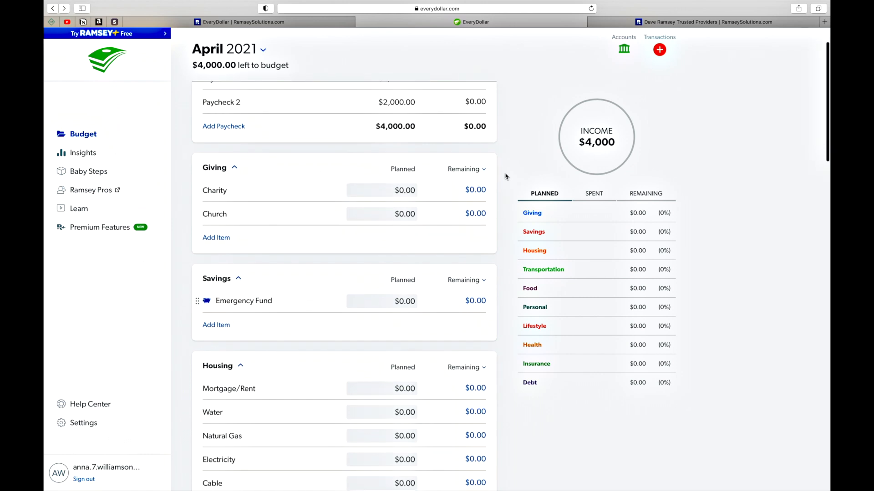
pyautogui.click(409, 191)
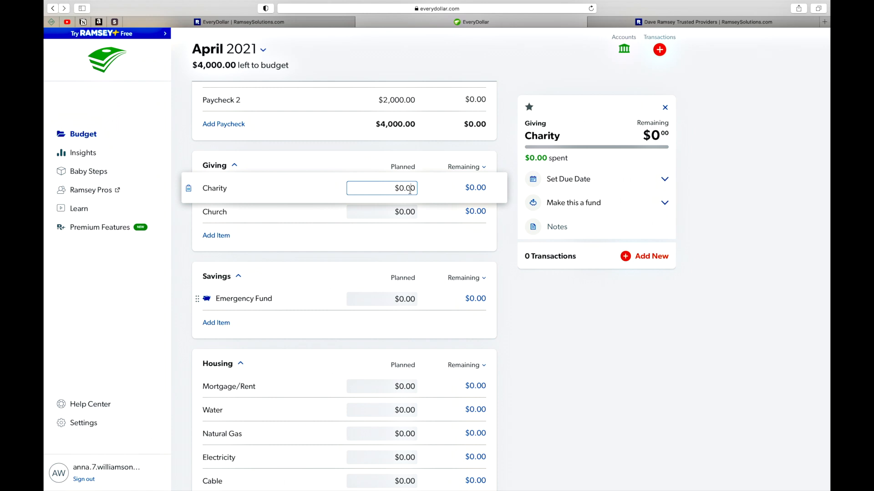
pyautogui.write('100')
pyautogui.press('Tab')
pyautogui.click(503, 191)
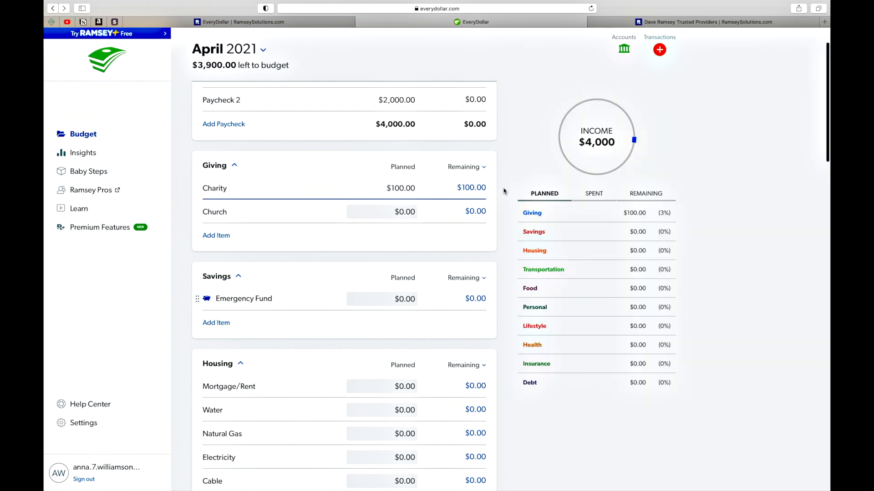
# Add an item named Vacation Fund to the Savings group
pyautogui.scroll(1, 400, 184)
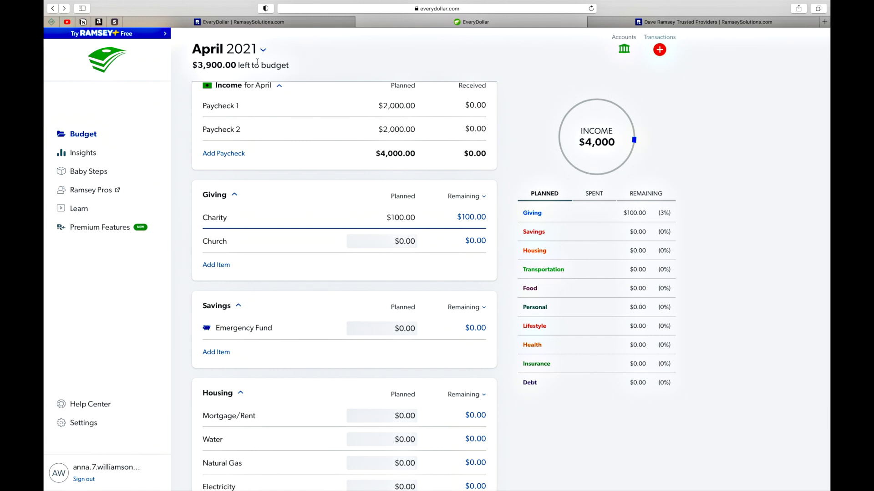
pyautogui.scroll(-4, 507, 147)
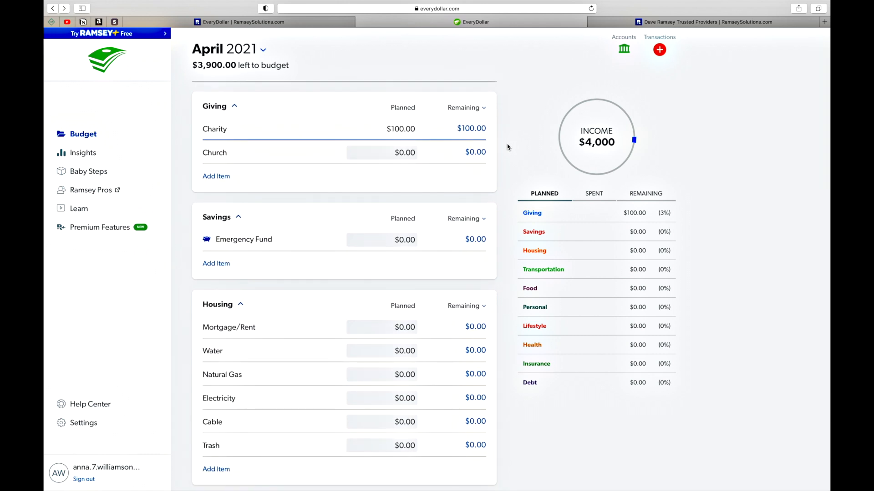
pyautogui.scroll(-3, 507, 147)
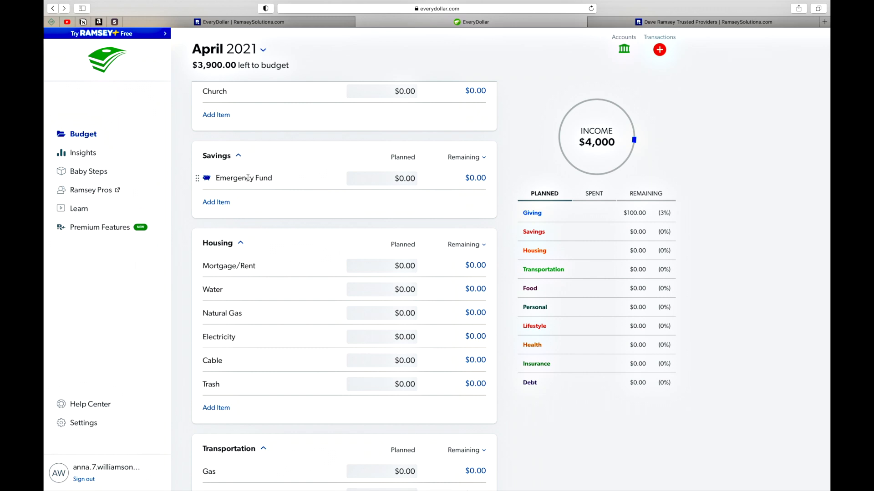
pyautogui.click(206, 179)
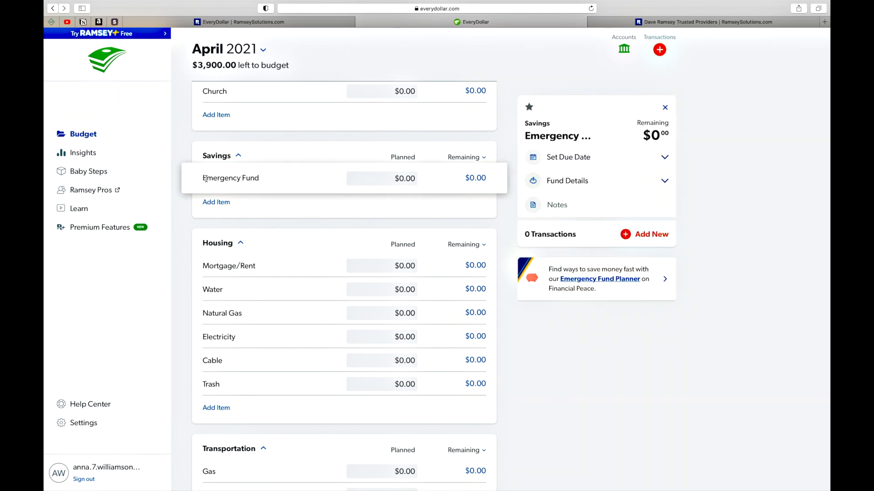
pyautogui.click(222, 201)
pyautogui.write('Va')
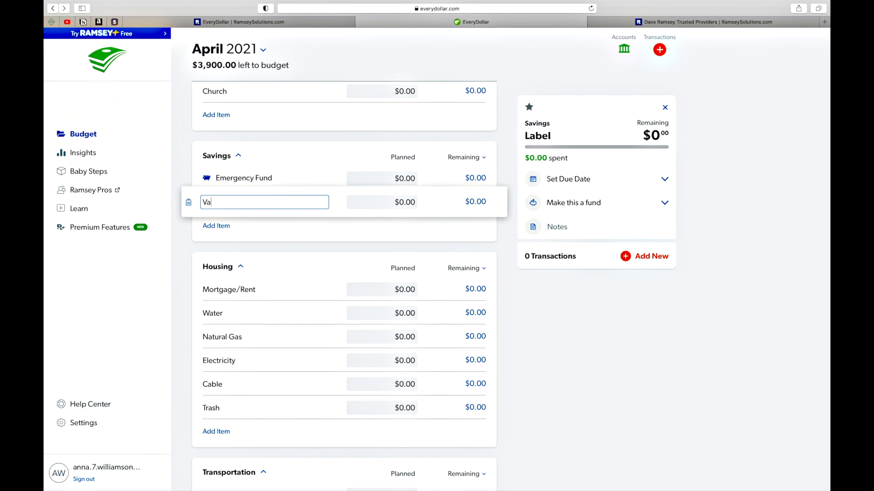
pyautogui.write('cation Fund')
pyautogui.press('Tab')
# Turn the Vacation Fund item into a fund that carries its balance over, and close its details
pyautogui.click(221, 200)
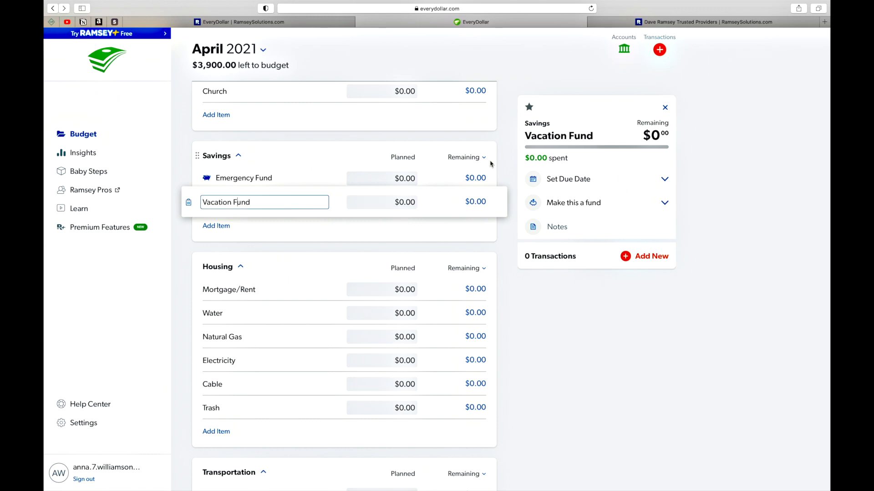
pyautogui.click(625, 205)
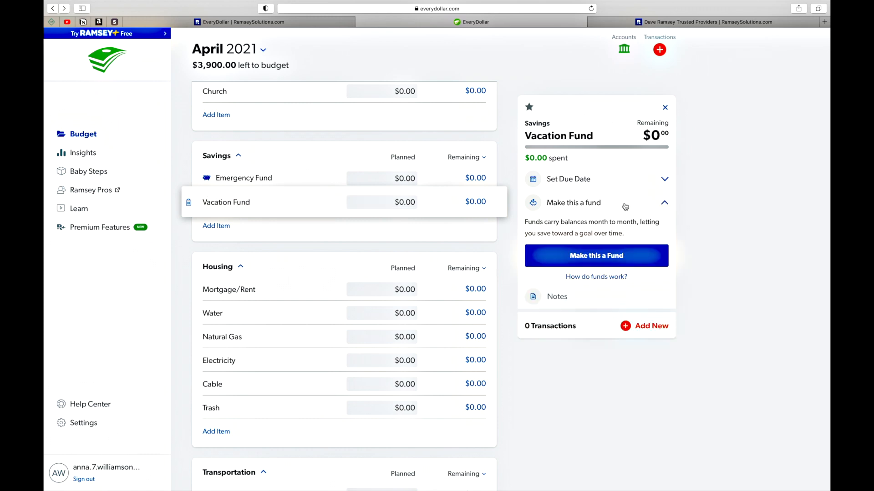
pyautogui.click(586, 256)
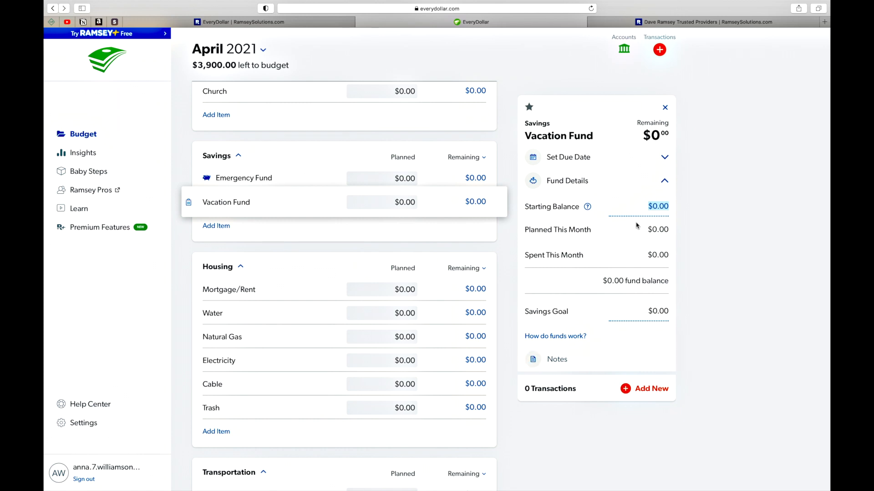
pyautogui.click(692, 216)
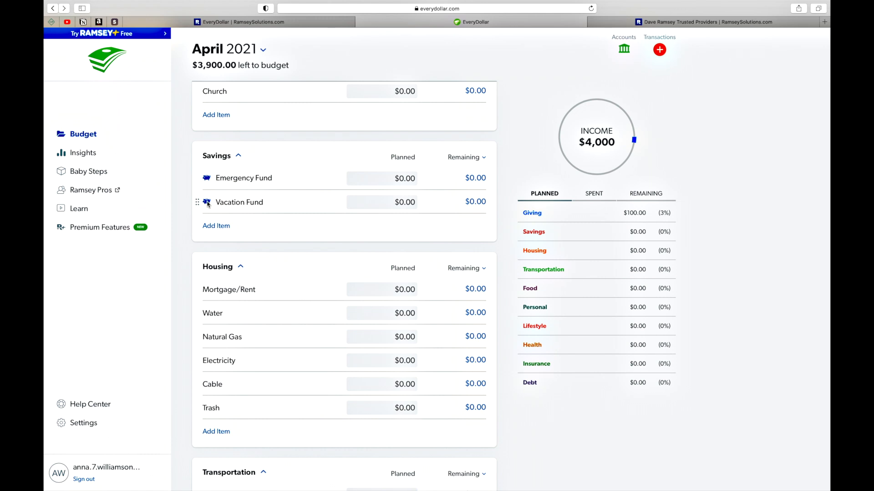
# Delete the Natural Gas item from the Housing group
pyautogui.scroll(2, 207, 204)
pyautogui.scroll(-4, 209, 249)
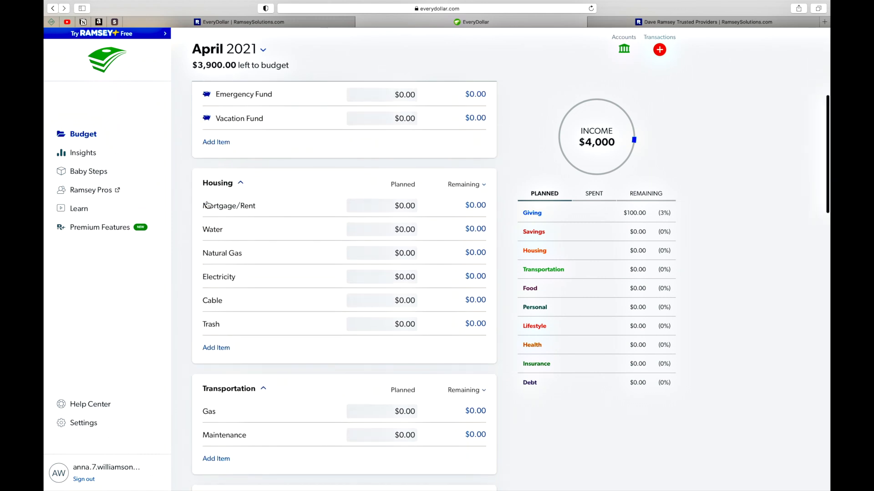
pyautogui.click(198, 253)
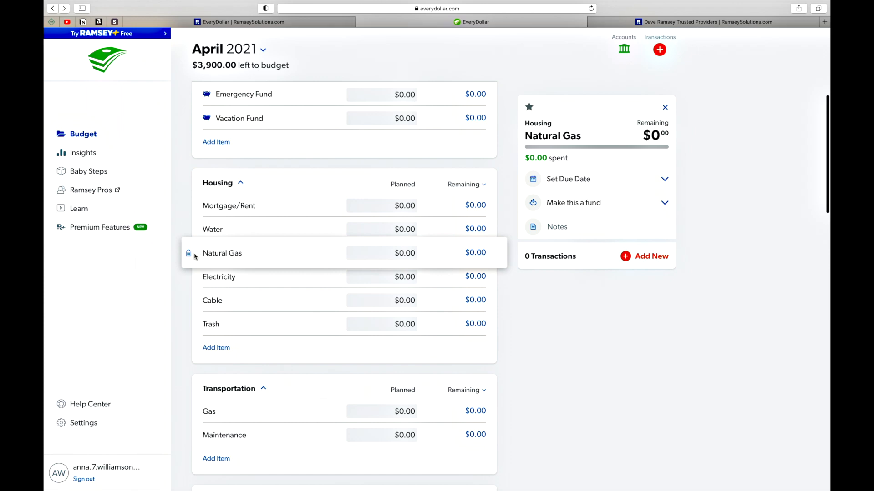
pyautogui.click(189, 255)
pyautogui.click(457, 133)
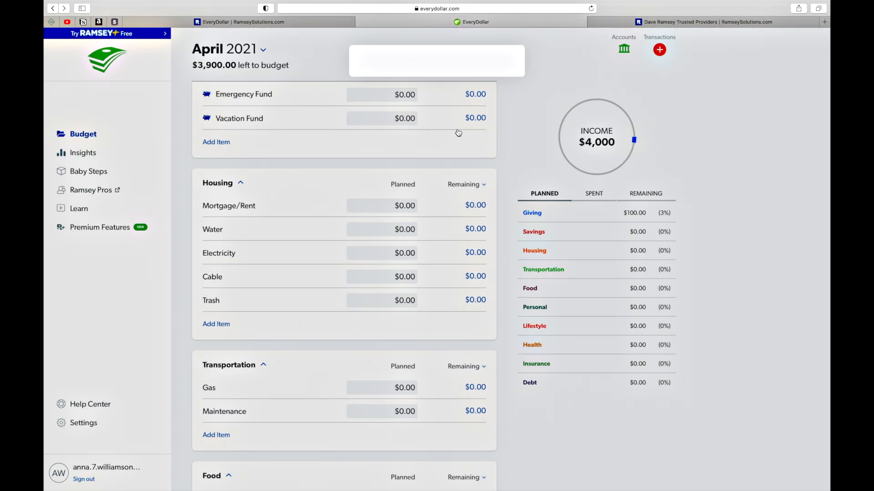
# Rename the Cable item in the Housing group to Internet and delete the Trash item
pyautogui.click(225, 277)
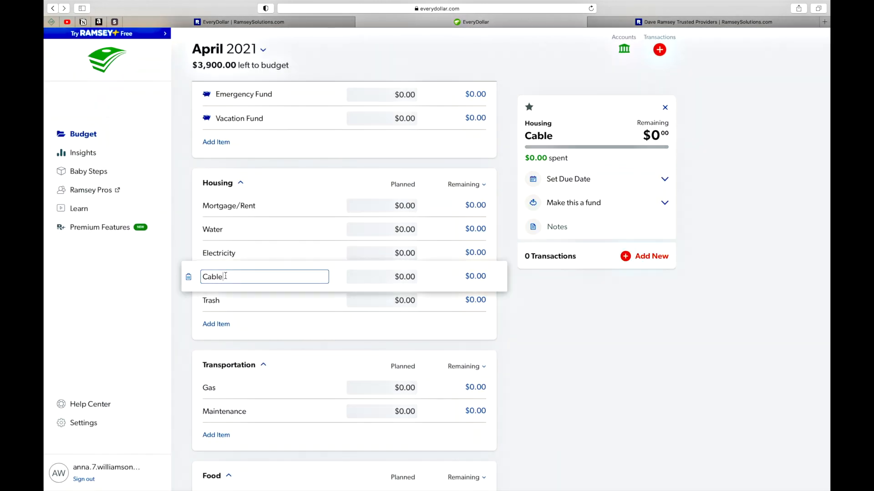
pyautogui.write('Internet')
pyautogui.press('Tab')
pyautogui.press('Tab')
pyautogui.click(189, 301)
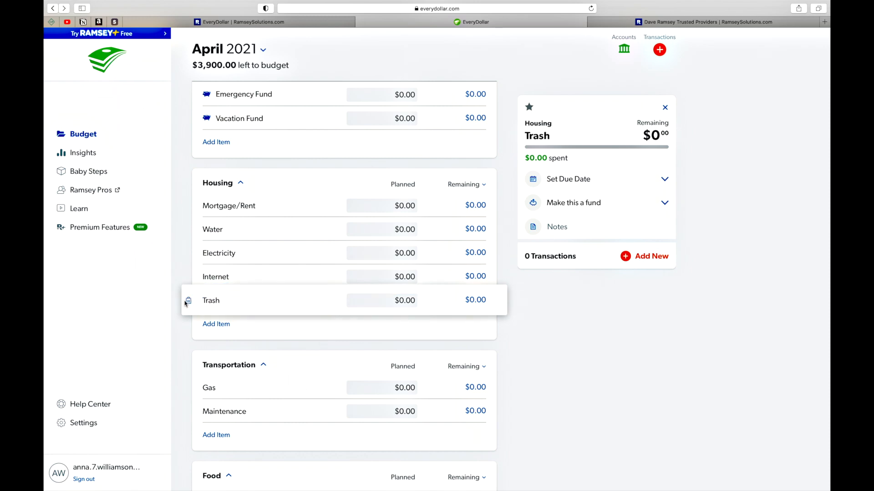
pyautogui.click(424, 130)
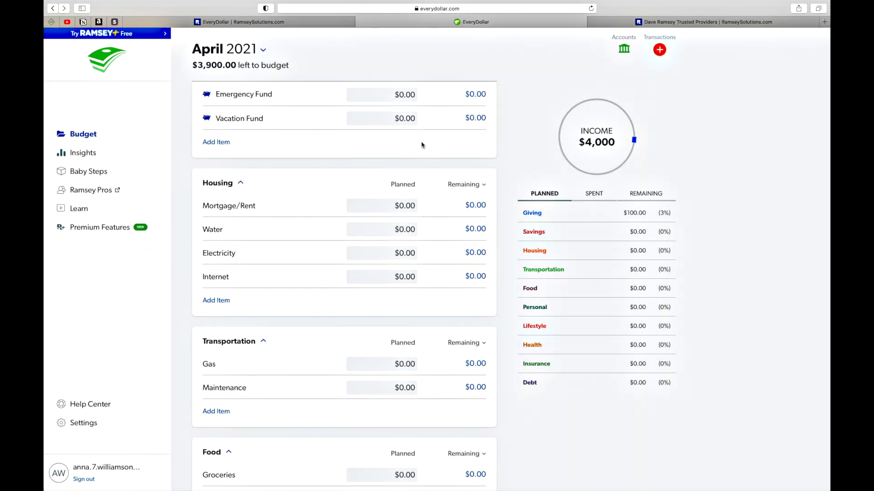
# Set the planned amounts in the Housing group to $875 for Mortgage/Rent and $40 for Water
pyautogui.click(405, 209)
pyautogui.write('1')
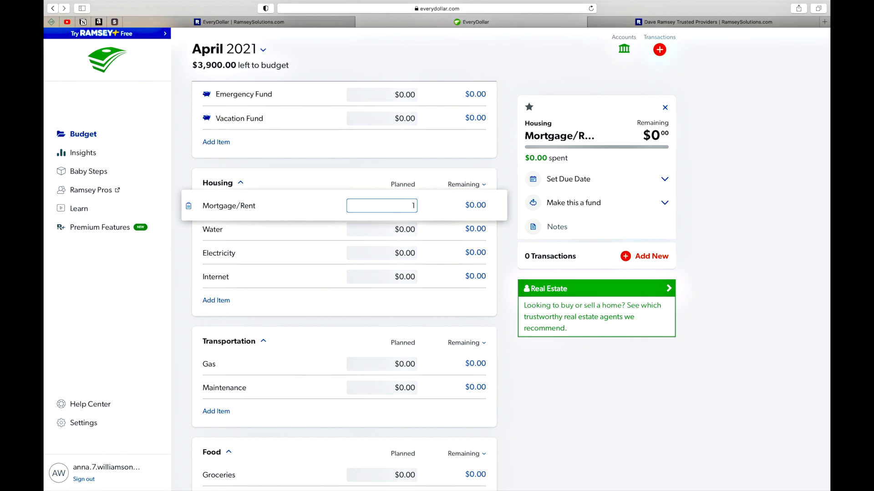
pyautogui.write('875')
pyautogui.click(423, 219)
pyautogui.click(406, 231)
pyautogui.click(405, 235)
pyautogui.doubleClick(405, 235)
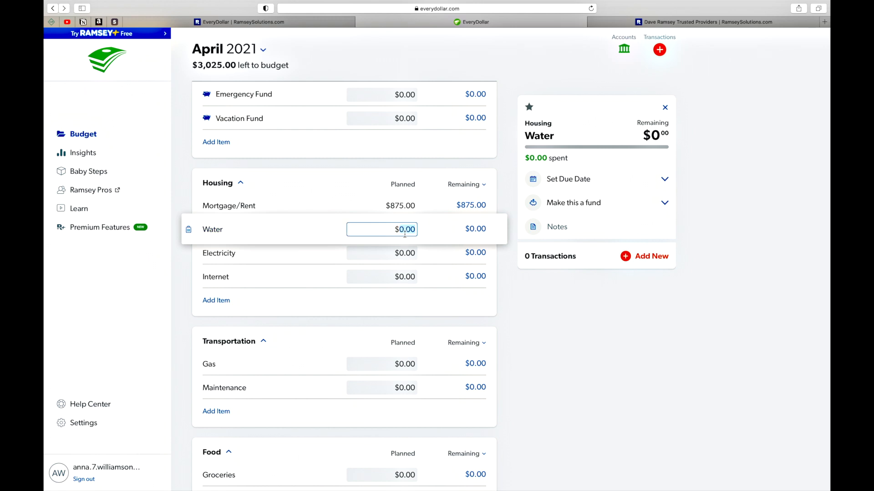
pyautogui.write('40')
pyautogui.press('Tab')
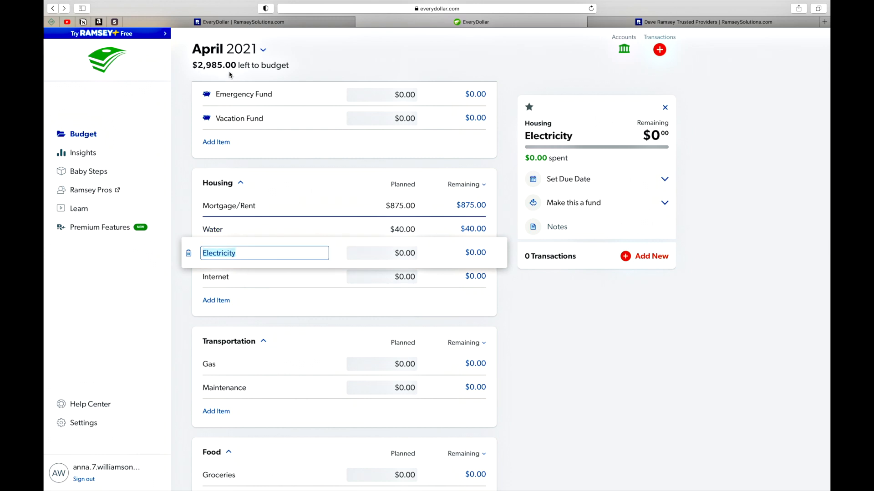
# Set the planned amounts in the Housing group to $100 for Electricity and $35 for Internet, and close the open entry
pyautogui.click(410, 257)
pyautogui.doubleClick(410, 257)
pyautogui.write('100')
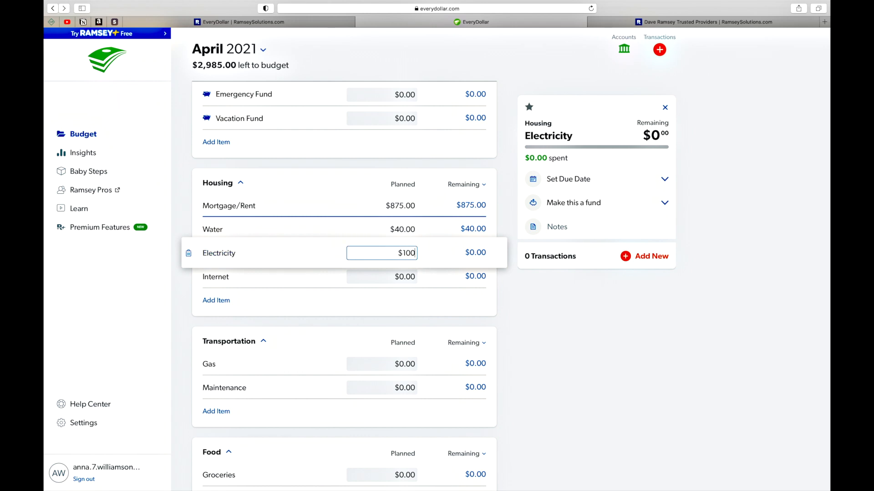
pyautogui.press('Tab')
pyautogui.click(408, 276)
pyautogui.doubleClick(403, 279)
pyautogui.write('35')
pyautogui.press('Tab')
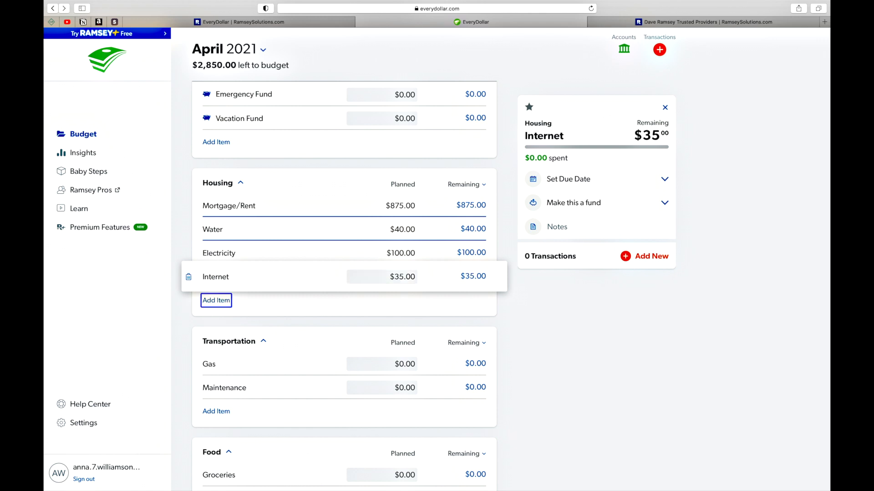
pyautogui.click(502, 234)
pyautogui.scroll(10, 502, 235)
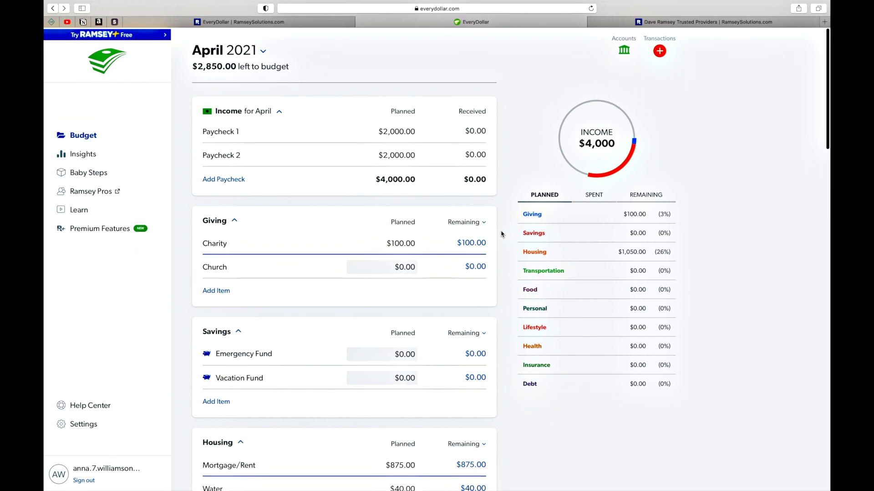
# Set the planned amount for Gas in the Transportation group to $75
pyautogui.scroll(-3, 502, 234)
pyautogui.scroll(-4, 502, 234)
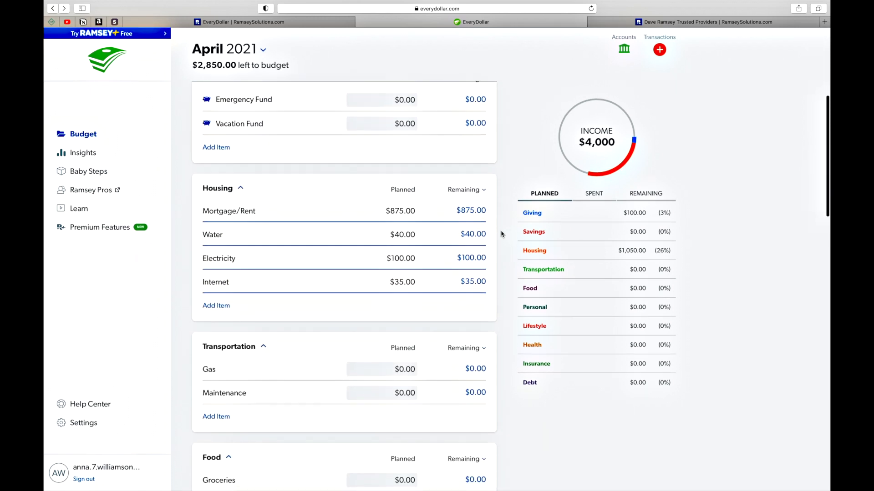
pyautogui.scroll(-3, 501, 235)
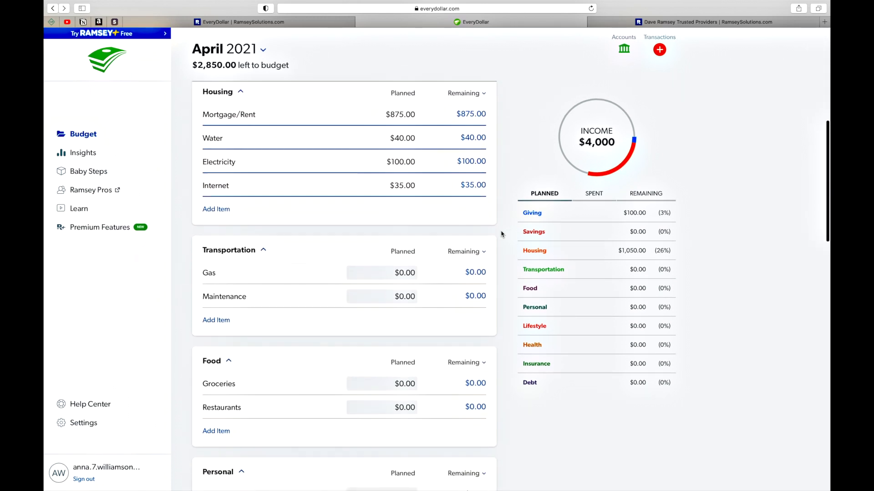
pyautogui.click(410, 181)
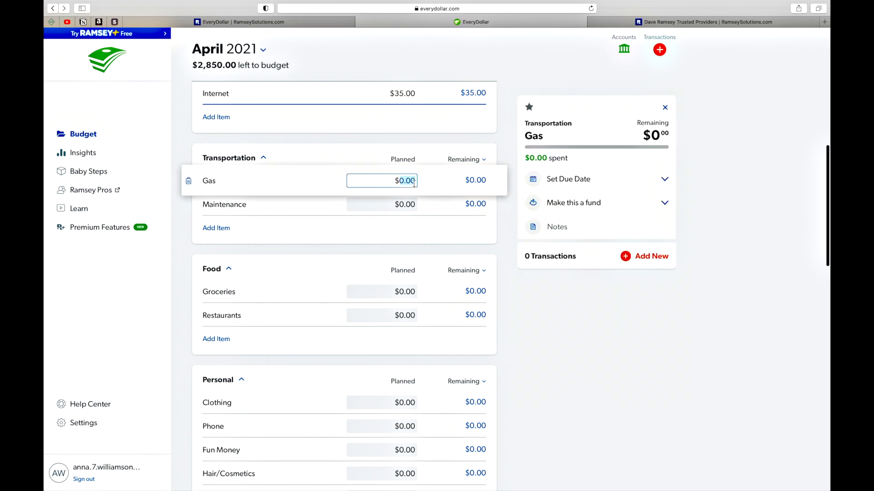
pyautogui.write('75')
pyautogui.press('Tab')
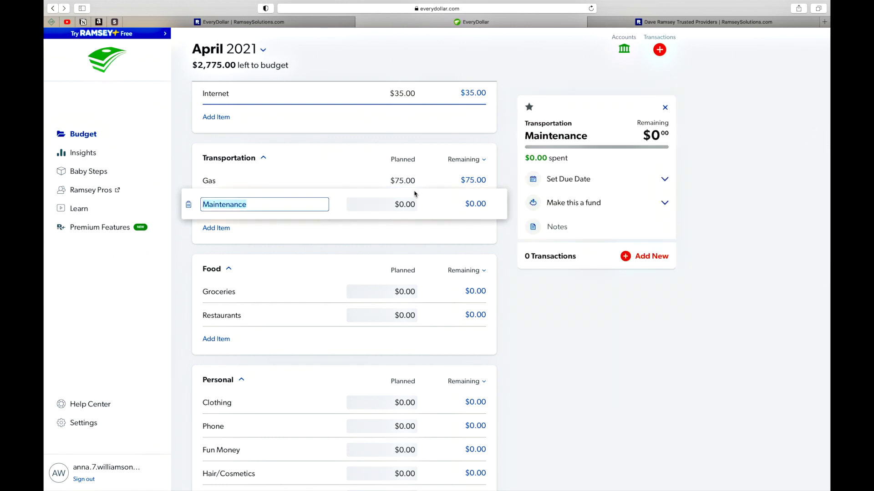
# Make the Maintenance item in the Transportation group a fund and close its details
pyautogui.click(408, 206)
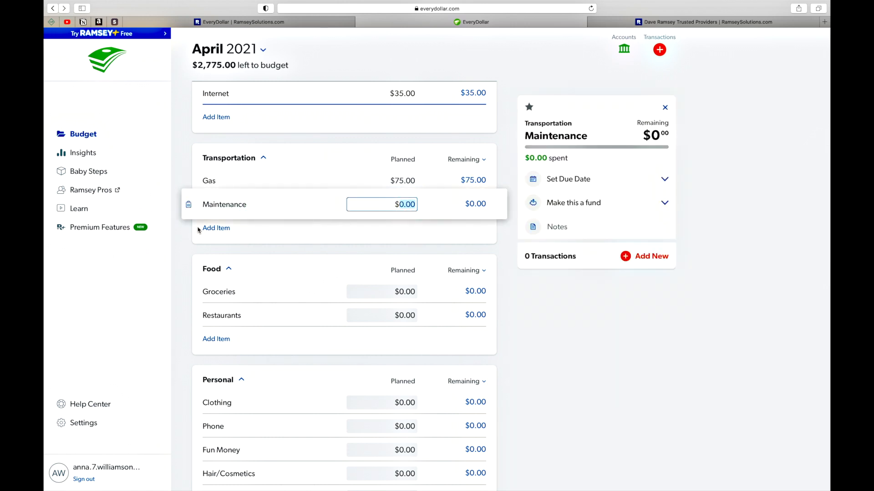
pyautogui.click(188, 258)
pyautogui.click(239, 204)
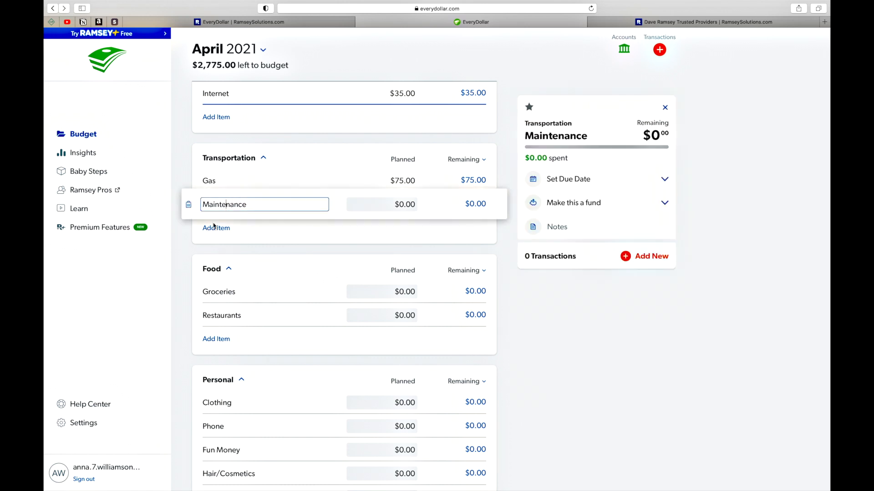
pyautogui.click(191, 250)
pyautogui.click(213, 205)
pyautogui.click(598, 203)
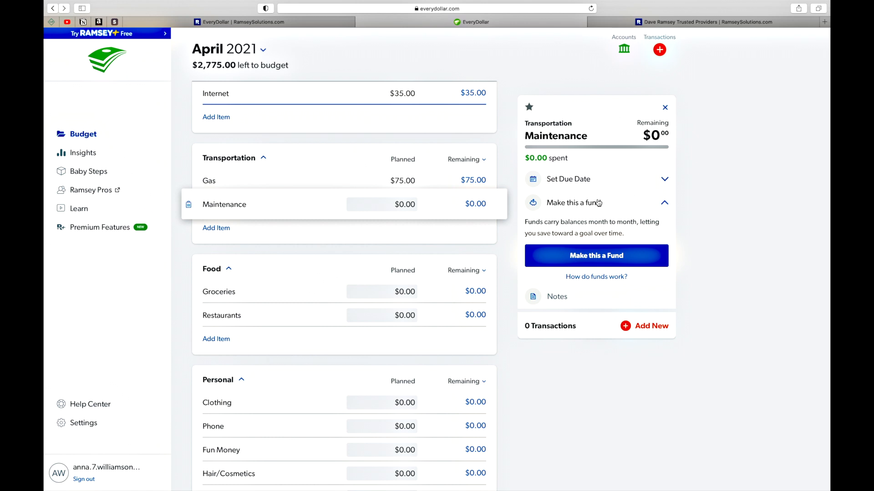
pyautogui.click(628, 254)
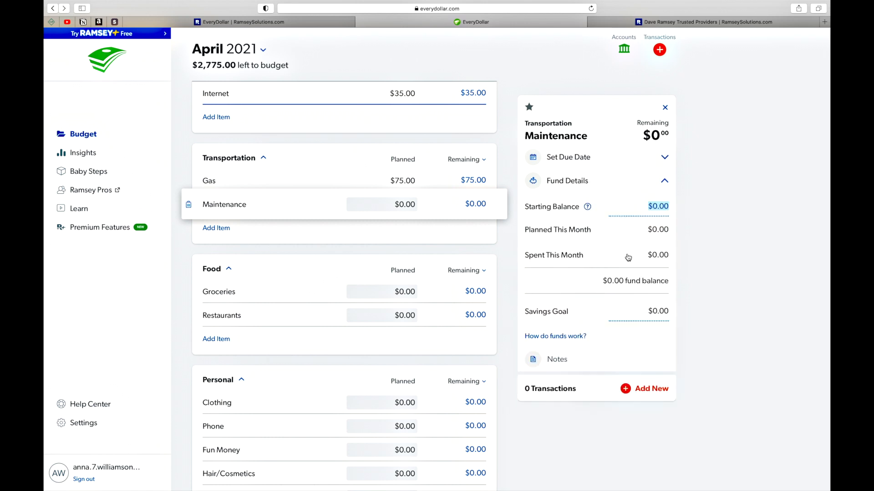
pyautogui.click(491, 260)
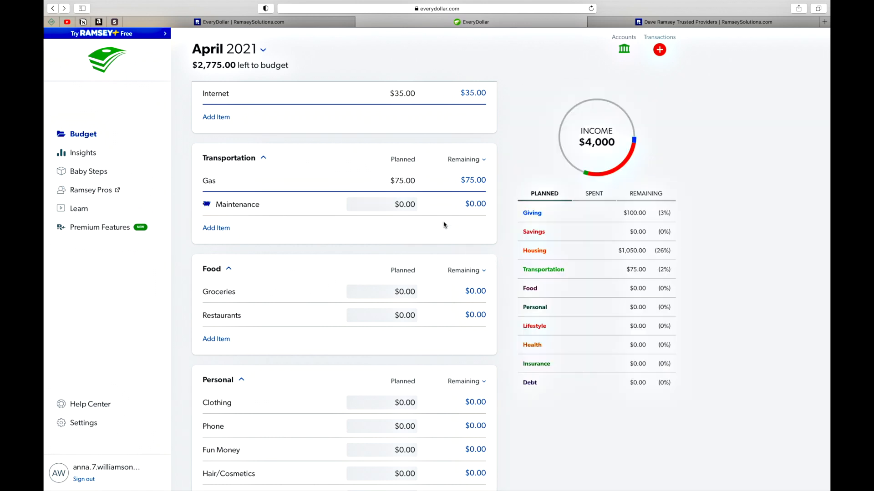
# Set the planned amount for the Maintenance fund to $100 and close the entry
pyautogui.click(404, 208)
pyautogui.write('100')
pyautogui.press('Tab')
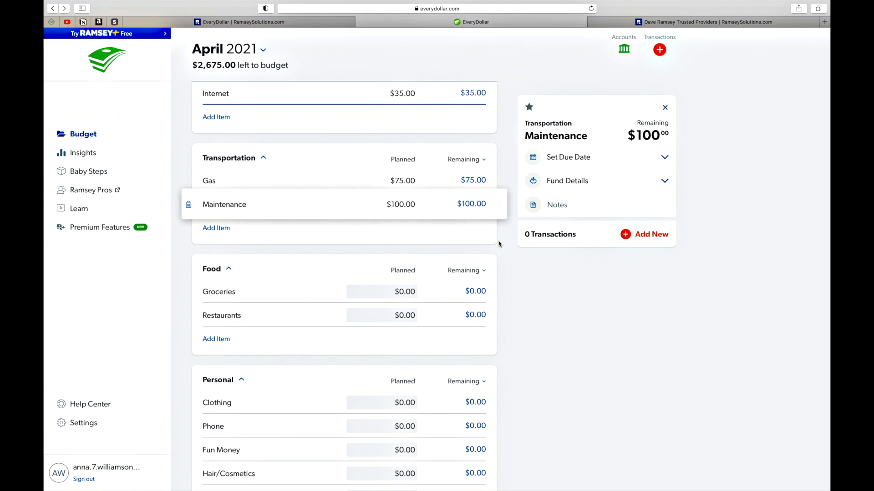
pyautogui.click(499, 244)
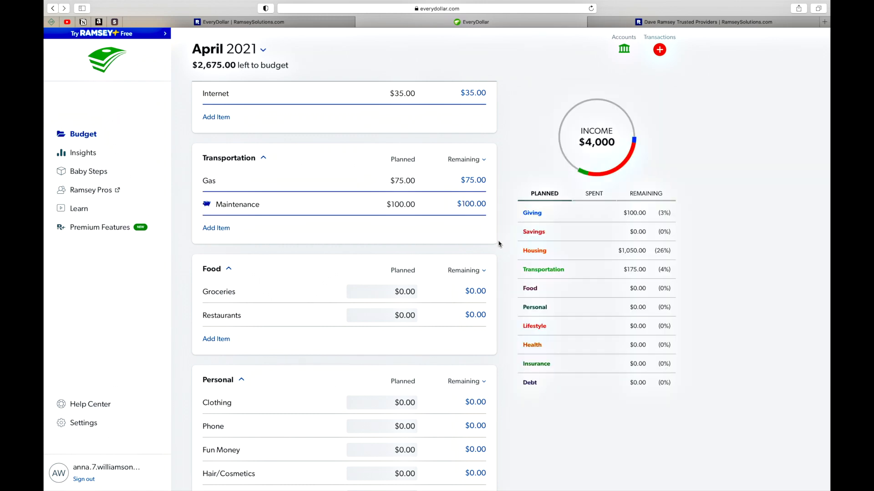
# Rename the Groceries item in the Food group to "Groceries - Week 1"
pyautogui.scroll(-2, 499, 245)
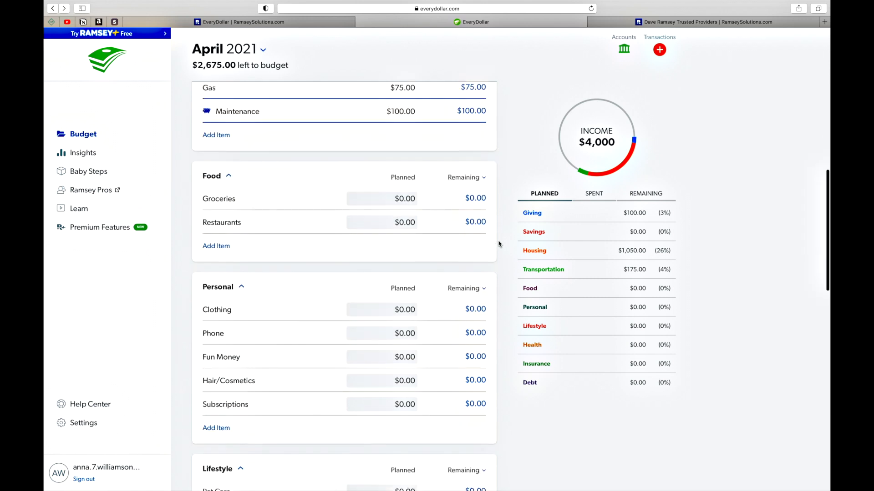
pyautogui.click(408, 195)
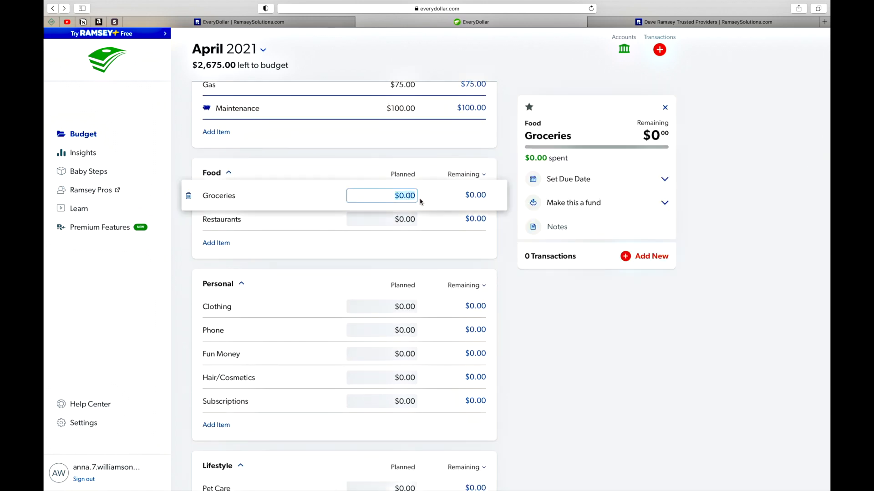
pyautogui.click(189, 261)
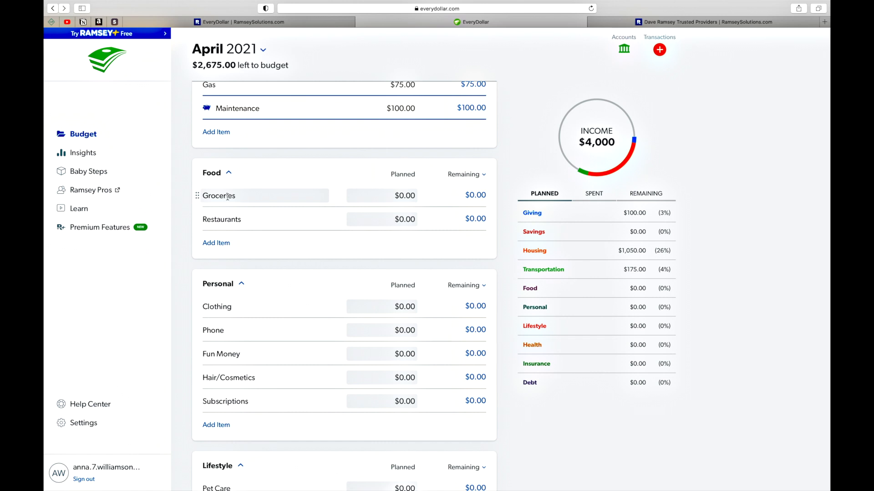
pyautogui.click(235, 196)
pyautogui.write('- Week')
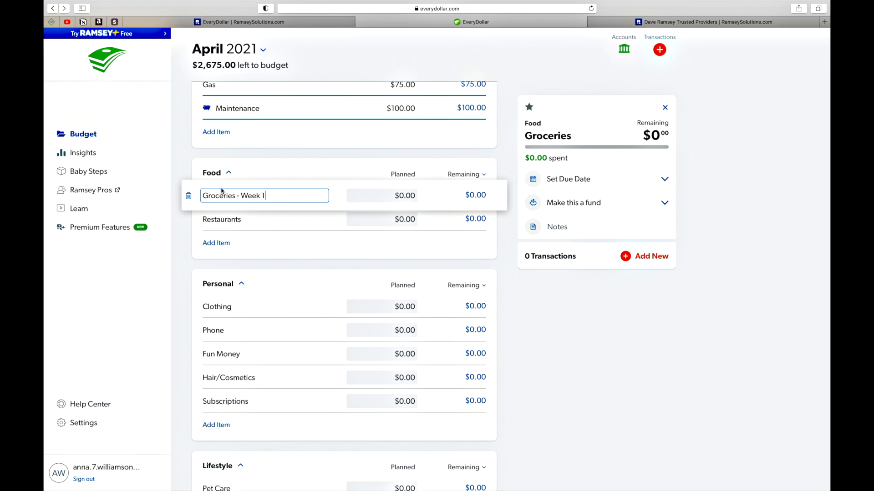
pyautogui.write(' 1')
pyautogui.click(190, 166)
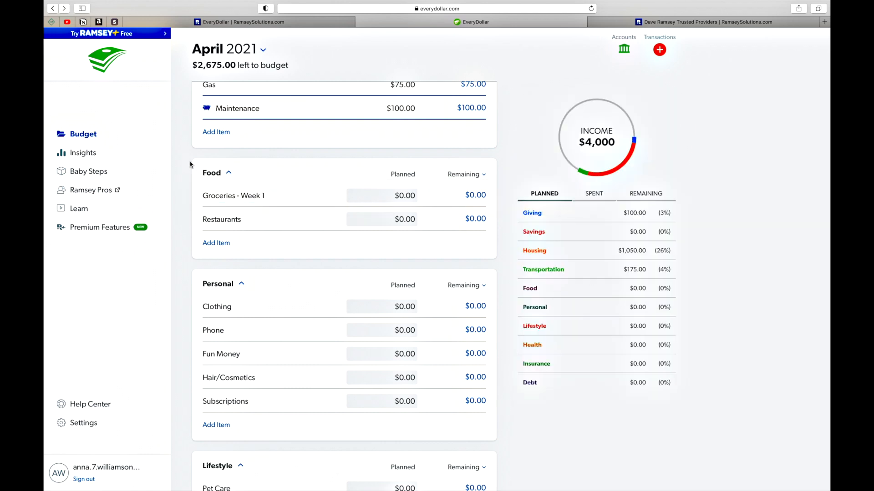
# Add items named "Groceries - Week 2" and "Groceries - Week 3" to the Food group
pyautogui.click(208, 244)
pyautogui.write('Groc')
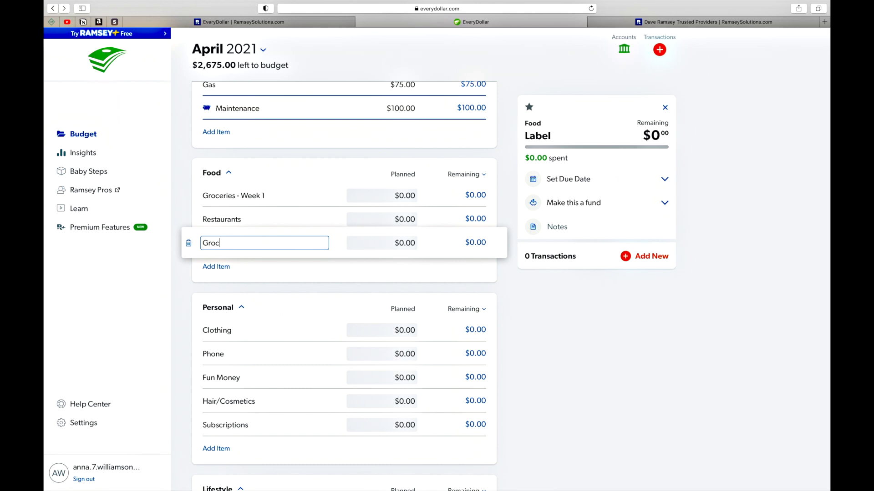
pyautogui.write('eries - Week 2')
pyautogui.press('Tab')
pyautogui.click(223, 274)
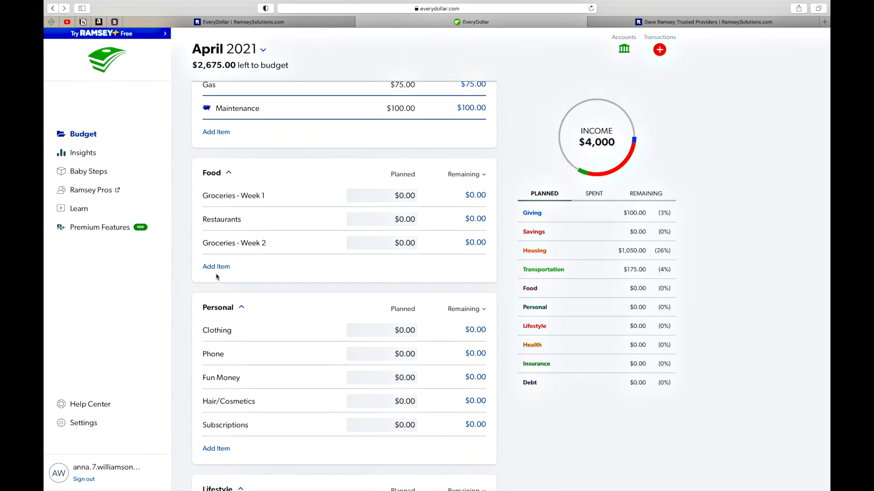
pyautogui.click(221, 270)
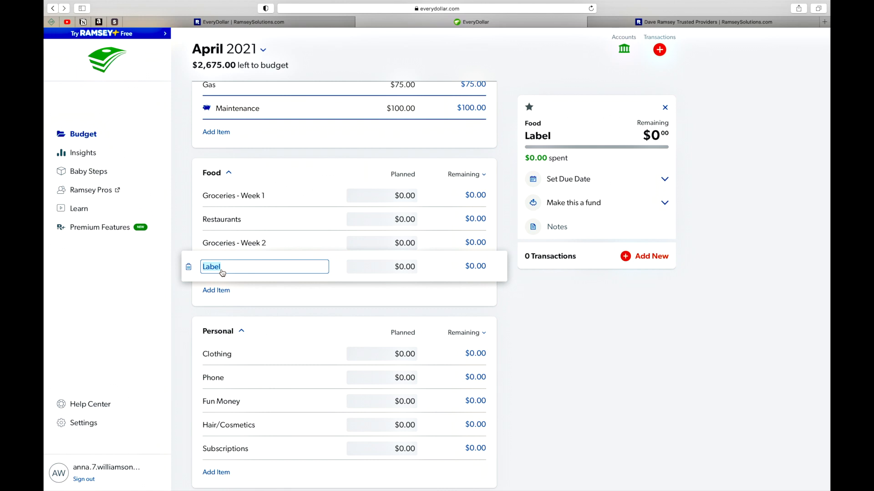
pyautogui.write('Groceries - Week 3')
pyautogui.press('Tab')
# Add a "Groceries - Week 4" item to the Food group and move Restaurants to the end of the group's list
pyautogui.click(216, 290)
pyautogui.write('Groceries - Week 4')
pyautogui.press('Tab')
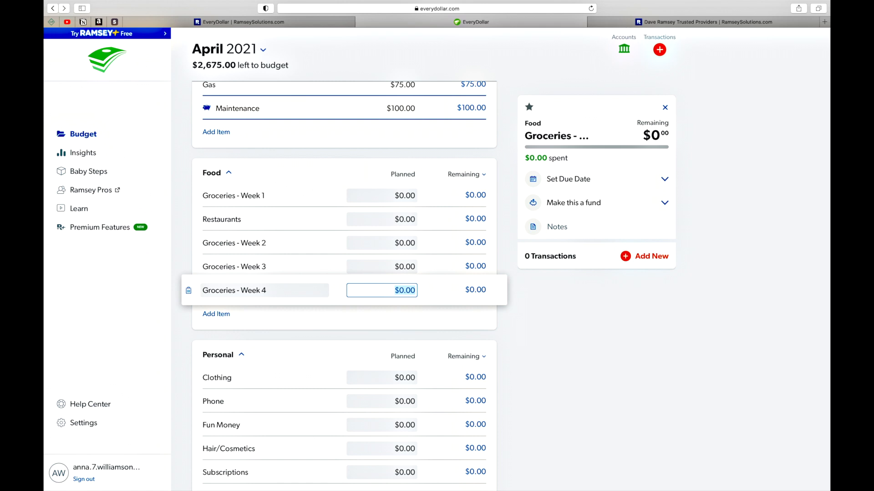
pyautogui.click(183, 333)
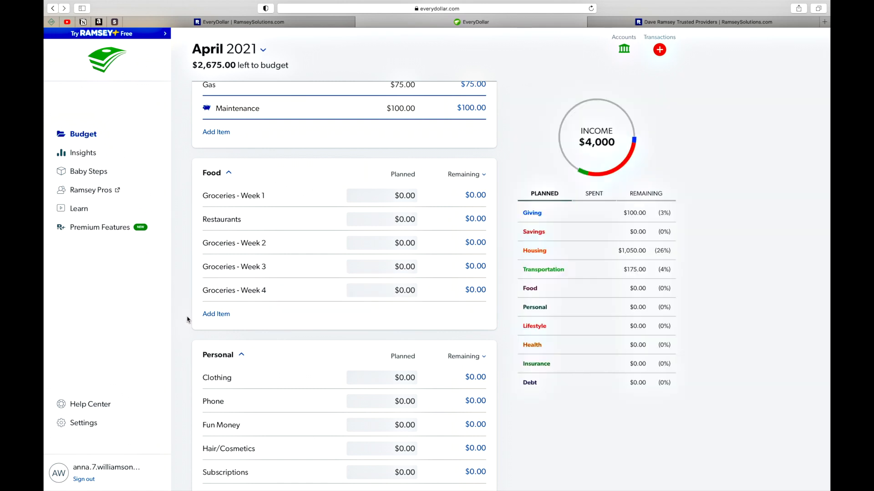
pyautogui.moveTo(197, 220); pyautogui.dragTo(198, 320)
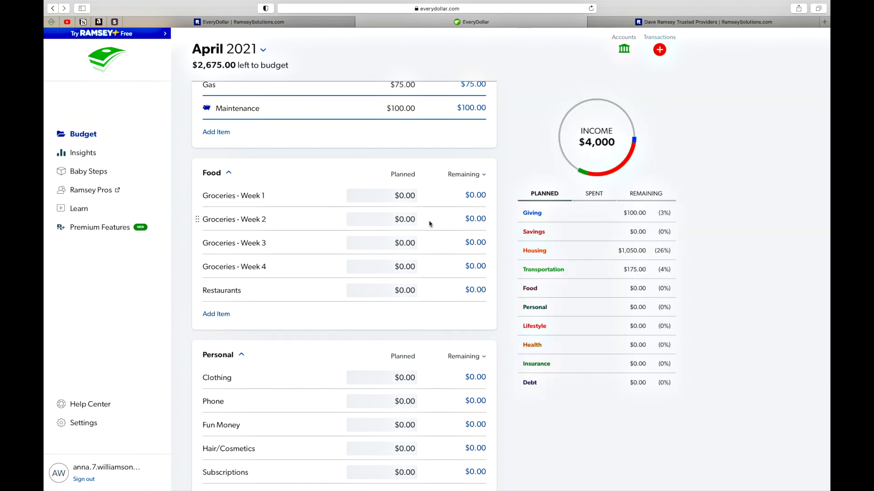
pyautogui.click(407, 200)
pyautogui.click(407, 203)
pyautogui.write('125')
pyautogui.press('Tab')
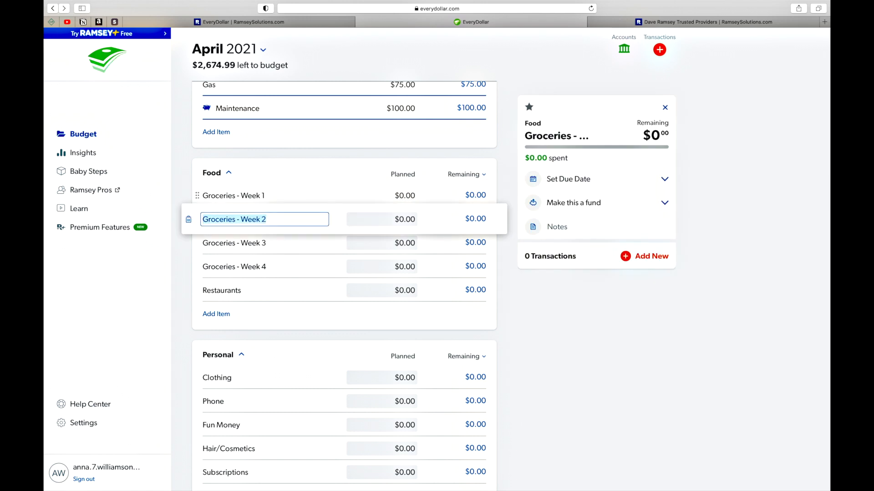
# Set the planned amounts for Groceries - Week 1 and Groceries - Week 2 to $125 each
pyautogui.click(401, 193)
pyautogui.write('125')
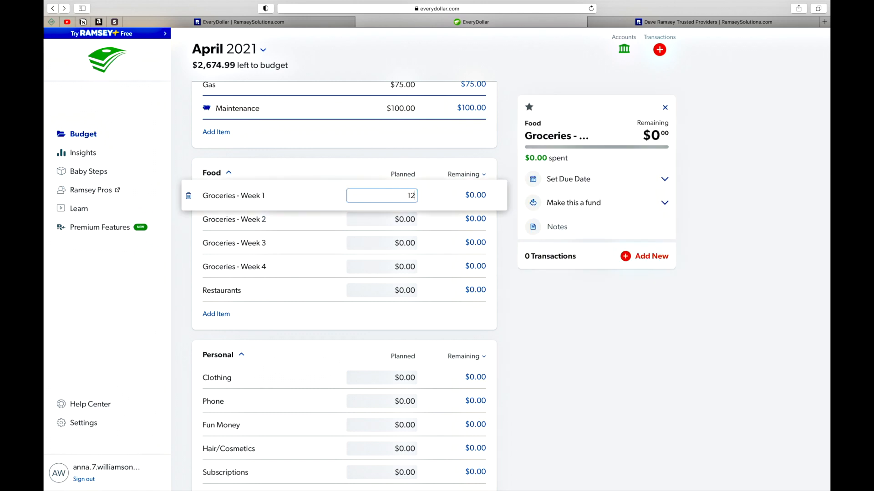
pyautogui.press('Tab')
pyautogui.click(407, 215)
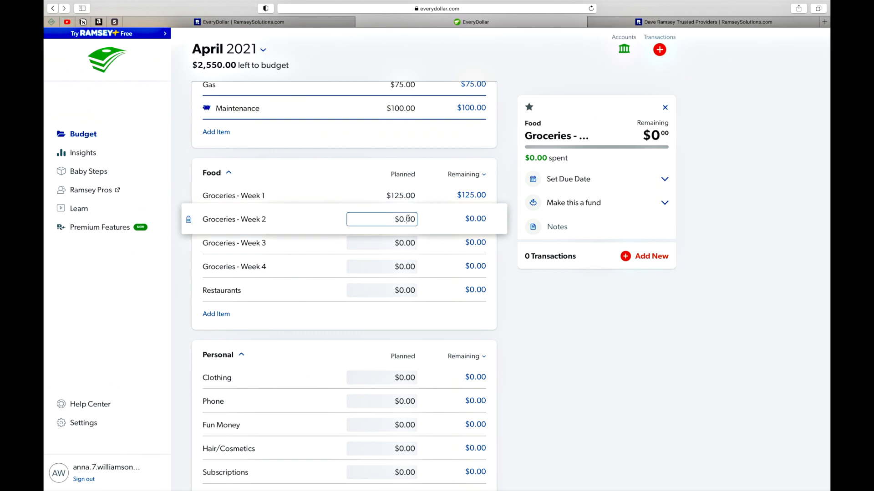
pyautogui.write('125')
pyautogui.press('Tab')
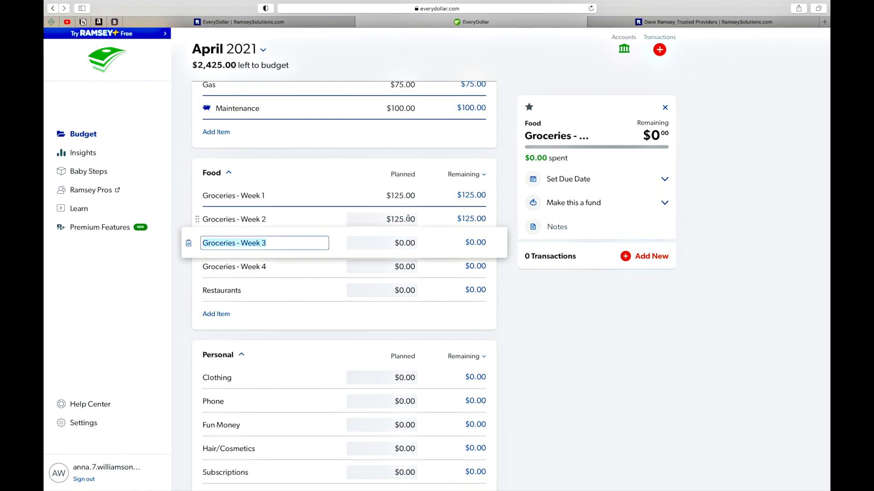
# Set the planned amounts for Groceries - Week 3 and Groceries - Week 4 to $125 each and close the entry
pyautogui.click(402, 244)
pyautogui.write('125')
pyautogui.click(400, 266)
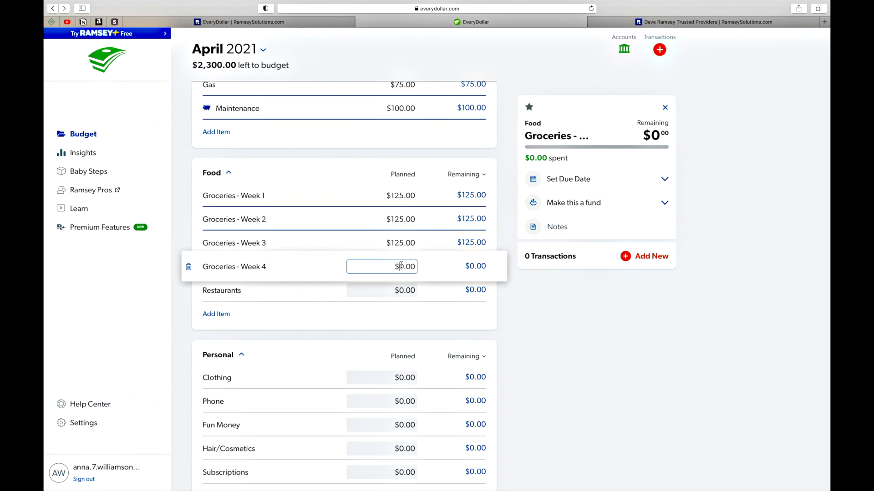
pyautogui.write('125')
pyautogui.click(504, 311)
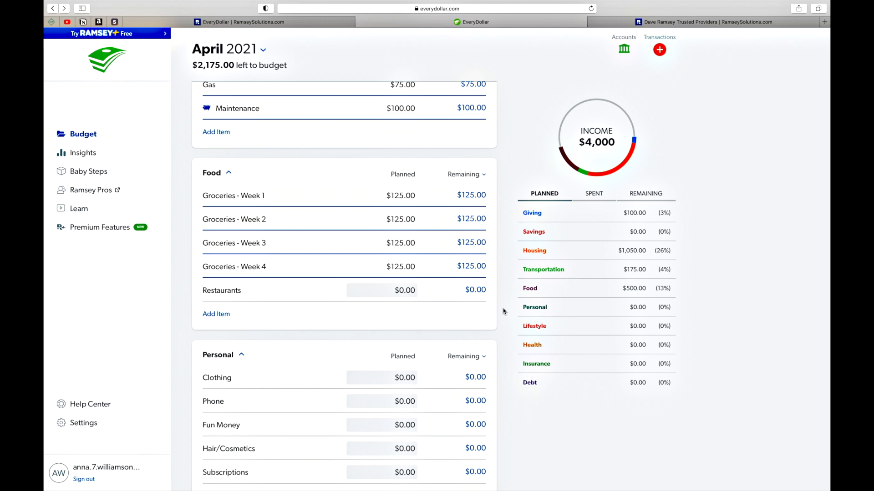
# Set the planned amount for Restaurants in the Food group to $75 and close the entry
pyautogui.scroll(-2, 503, 312)
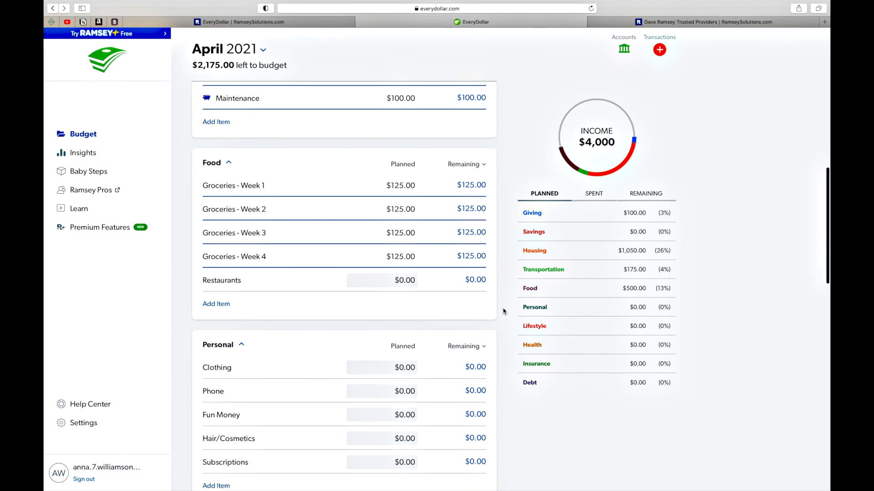
pyautogui.click(408, 246)
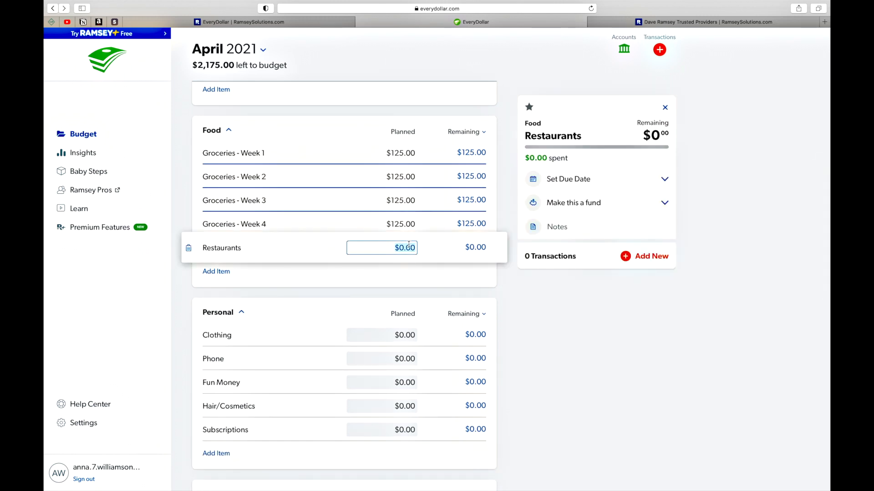
pyautogui.write('75')
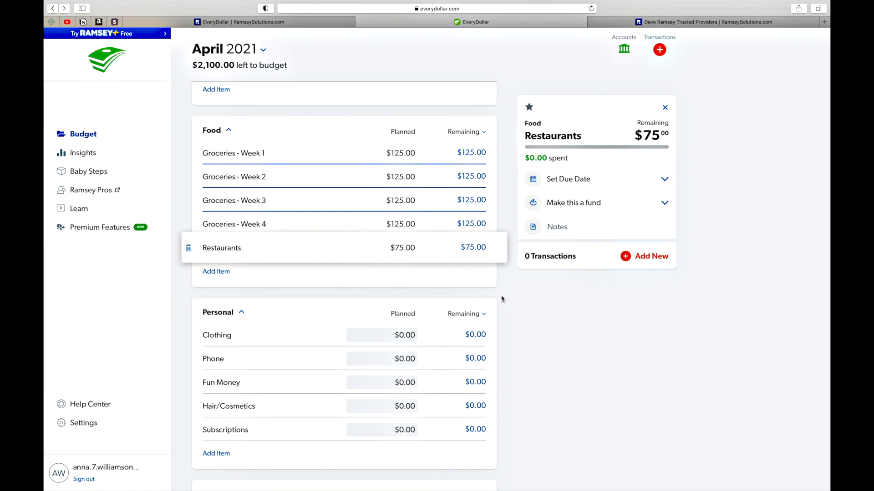
pyautogui.click(502, 298)
# Delete the Subscriptions item from the Personal group and confirm the deletion
pyautogui.scroll(-5, 501, 298)
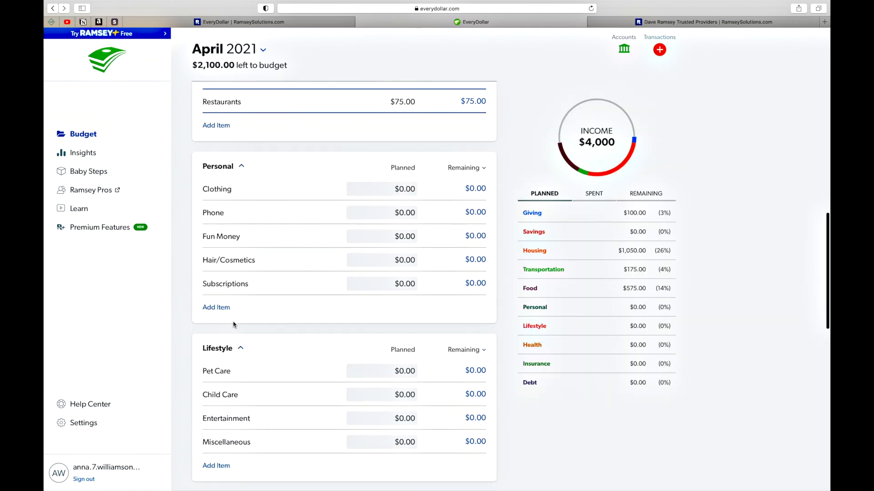
pyautogui.click(198, 285)
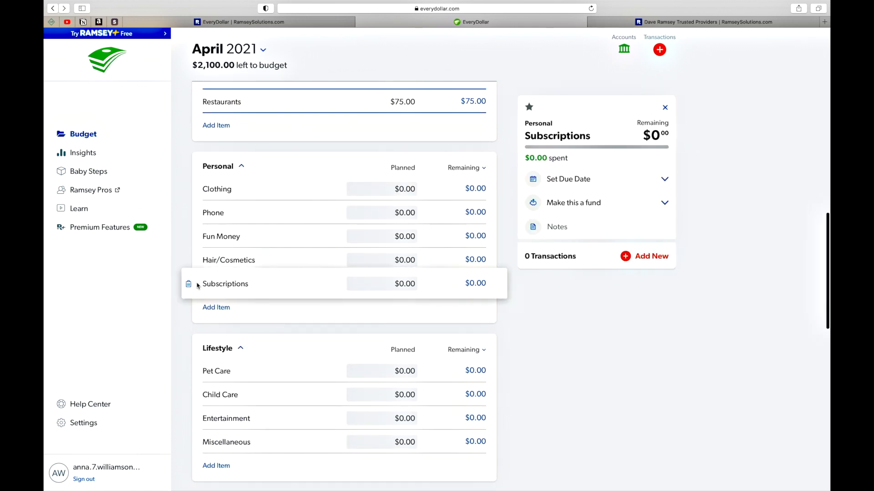
pyautogui.click(188, 285)
pyautogui.click(455, 137)
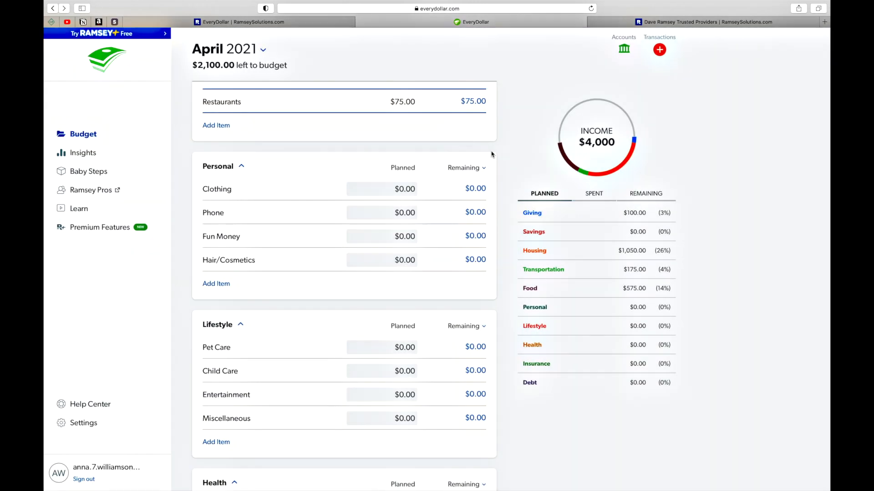
# Set the planned amounts in the Personal group to $25 for Hair/Cosmetics and $50 for Fun Money
pyautogui.click(398, 262)
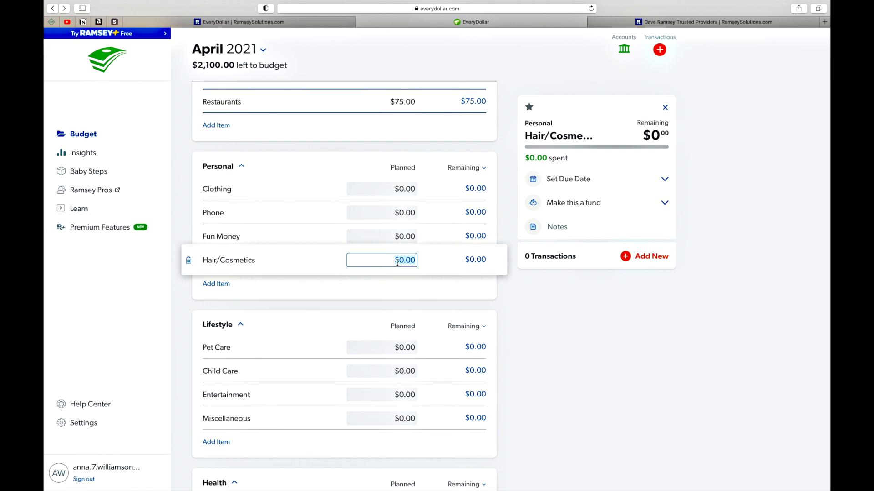
pyautogui.write('25')
pyautogui.press('Tab')
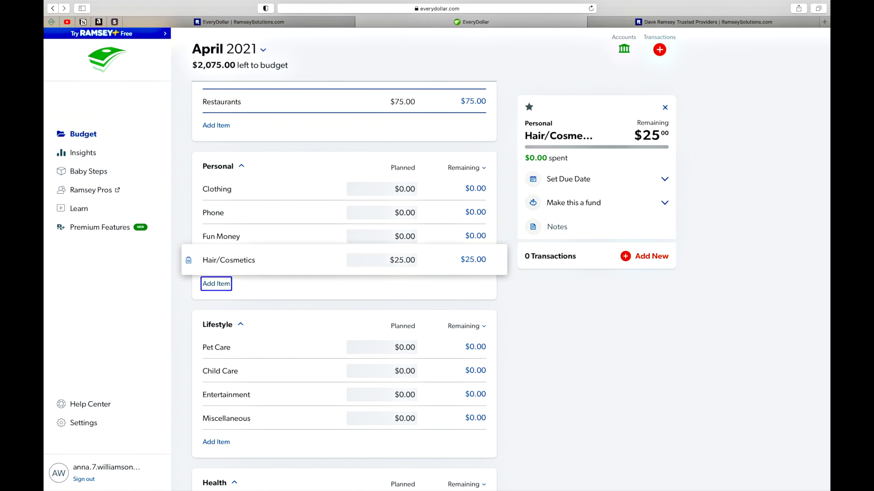
pyautogui.click(407, 238)
pyautogui.scroll(2, 406, 238)
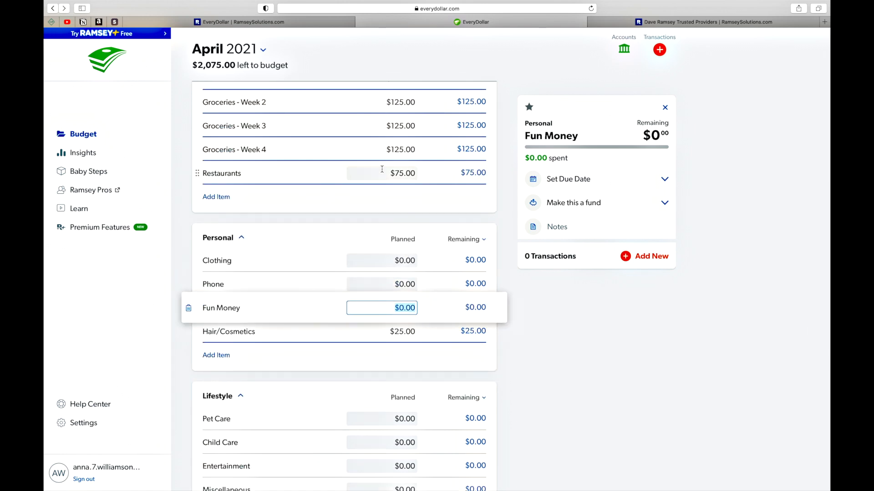
pyautogui.write('50')
pyautogui.press('Tab')
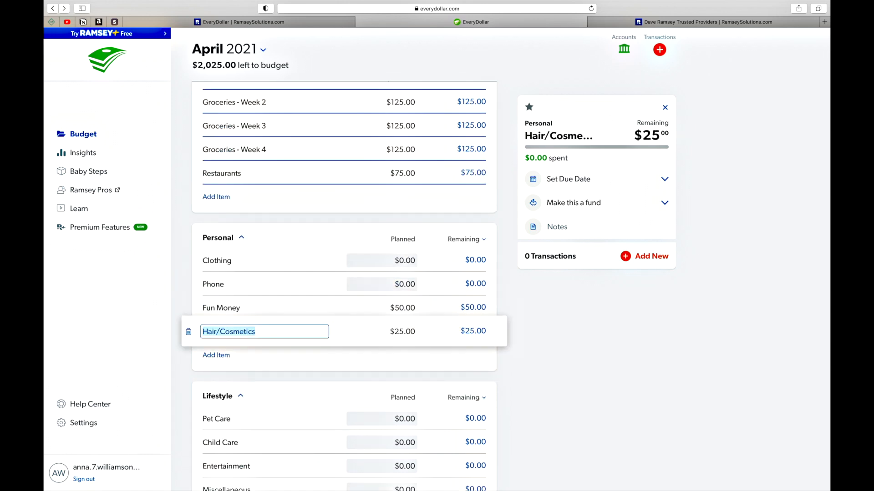
# Set the planned amounts in the Personal group to $30 for Phone and $25 for Clothing, and close the entry
pyautogui.click(399, 285)
pyautogui.write('30')
pyautogui.press('Tab')
pyautogui.click(511, 260)
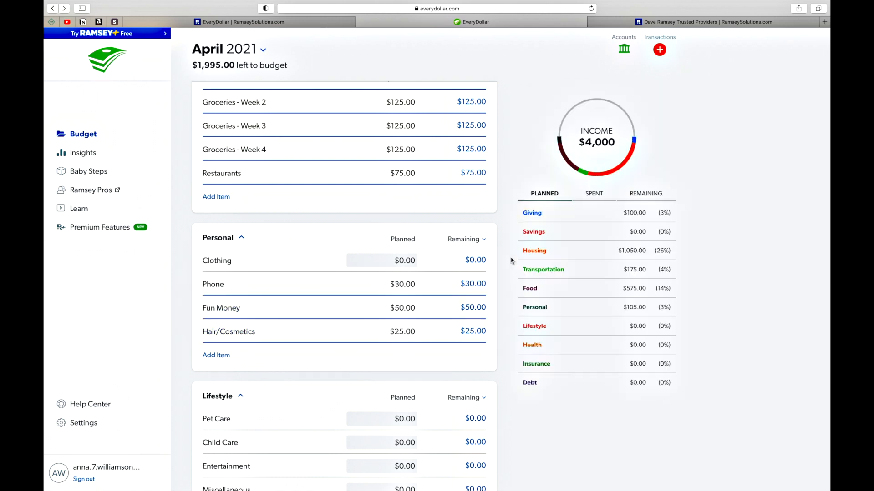
pyautogui.click(408, 260)
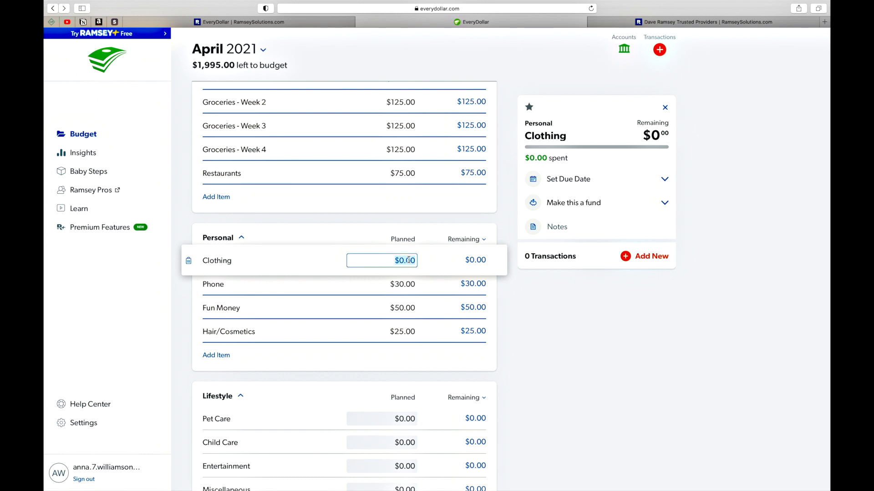
pyautogui.write('25')
pyautogui.press('Tab')
pyautogui.click(508, 229)
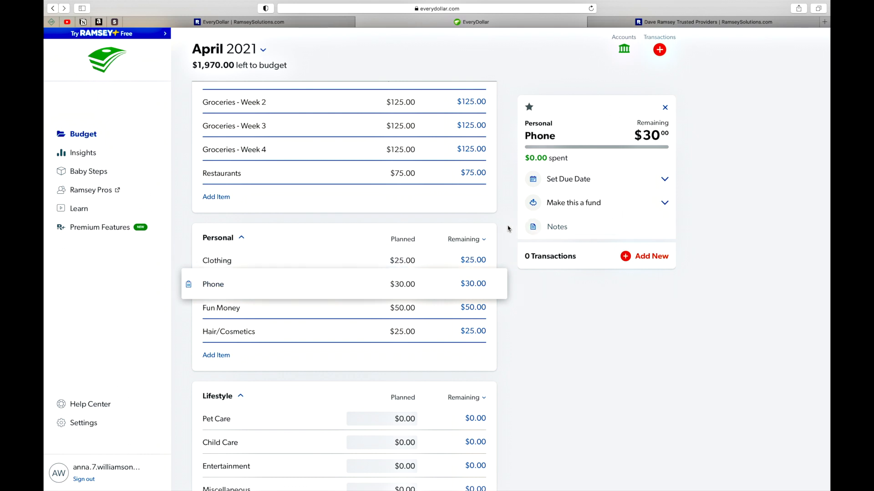
# Turn the Clothing item in the Personal group into a fund and close its details
pyautogui.scroll(-1, 508, 228)
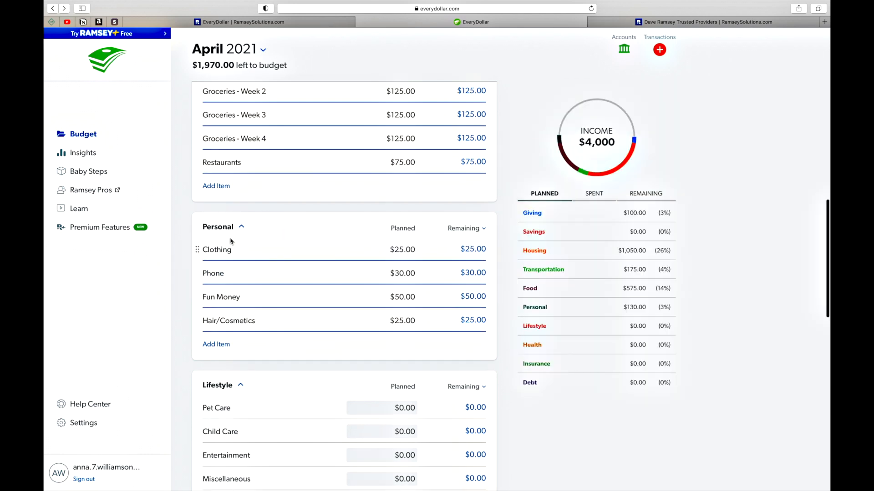
pyautogui.click(231, 248)
pyautogui.click(432, 217)
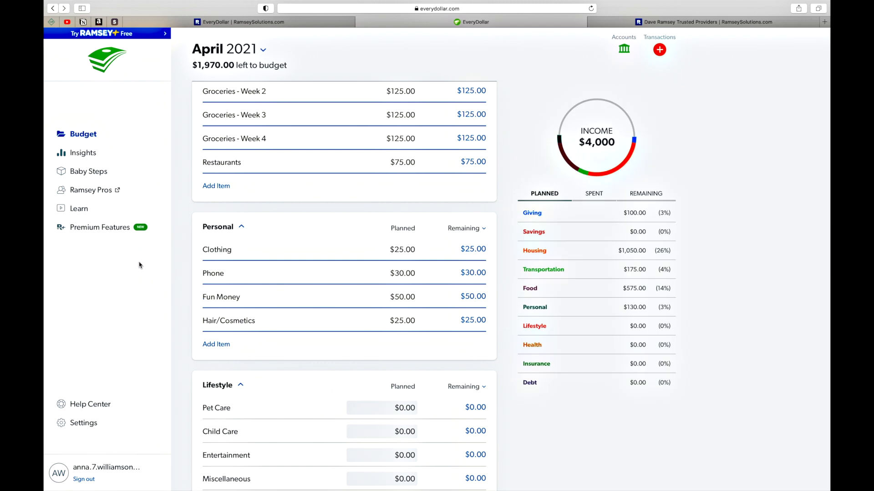
pyautogui.click(209, 250)
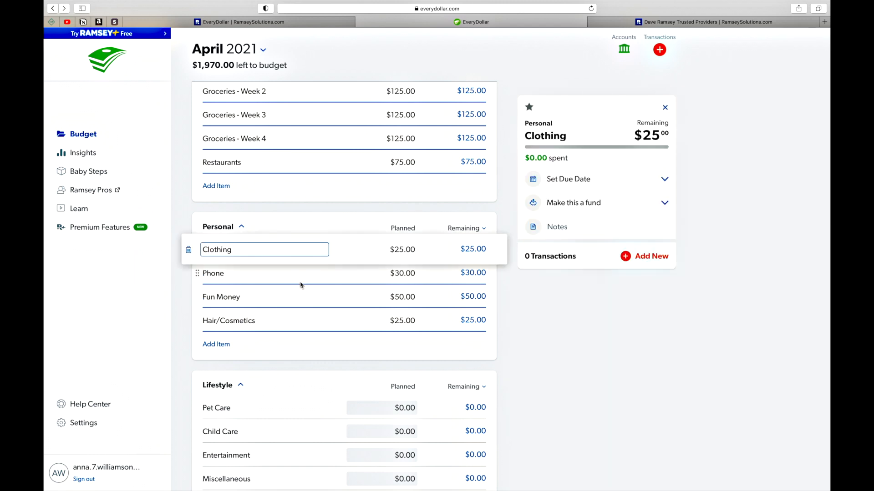
pyautogui.click(587, 201)
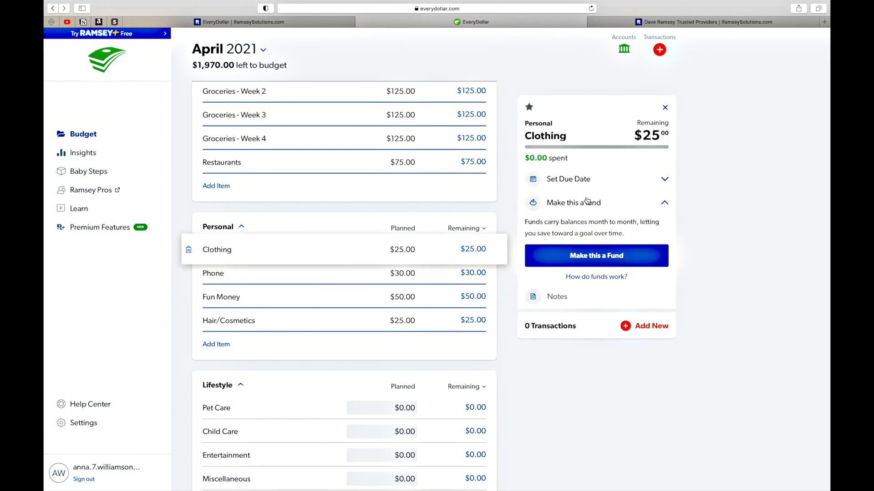
pyautogui.click(594, 258)
pyautogui.click(509, 284)
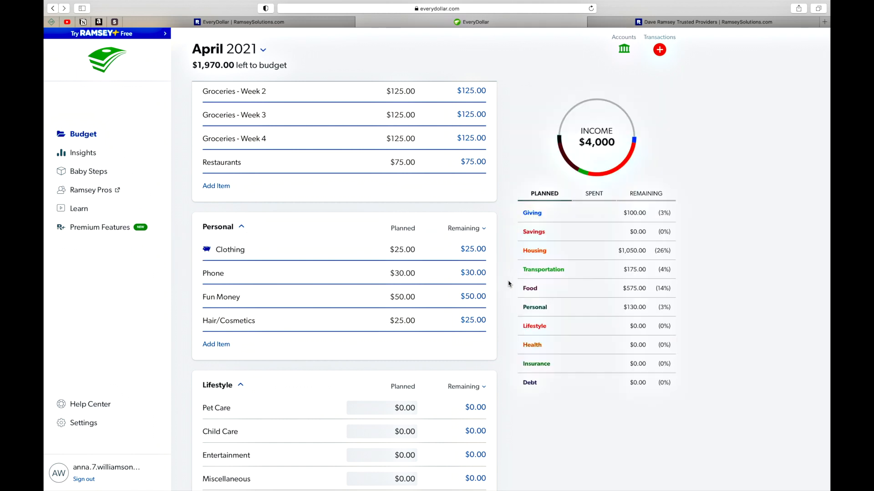
# Delete the Pet Care, Child Care and Entertainment items from the Lifestyle group, confirming each deletion
pyautogui.scroll(-5, 508, 284)
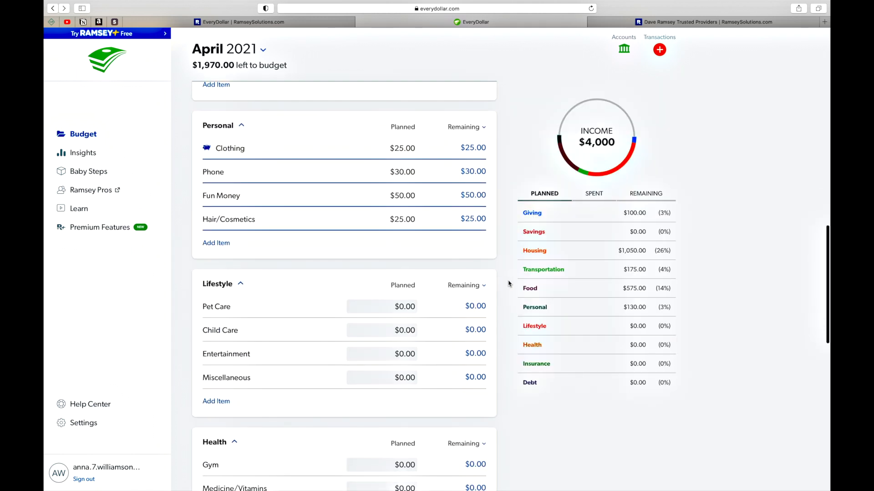
pyautogui.scroll(-3, 508, 284)
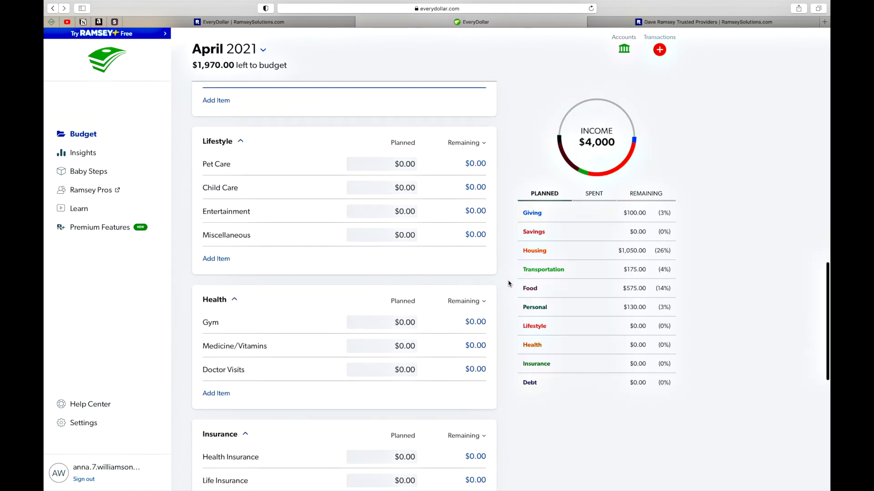
pyautogui.click(192, 164)
pyautogui.click(189, 163)
pyautogui.click(452, 136)
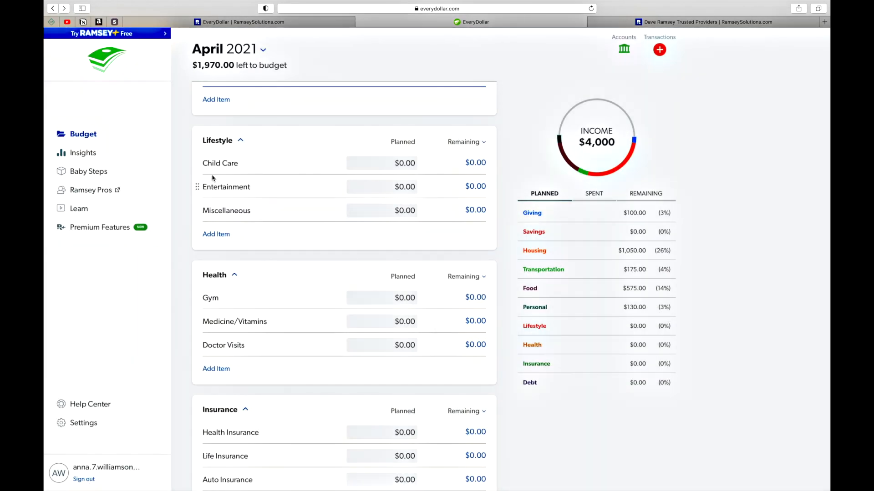
pyautogui.click(188, 166)
pyautogui.click(188, 165)
pyautogui.click(454, 132)
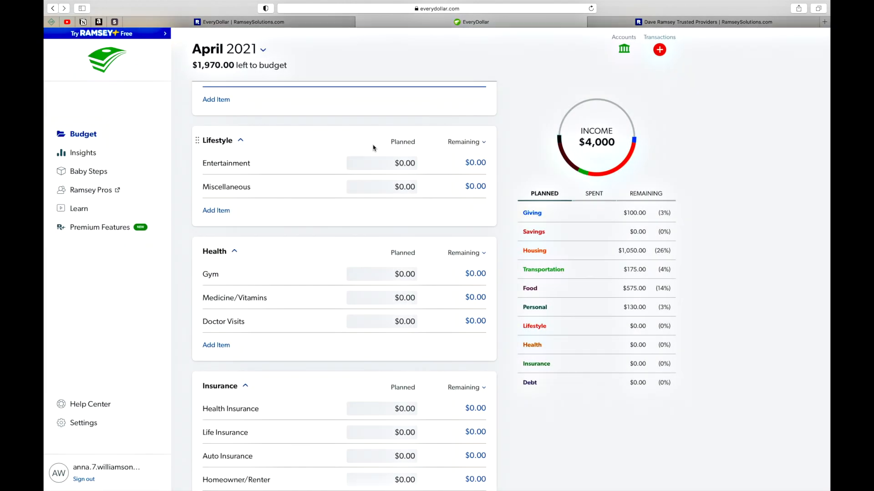
pyautogui.click(198, 164)
pyautogui.click(189, 164)
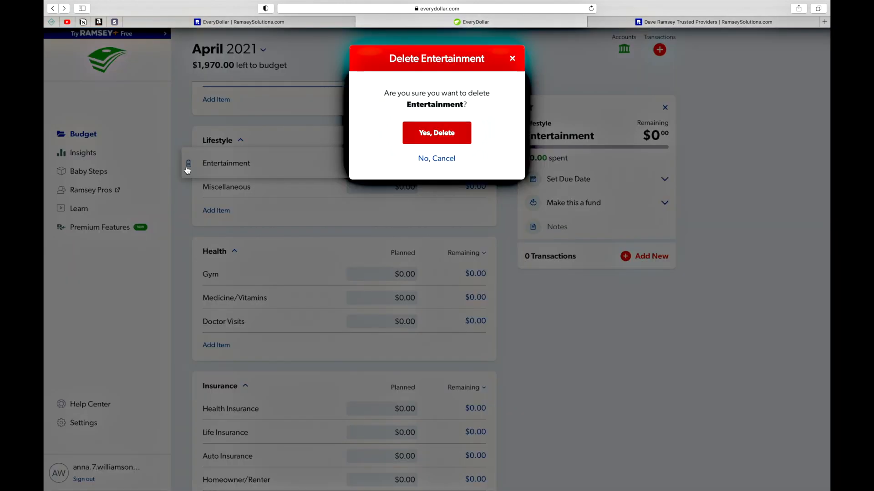
pyautogui.click(448, 139)
# Set the planned amount for Miscellaneous in the Lifestyle group to $150 and close the entry
pyautogui.click(412, 163)
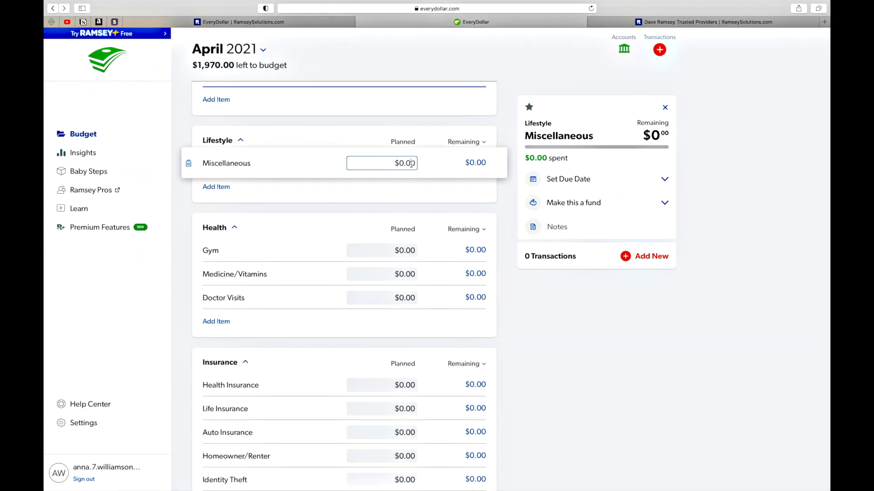
pyautogui.press('BackSpace')
pyautogui.write('150')
pyautogui.press('Tab')
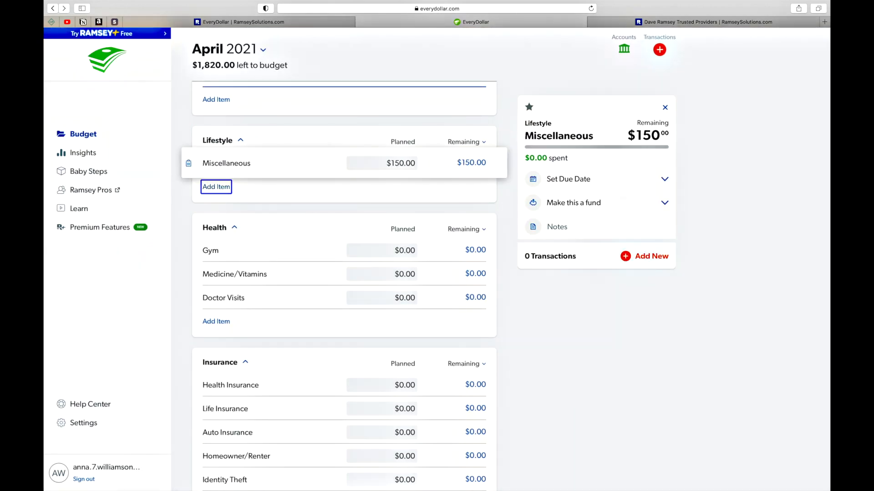
pyautogui.click(497, 201)
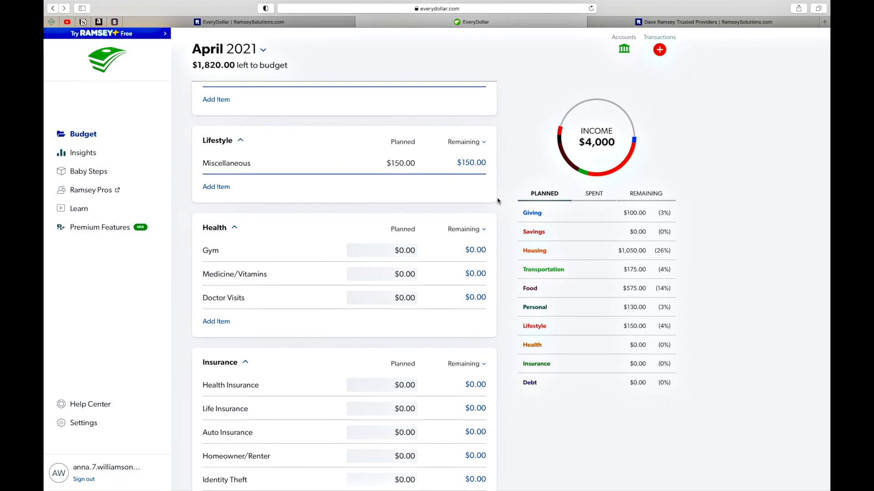
pyautogui.scroll(10, 497, 200)
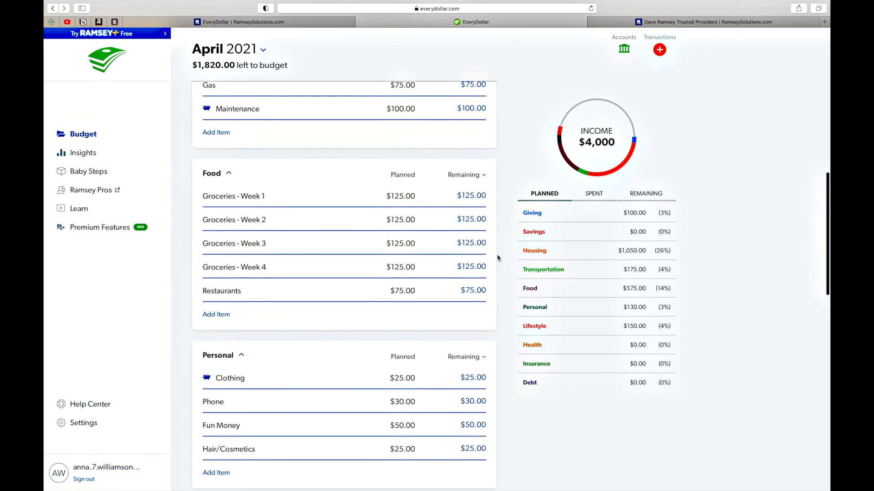
pyautogui.scroll(6, 497, 258)
pyautogui.scroll(-10, 497, 259)
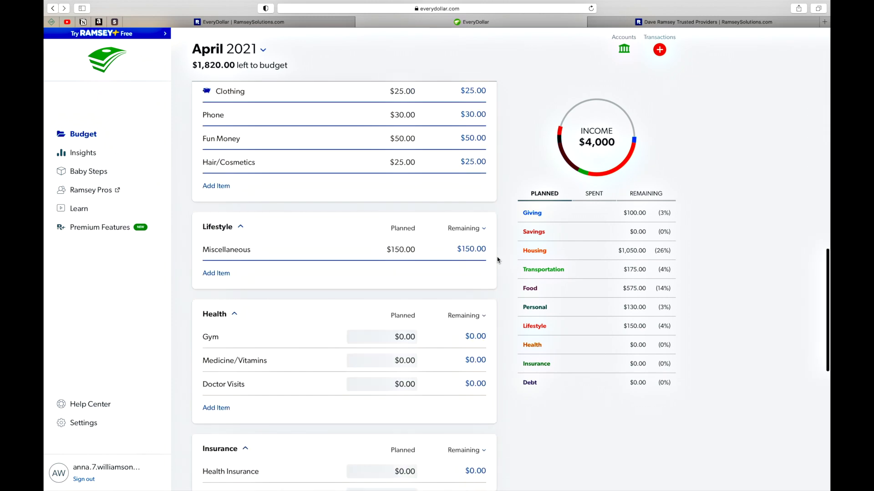
# Delete the Gym, Medicine/Vitamins and Doctor Visits items from the Health group, confirming each deletion
pyautogui.scroll(-1, 497, 259)
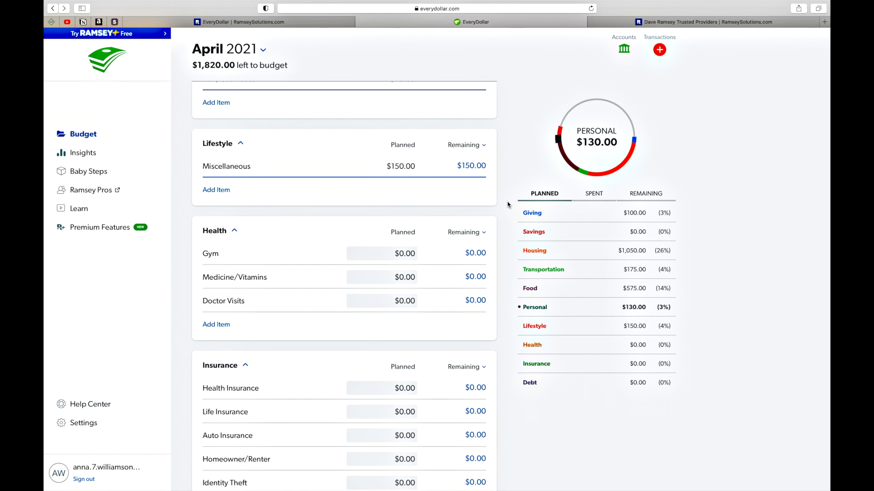
pyautogui.scroll(-3, 508, 205)
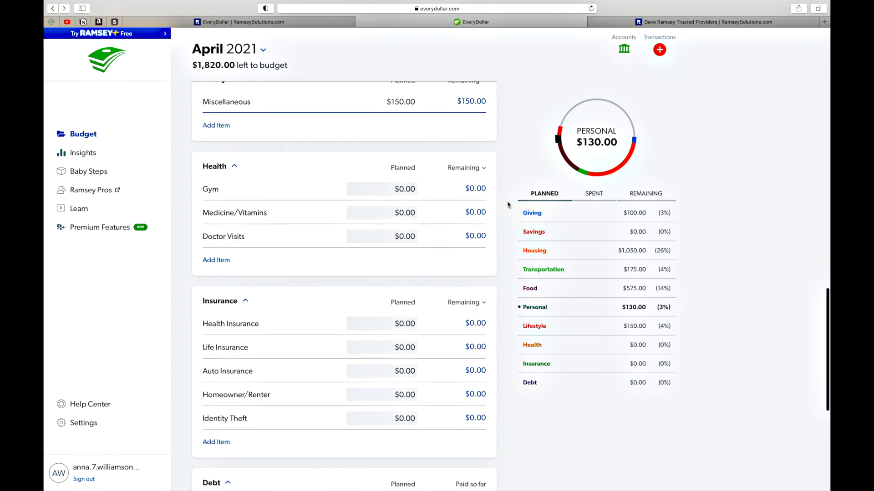
pyautogui.click(191, 151)
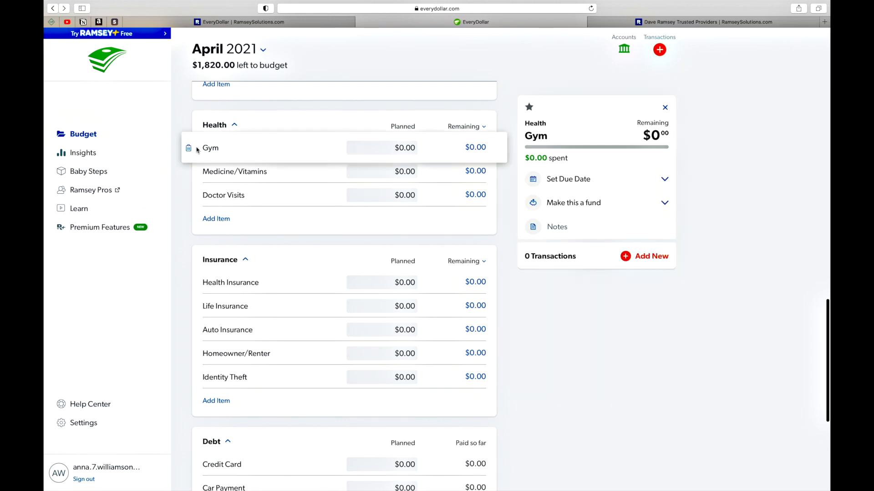
pyautogui.click(485, 152)
pyautogui.click(457, 126)
pyautogui.click(197, 147)
pyautogui.click(486, 147)
pyautogui.click(457, 133)
pyautogui.click(197, 145)
pyautogui.click(189, 148)
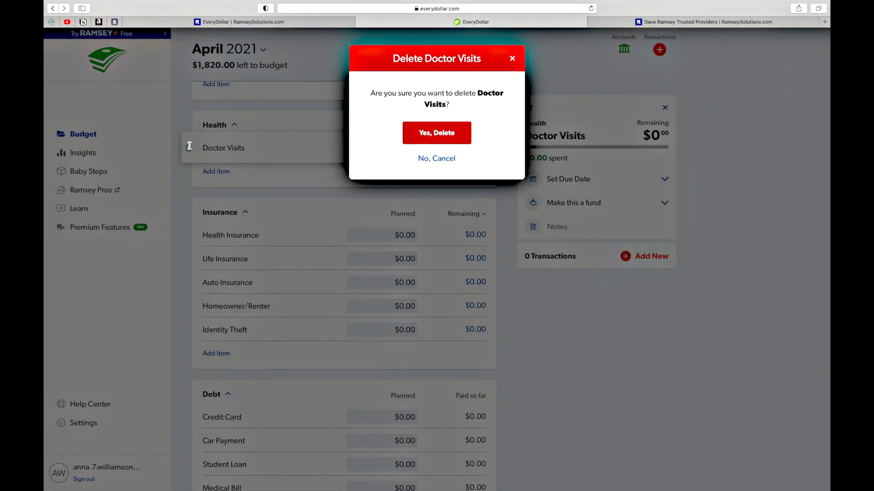
pyautogui.click(450, 133)
# Set the planned amount for Life Insurance in the Insurance group to $100 and close the entry
pyautogui.click(378, 223)
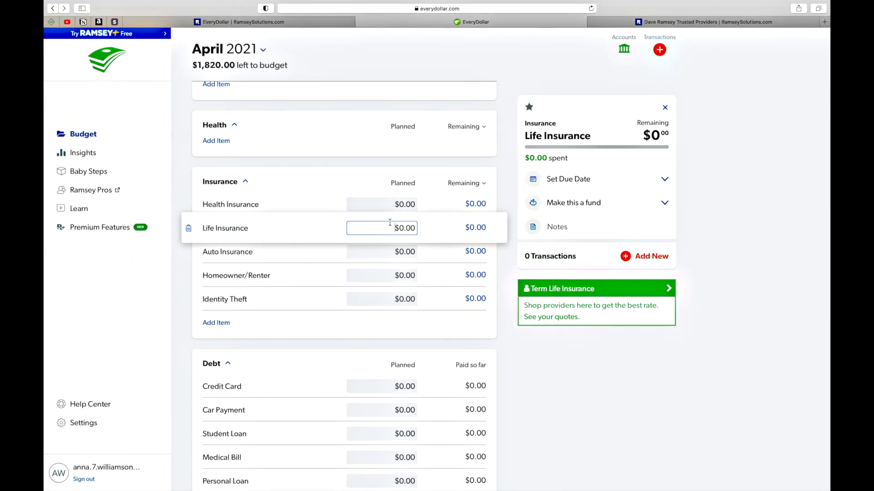
pyautogui.write('100')
pyautogui.press('Tab')
pyautogui.click(514, 201)
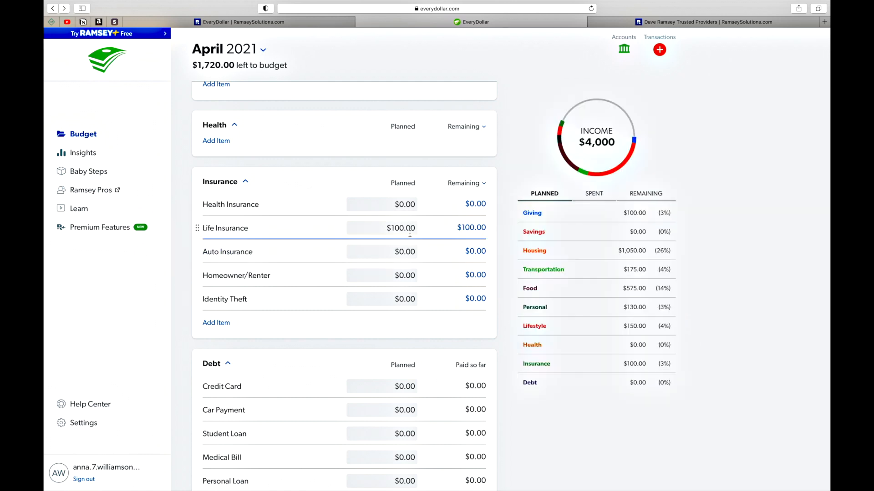
# Set the planned amounts in the Insurance group to $160 for Auto Insurance and $15 for Homeowner/Renter
pyautogui.click(400, 251)
pyautogui.write('160')
pyautogui.press('Tab')
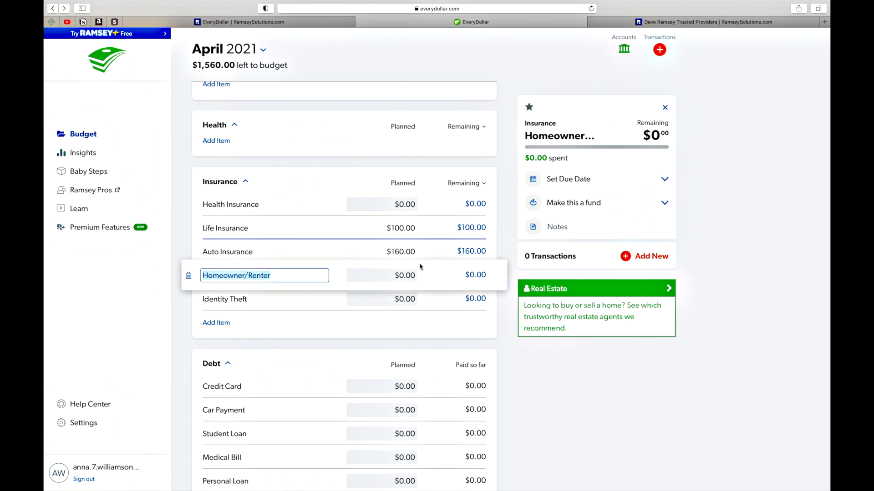
pyautogui.press('Tab')
pyautogui.write('15')
pyautogui.press('Tab')
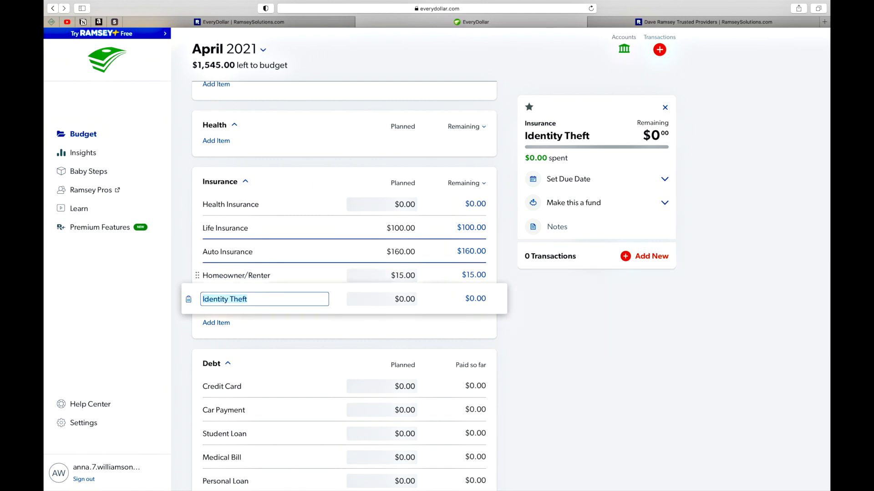
# Delete the Identity Theft item from the Insurance group and set the planned amount for Health Insurance to $200
pyautogui.click(188, 299)
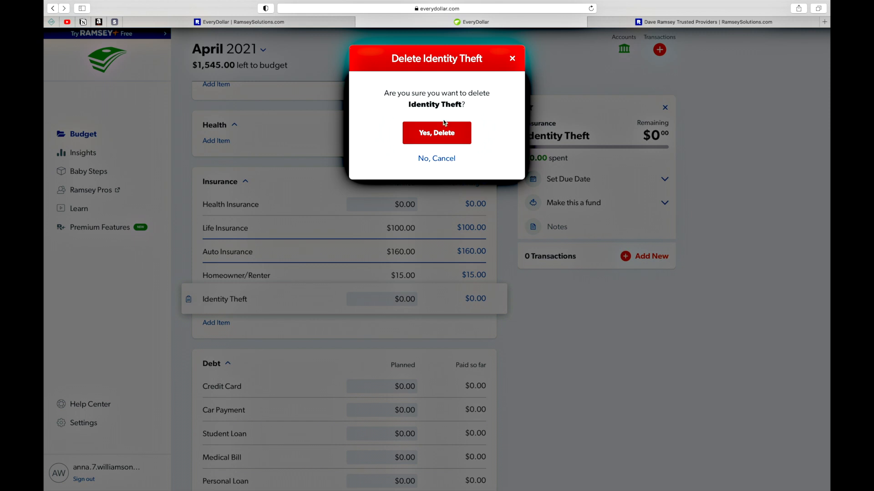
pyautogui.click(446, 135)
pyautogui.click(400, 203)
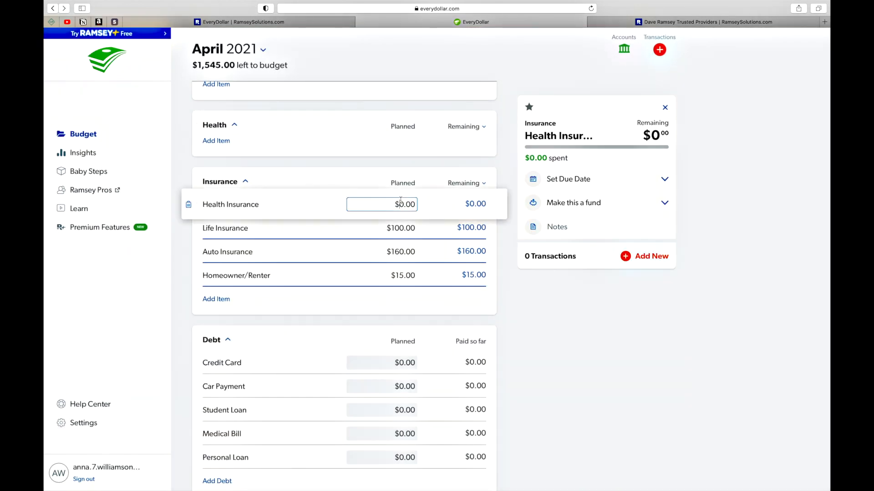
pyautogui.write('200')
pyautogui.press('Tab')
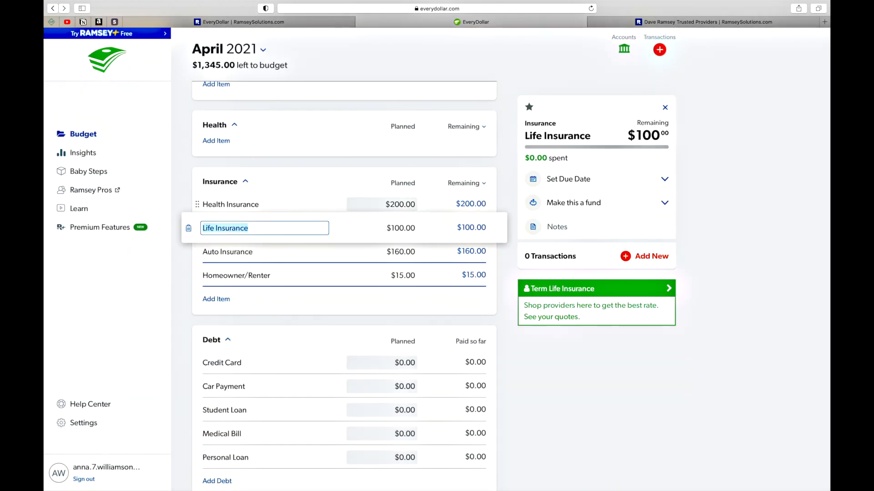
pyautogui.click(499, 177)
pyautogui.scroll(-3, 505, 178)
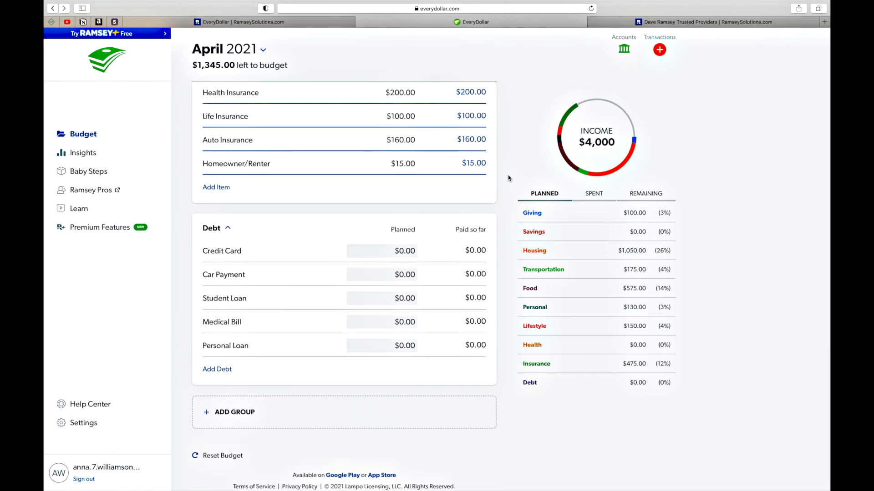
pyautogui.scroll(10, 509, 178)
pyautogui.scroll(-10, 508, 177)
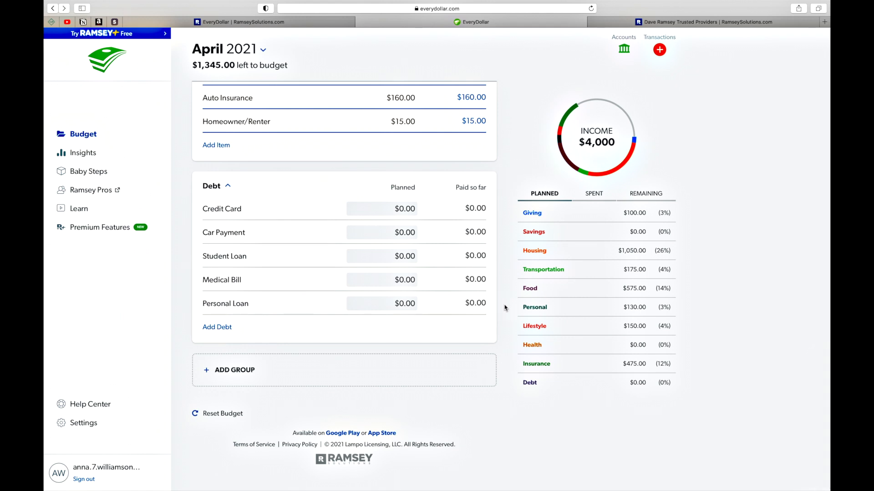
# Set the planned amount for Credit Card in the Debt group to $1,000 and close the entry
pyautogui.click(399, 209)
pyautogui.write('1000')
pyautogui.press('Tab')
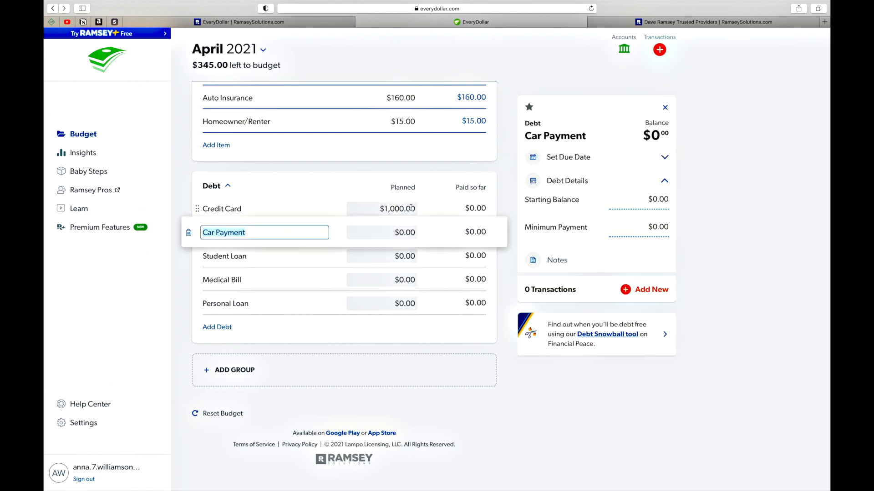
pyautogui.click(402, 233)
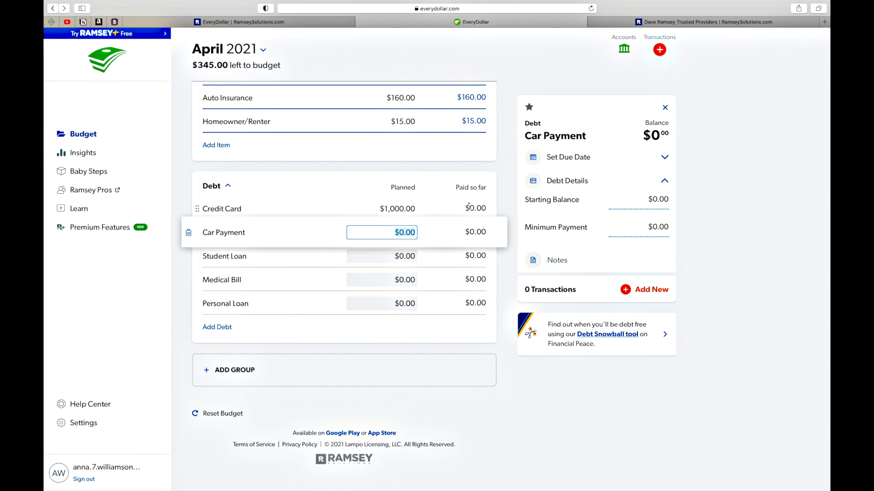
pyautogui.click(510, 170)
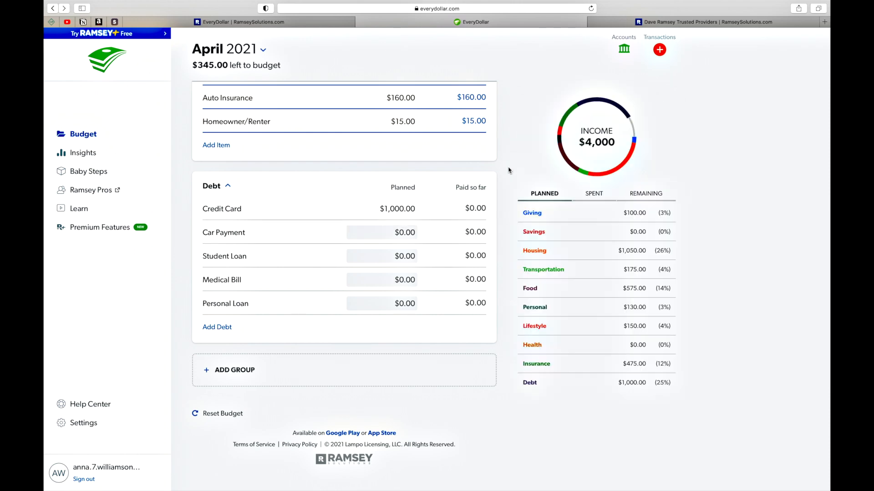
# Look through the Baby Steps page, then return to the April 2021 budget
pyautogui.click(97, 172)
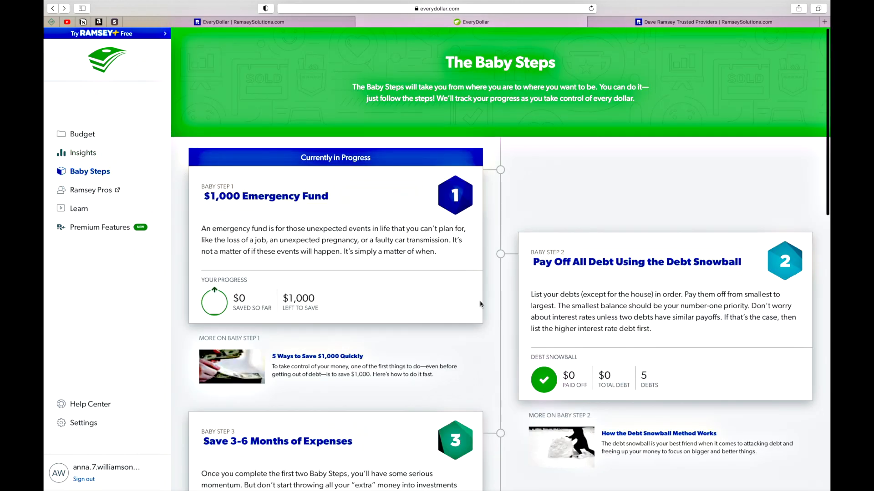
pyautogui.scroll(-3, 482, 305)
pyautogui.scroll(-5, 425, 354)
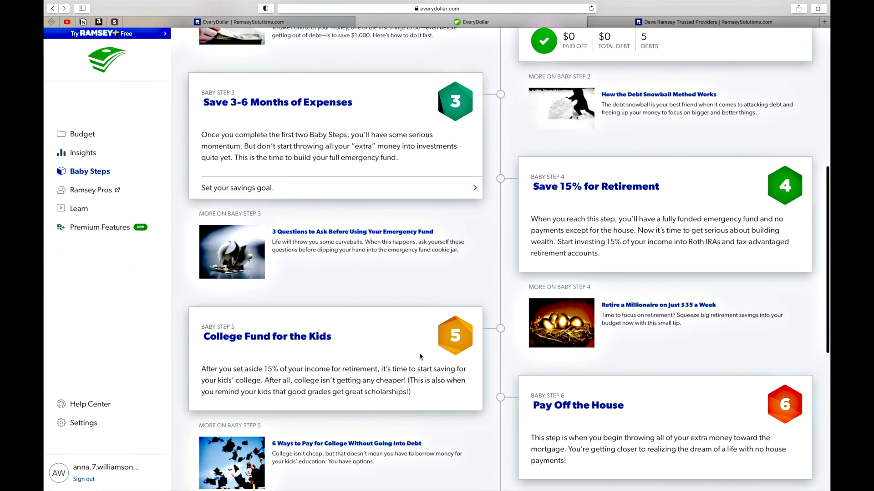
pyautogui.scroll(10, 424, 354)
pyautogui.click(625, 34)
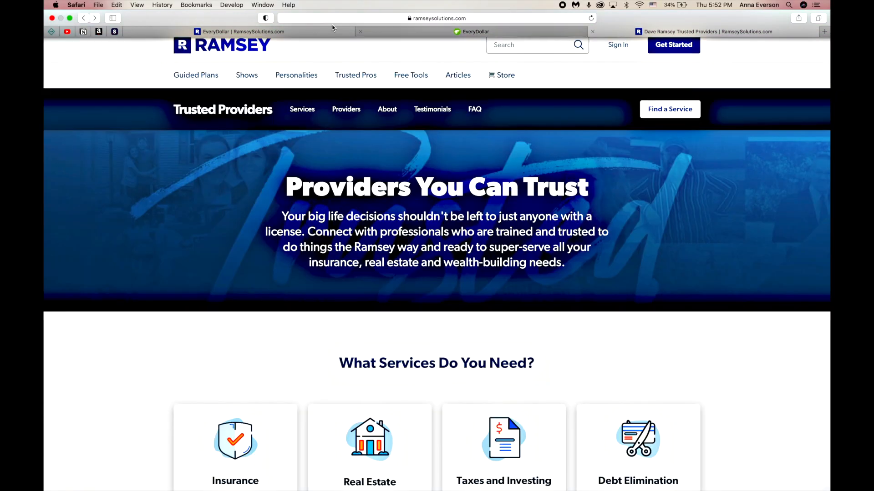
pyautogui.click(367, 30)
pyautogui.click(96, 135)
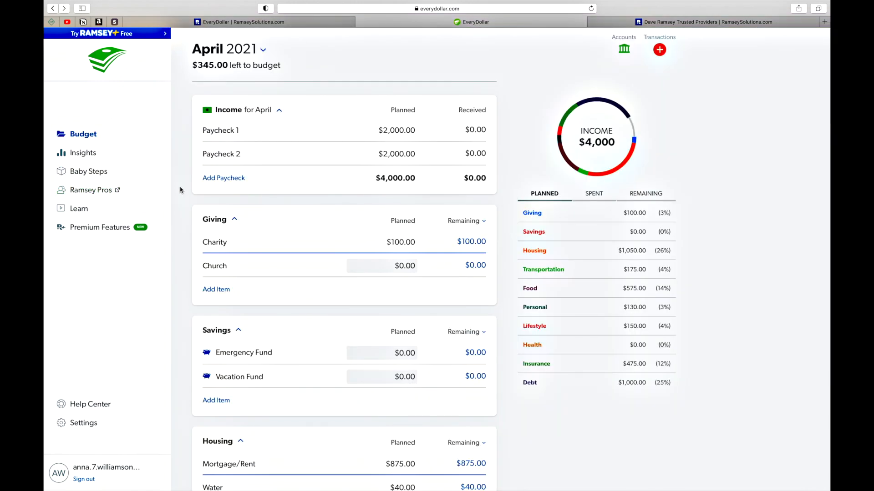
# Open the Debt Snowball tool from the Credit Card debt's details, then dismiss the Ramsey+ offer and close the entry
pyautogui.moveTo(154, 221)
pyautogui.scroll(-2, 181, 247)
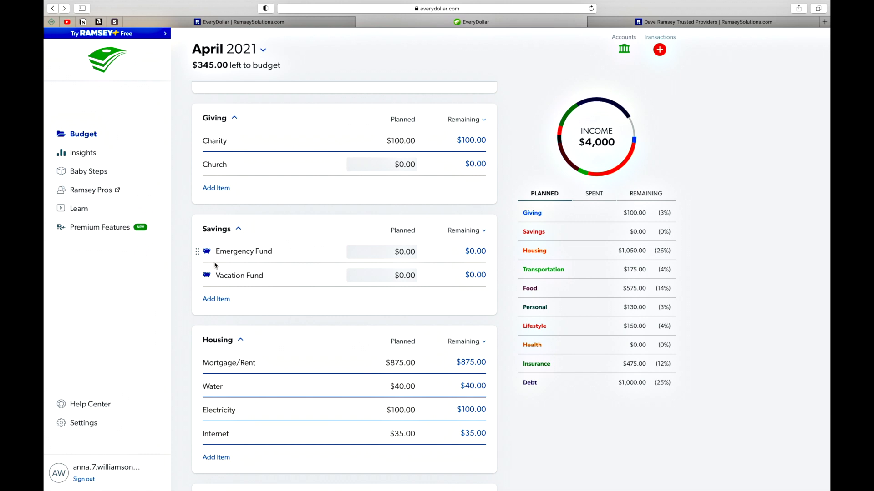
pyautogui.scroll(-20, 216, 265)
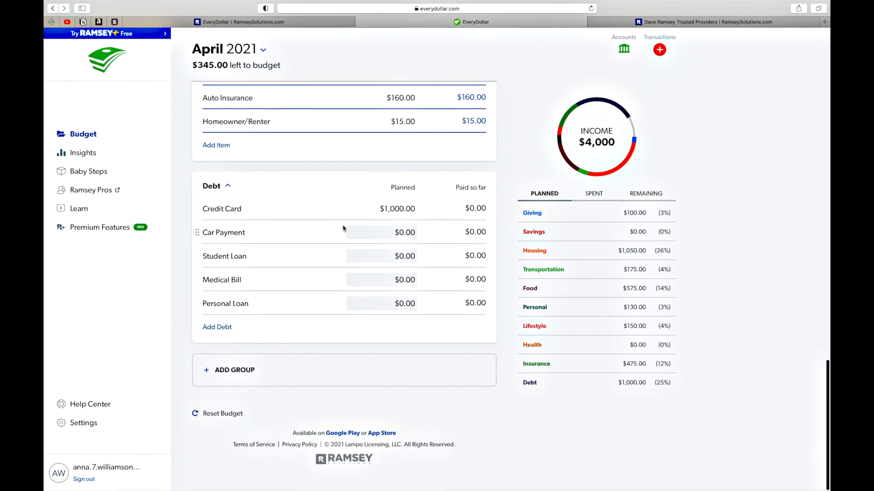
pyautogui.click(405, 232)
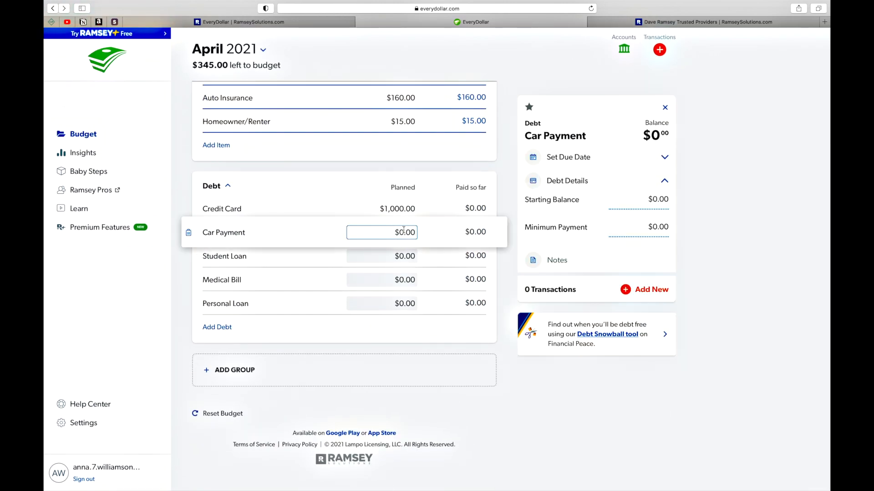
pyautogui.click(391, 208)
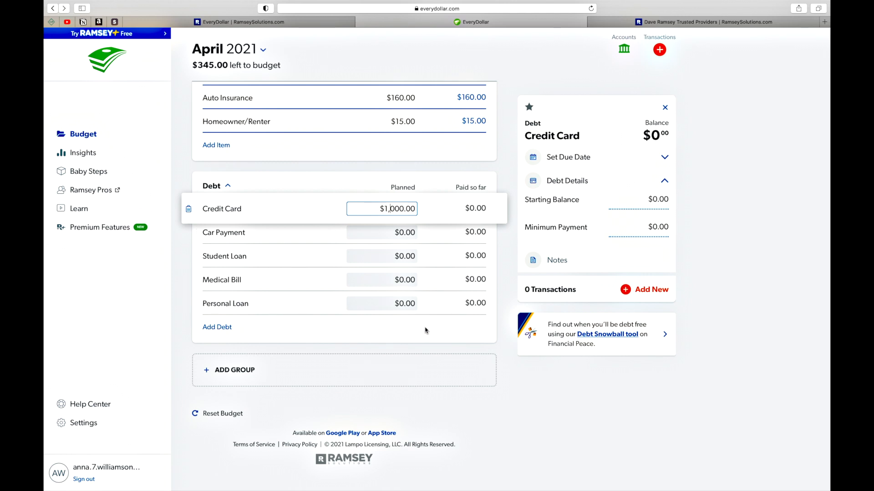
pyautogui.click(619, 339)
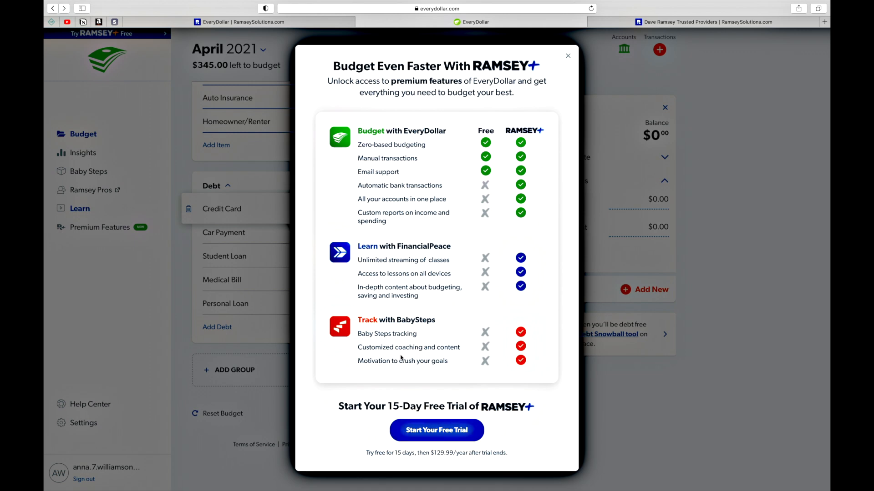
pyautogui.click(568, 57)
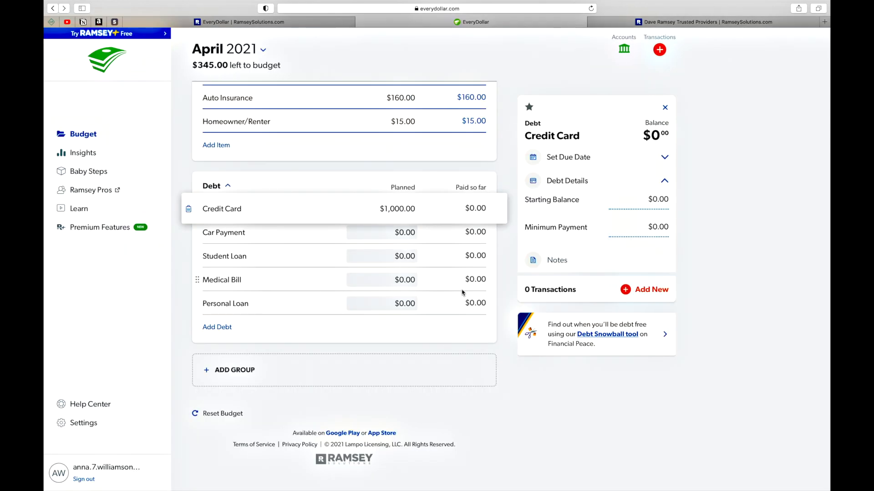
pyautogui.click(501, 323)
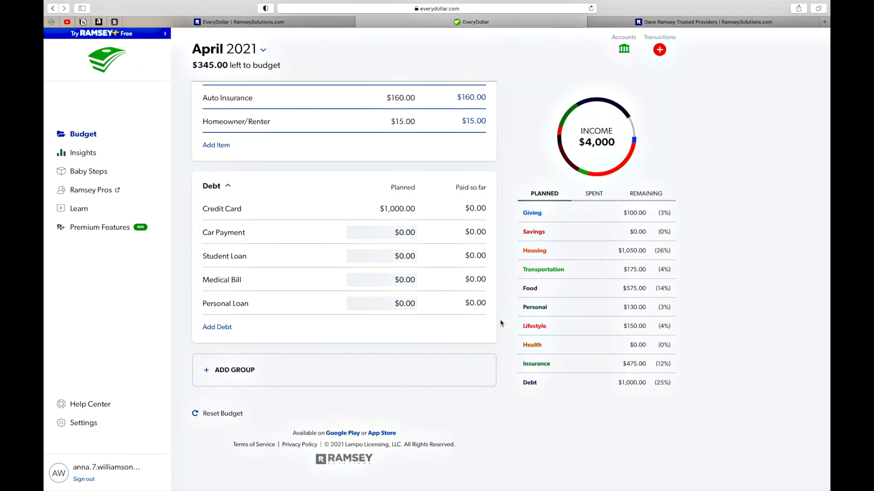
# Set the planned amount for Emergency Fund in the Savings group to $345 and close the entry
pyautogui.scroll(3, 500, 323)
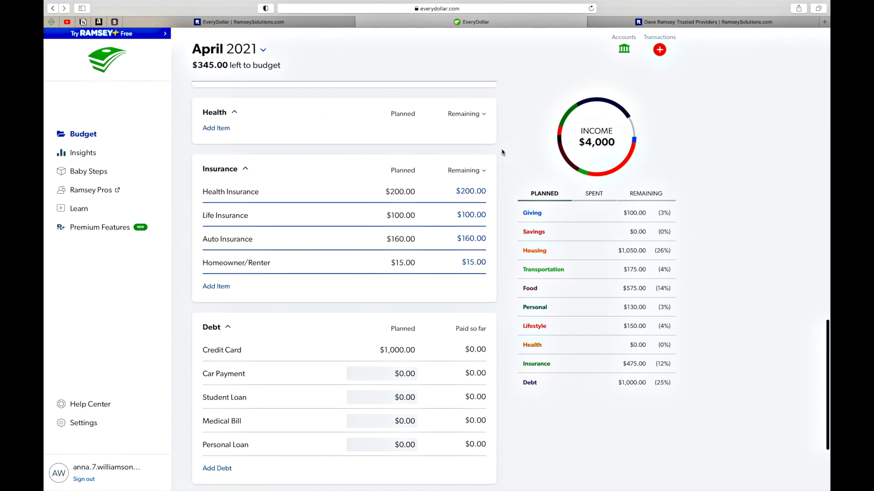
pyautogui.scroll(20, 509, 212)
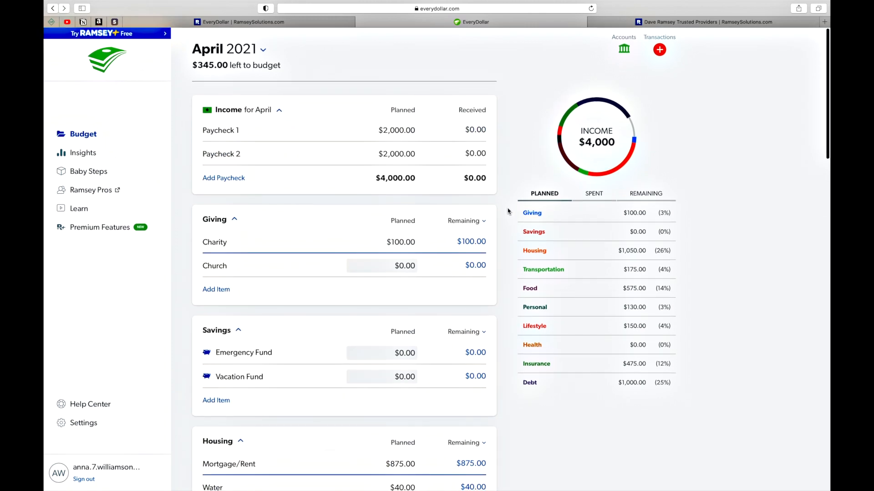
pyautogui.scroll(-3, 508, 211)
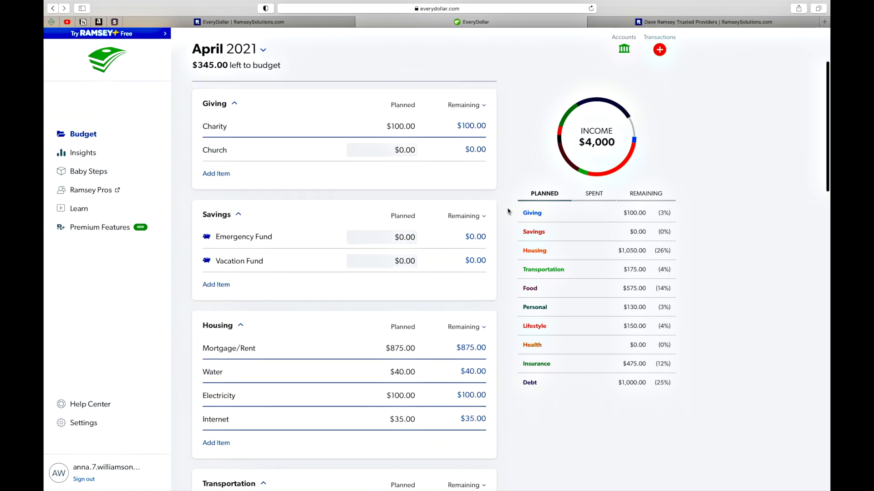
pyautogui.click(400, 232)
pyautogui.write('345')
pyautogui.press('Tab')
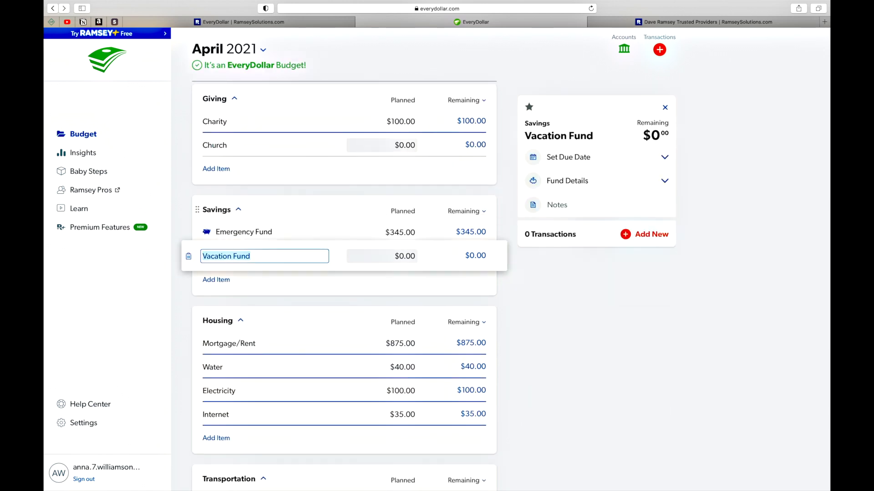
pyautogui.click(516, 200)
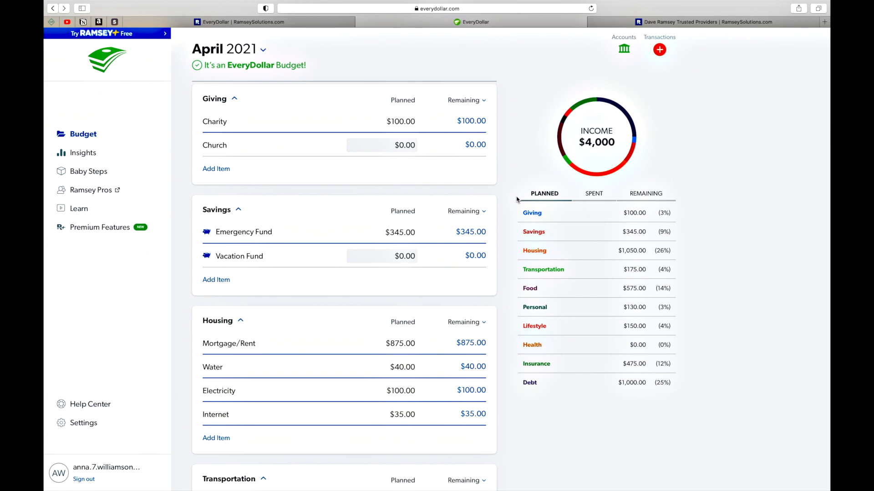
# Review the budget groups and view the Accounts information, closing it again
pyautogui.scroll(-20, 503, 218)
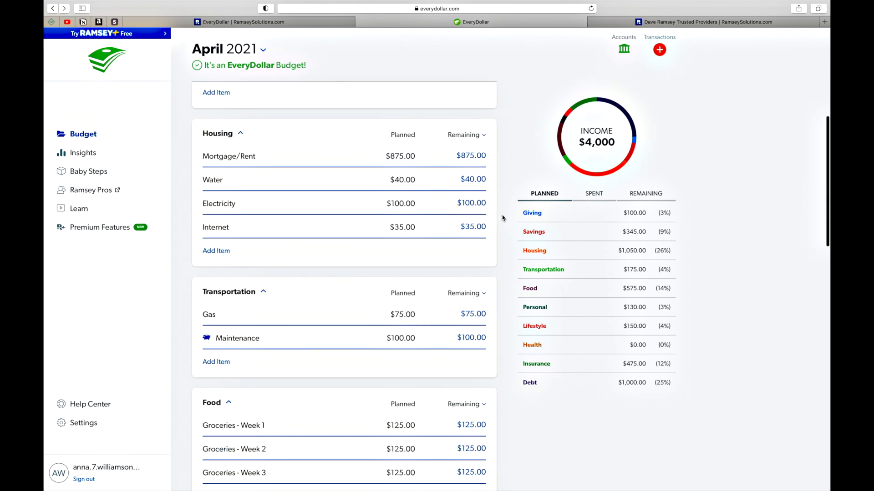
pyautogui.scroll(20, 502, 218)
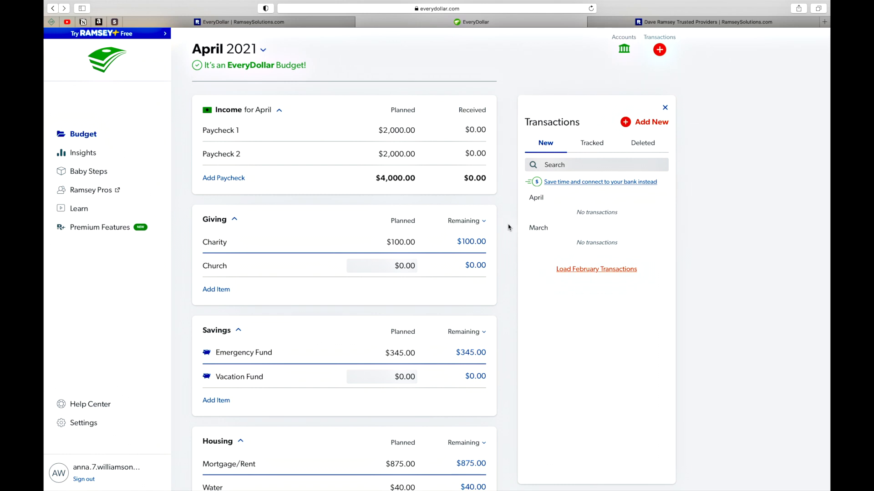
pyautogui.click(622, 51)
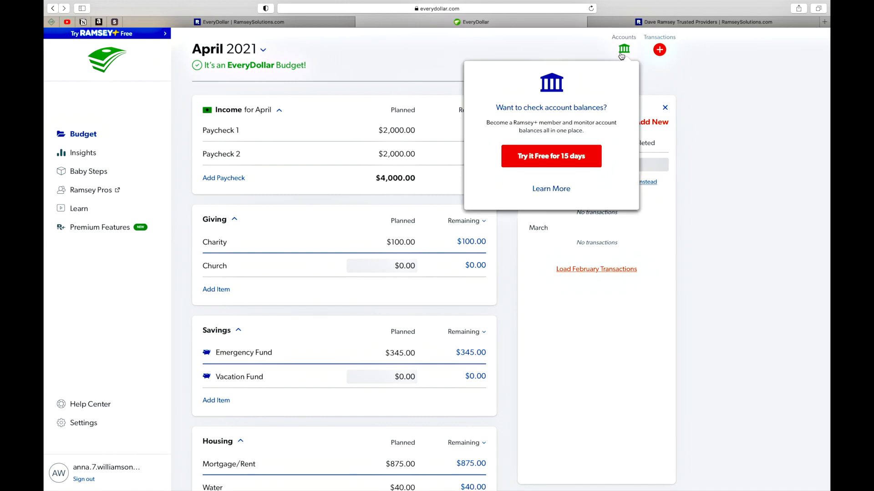
pyautogui.click(684, 89)
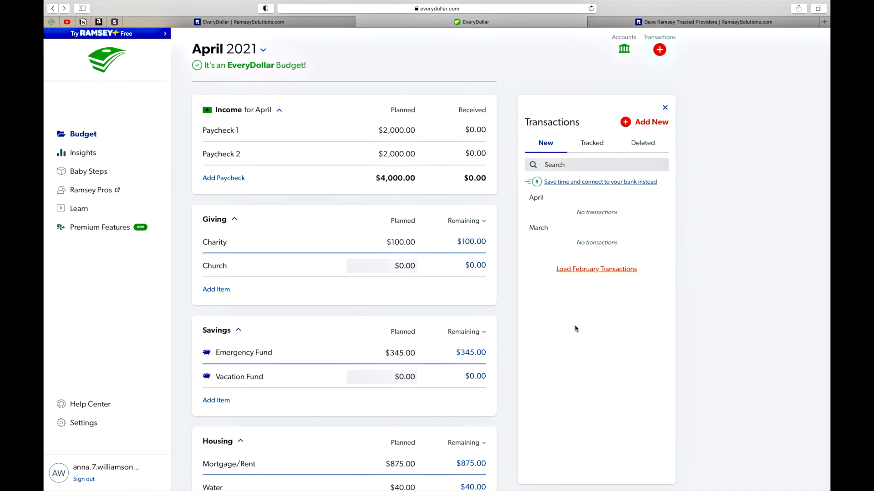
# View the tracked and deleted transactions, then return to the new transactions
pyautogui.click(591, 146)
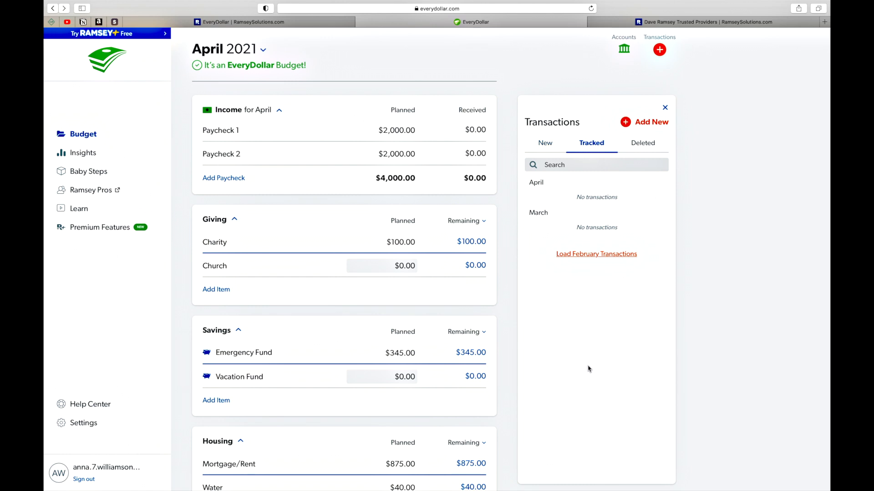
pyautogui.click(647, 144)
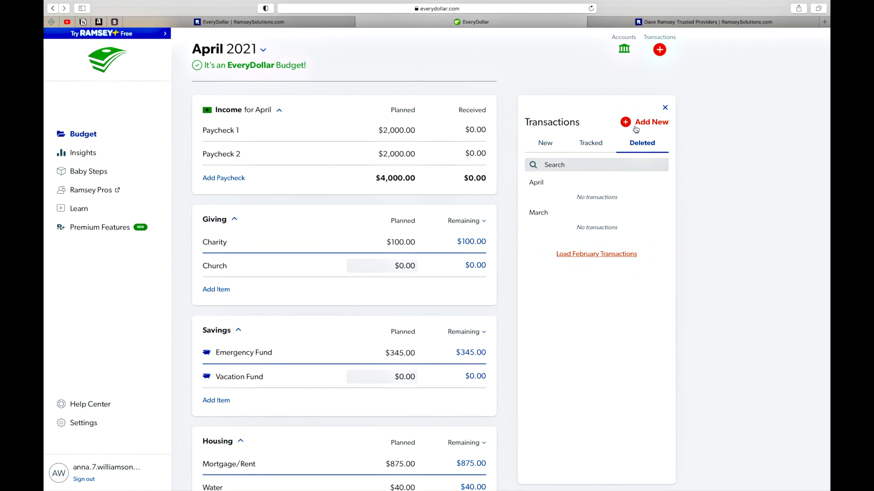
pyautogui.click(556, 144)
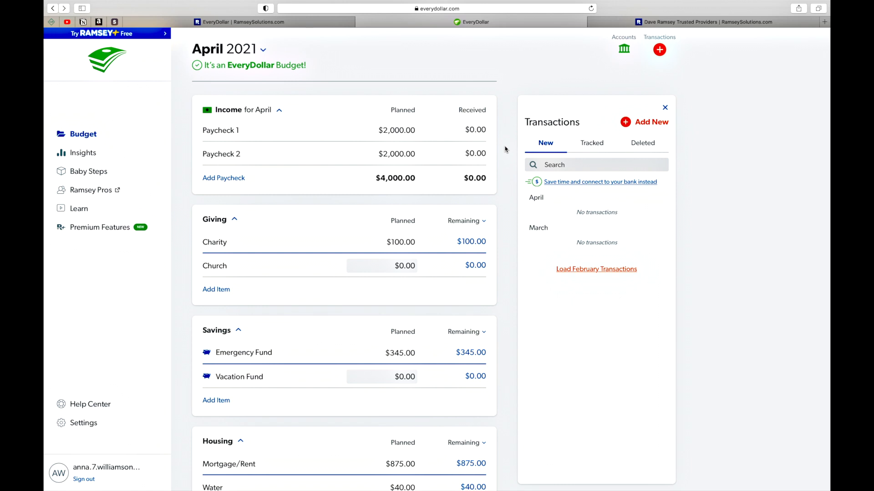
# Start a new income transaction of $500 with Work as its source
pyautogui.click(646, 127)
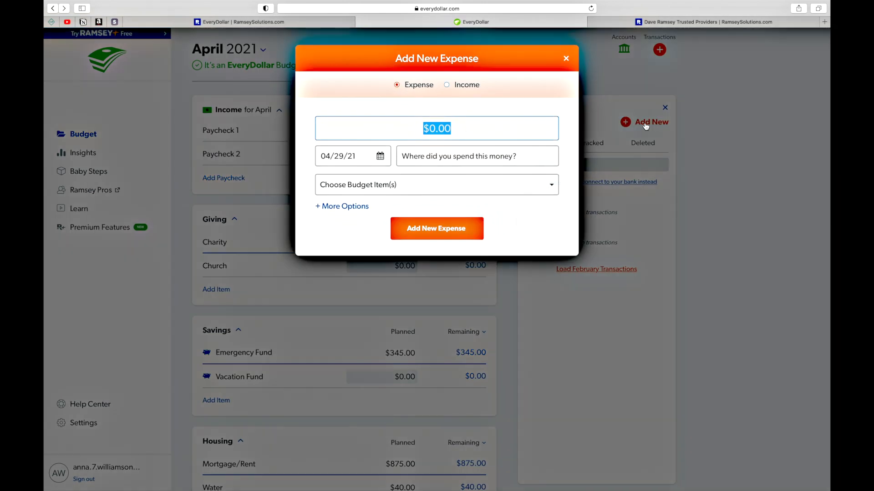
pyautogui.click(447, 86)
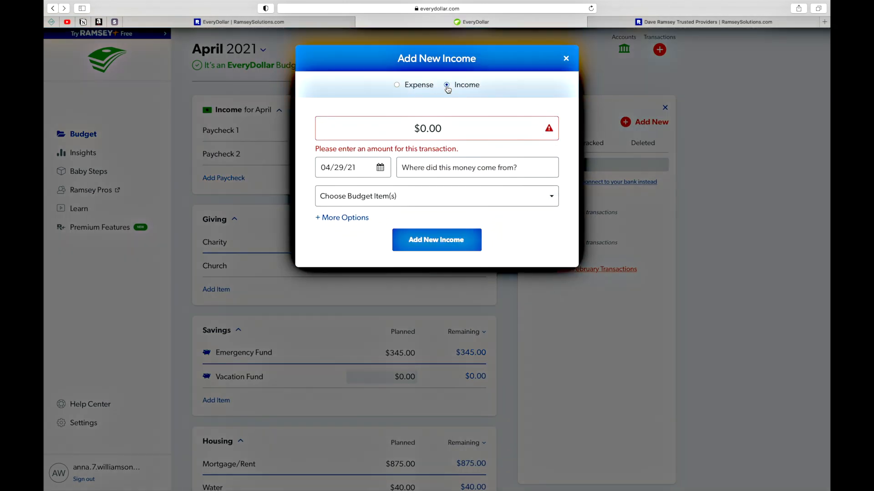
pyautogui.moveTo(453, 129); pyautogui.dragTo(417, 128)
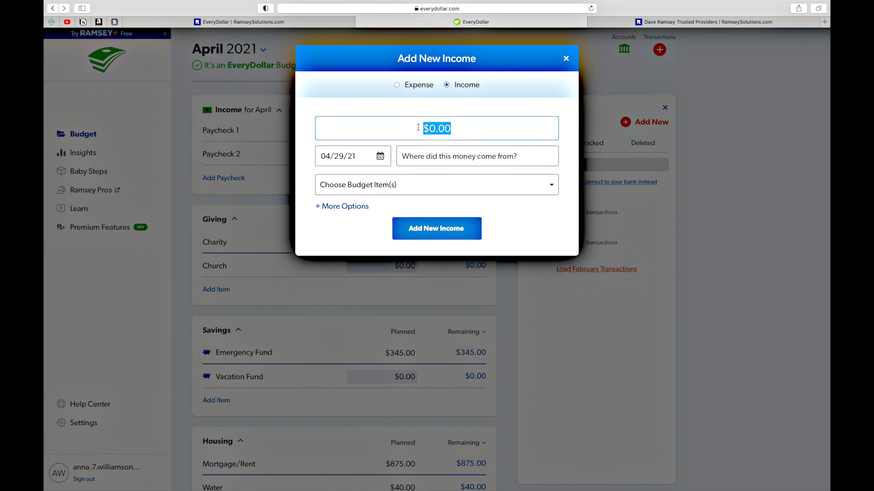
pyautogui.write('500')
pyautogui.click(457, 157)
pyautogui.write('Work')
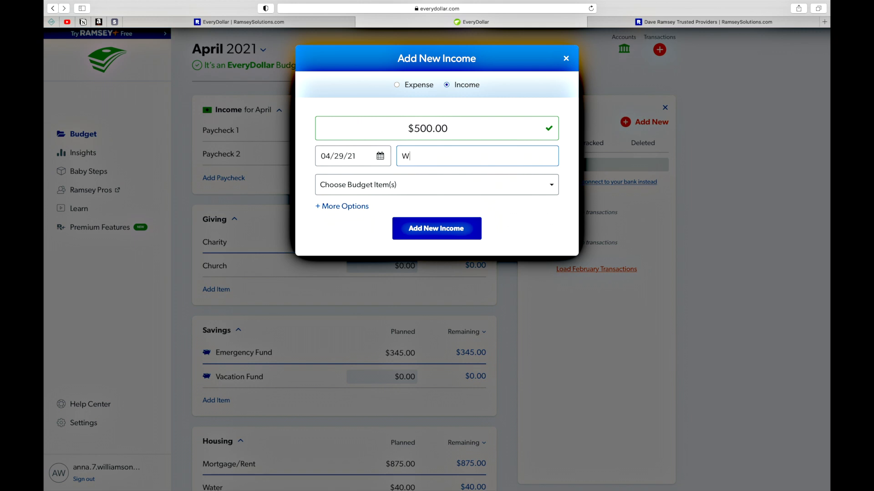
# Assign the income transaction to Paycheck 1, track it, and decline the Ramsey+ trial offer
pyautogui.click(465, 184)
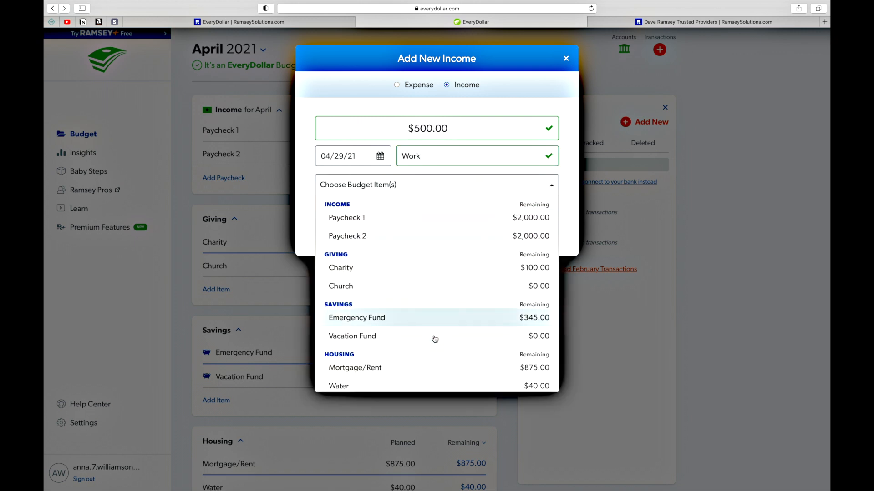
pyautogui.click(467, 220)
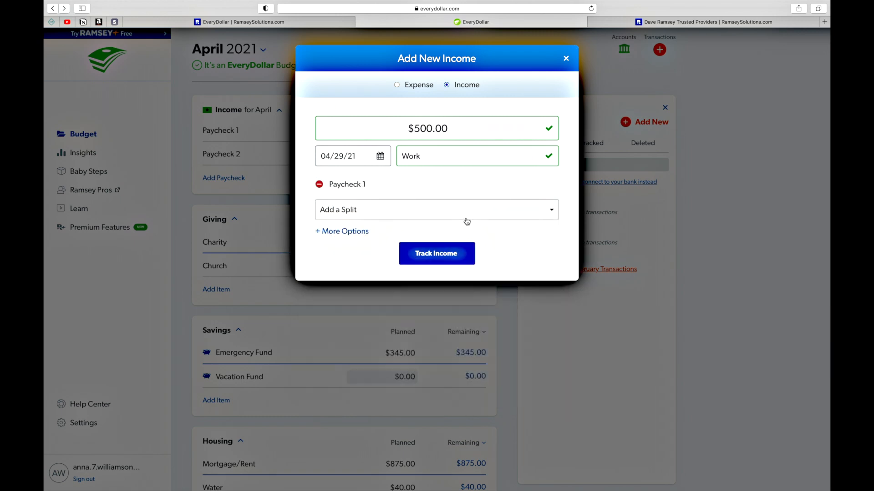
pyautogui.click(460, 254)
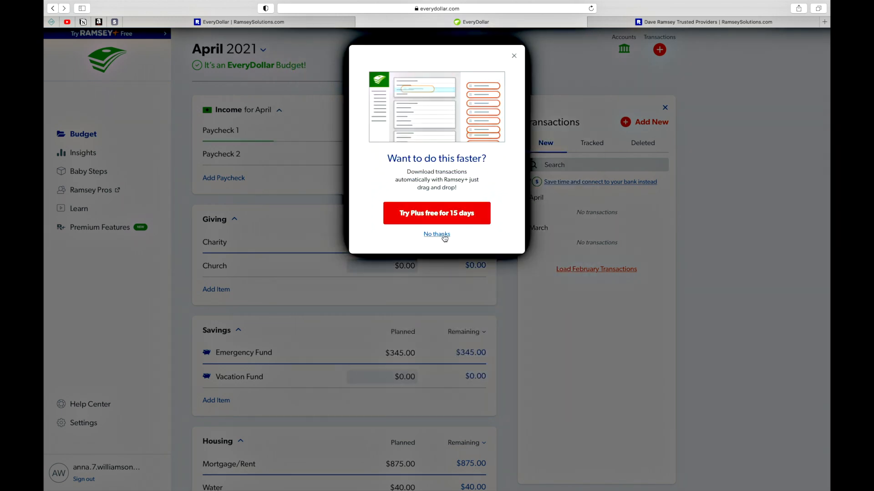
pyautogui.click(437, 234)
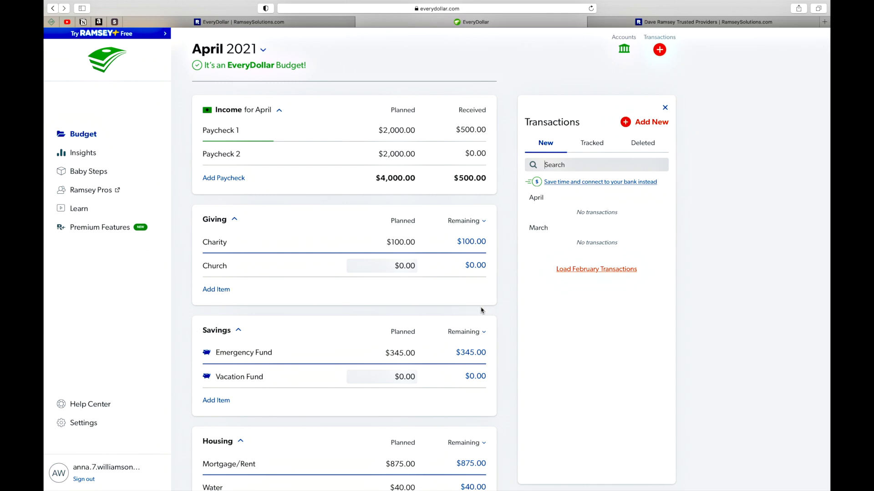
# Add a new $25 expense transaction for Grocery, assigned to the Groceries - Week 1 budget item
pyautogui.click(623, 122)
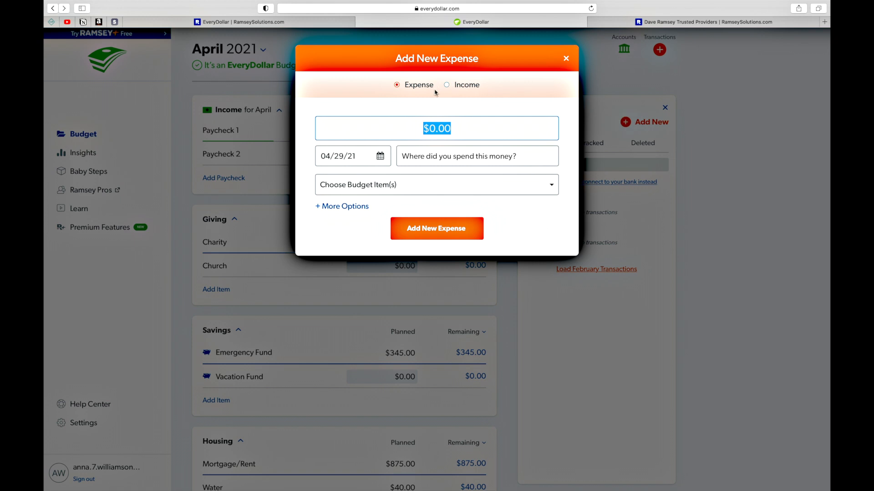
pyautogui.write('25')
pyautogui.click(463, 154)
pyautogui.write('Grocery')
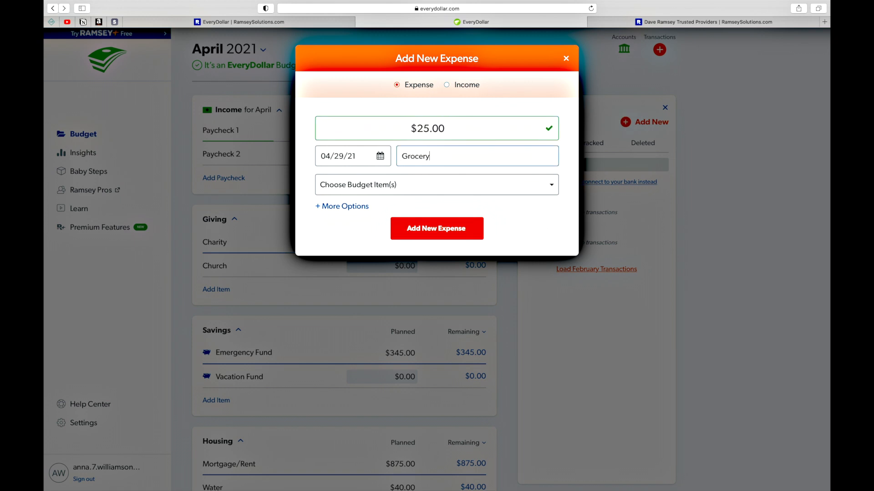
pyautogui.click(466, 185)
pyautogui.scroll(-5, 432, 310)
pyautogui.scroll(-3, 433, 310)
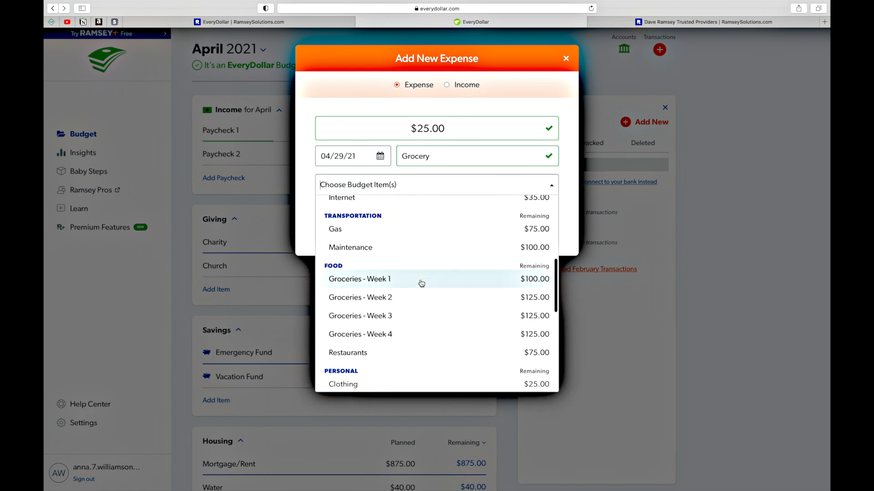
pyautogui.click(421, 279)
pyautogui.click(400, 252)
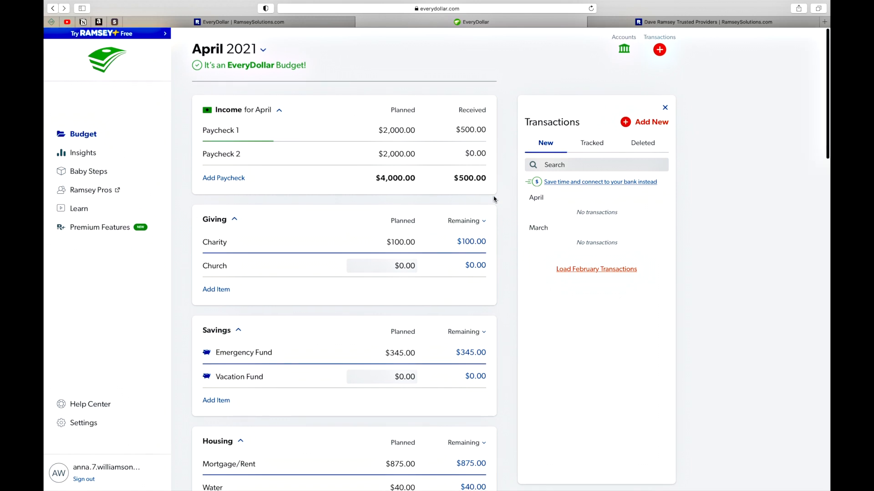
# Display spent amounts for the budget items to check the Food group, and switch back to remaining amounts
pyautogui.scroll(-9, 494, 199)
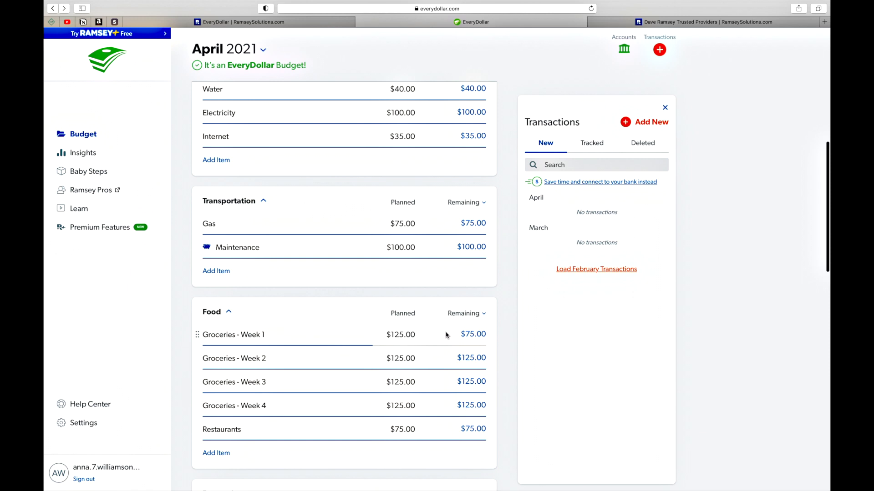
pyautogui.click(466, 314)
pyautogui.click(472, 347)
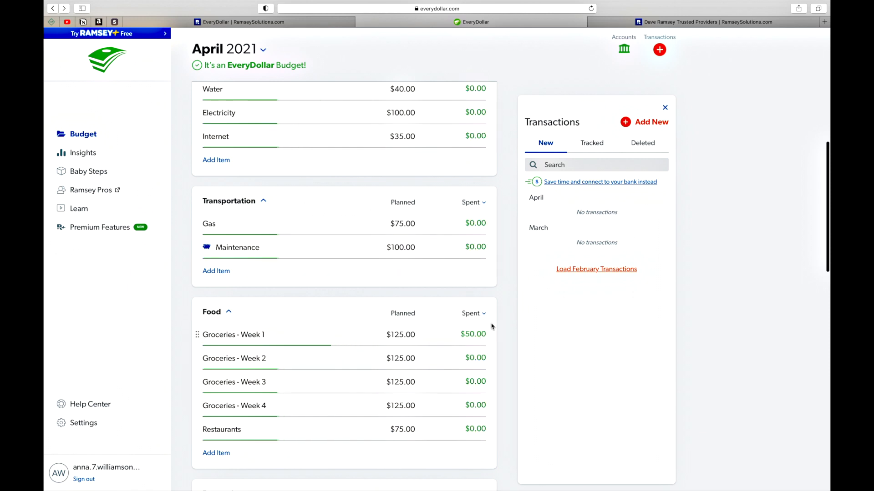
pyautogui.click(483, 319)
pyautogui.click(472, 329)
pyautogui.scroll(10, 507, 233)
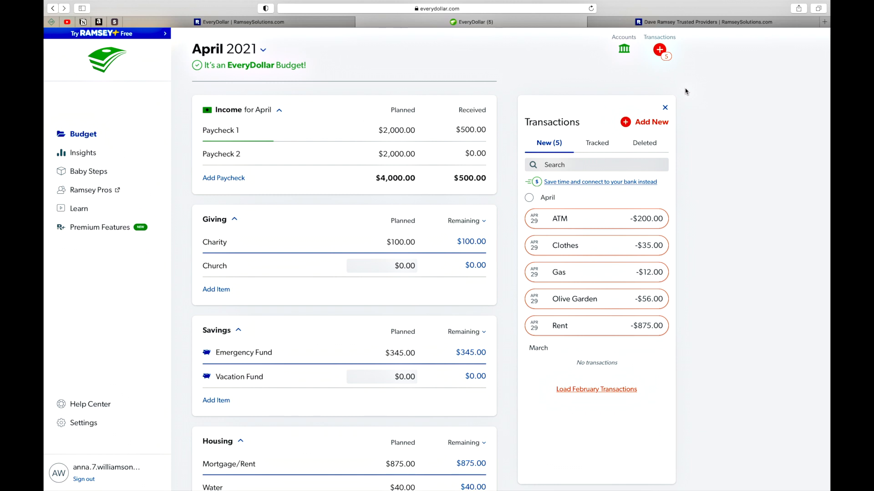
# Look through the tracked transactions and their available actions, check the deleted ones, and return to the new transactions
pyautogui.click(591, 144)
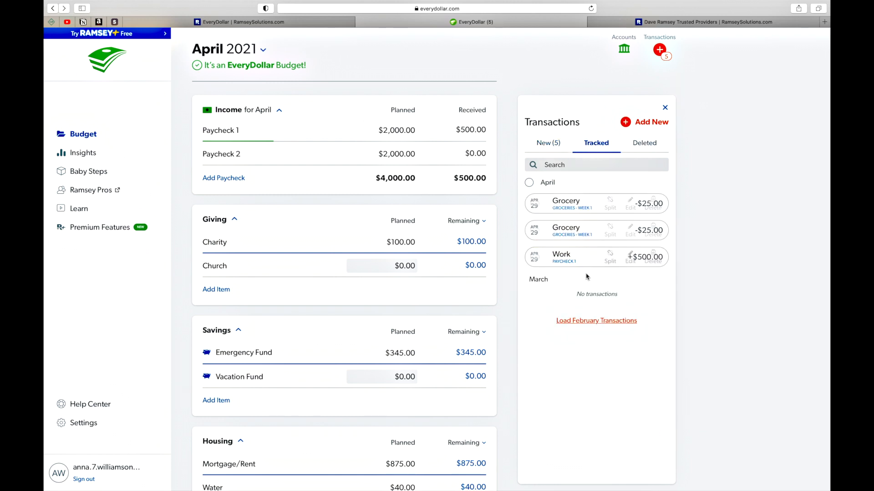
pyautogui.moveTo(575, 207)
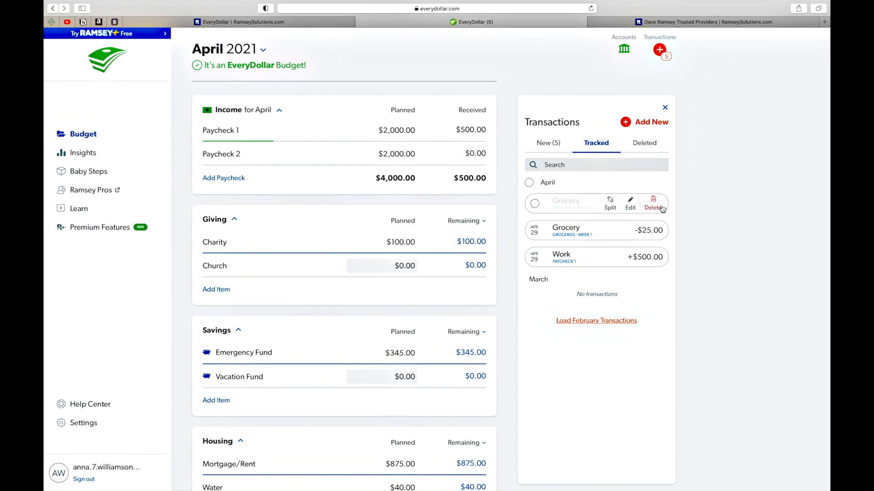
pyautogui.click(643, 146)
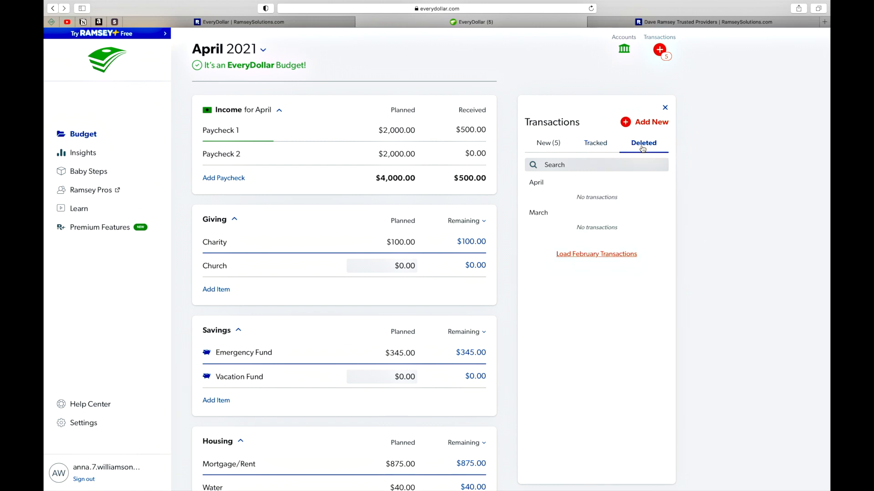
pyautogui.click(554, 146)
# Track the Rent transaction under Mortgage/Rent in Housing and the Olive Garden transaction under Restaurants in Food
pyautogui.scroll(1, 491, 192)
pyautogui.scroll(-7, 491, 192)
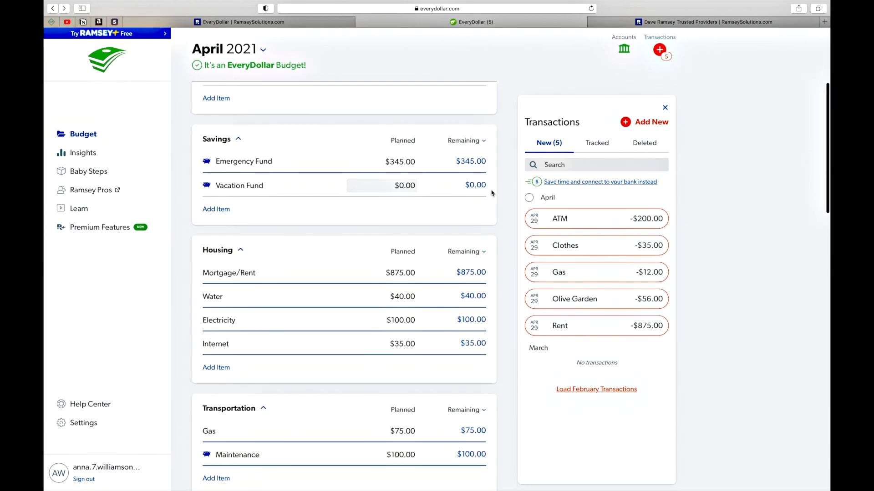
pyautogui.moveTo(576, 329)
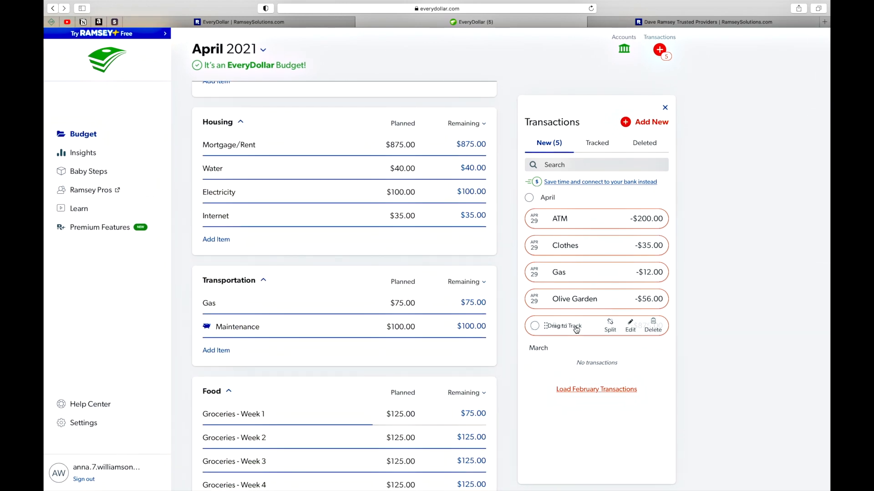
pyautogui.moveTo(576, 329); pyautogui.dragTo(346, 144)
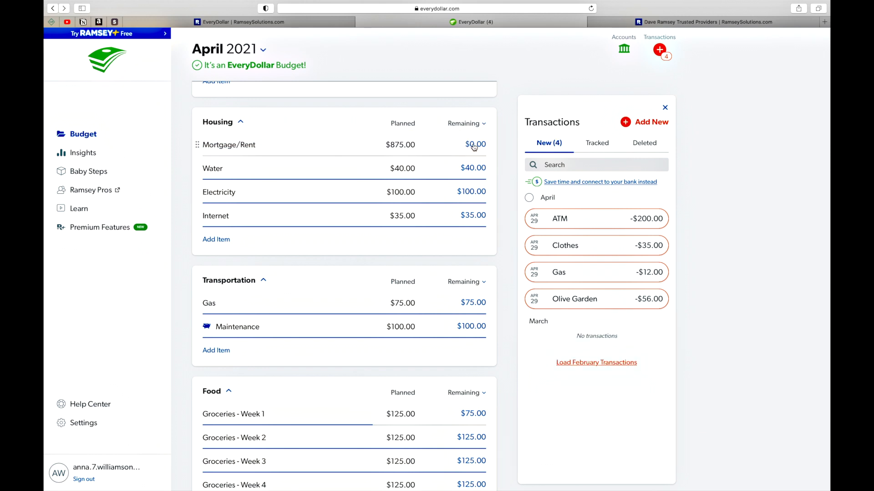
pyautogui.scroll(-3, 486, 197)
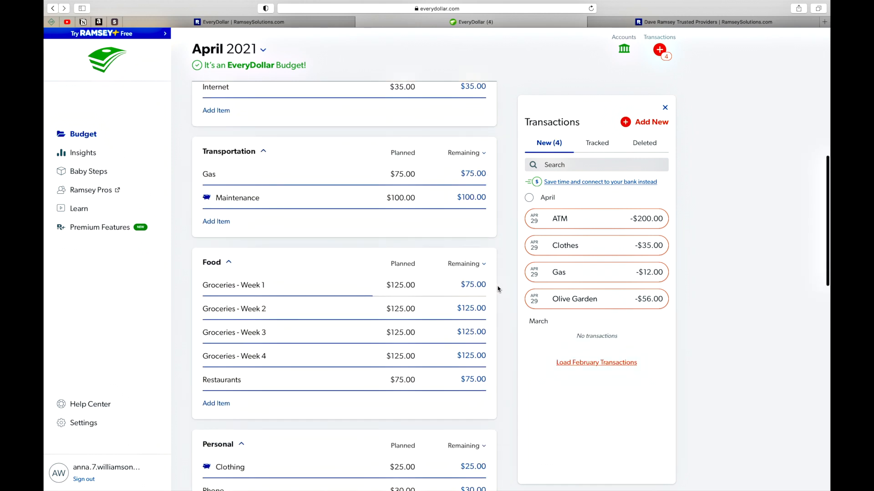
pyautogui.scroll(-2, 497, 285)
pyautogui.moveTo(571, 306); pyautogui.dragTo(377, 314)
# Track the Gas transaction under Gas in Transportation and the Clothes transaction under Clothing in Personal
pyautogui.scroll(3, 506, 240)
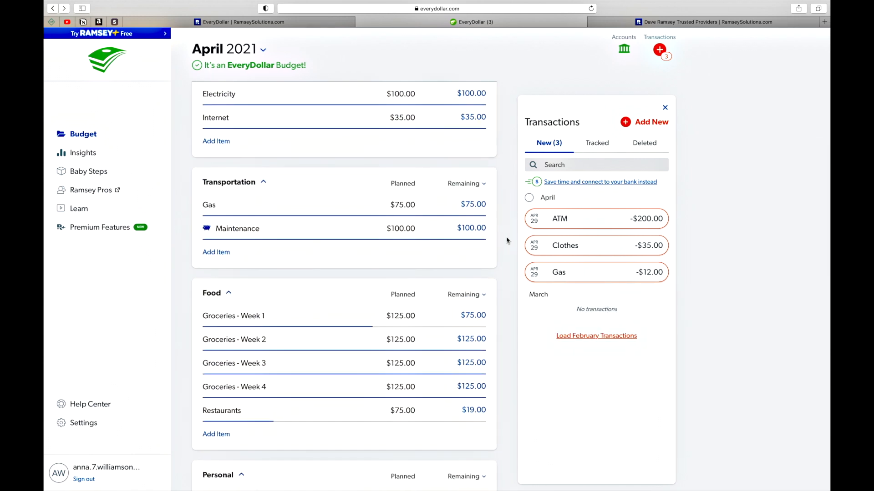
pyautogui.moveTo(562, 272); pyautogui.dragTo(350, 217)
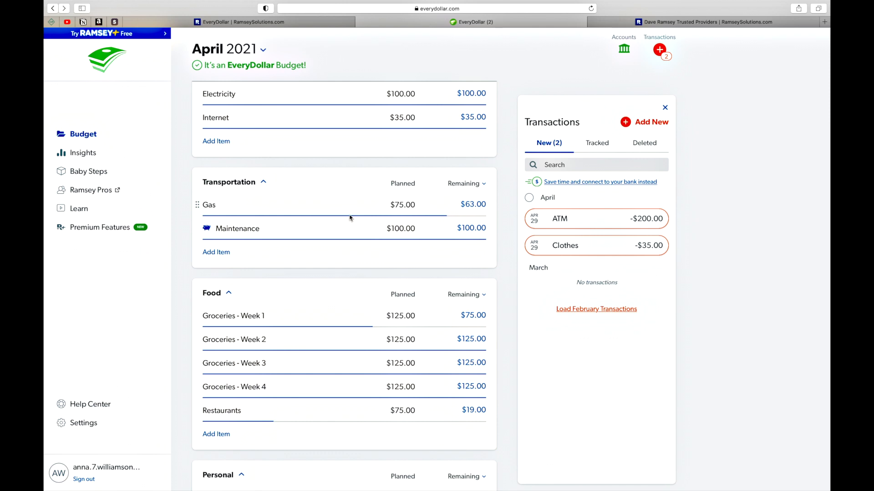
pyautogui.scroll(-4, 508, 280)
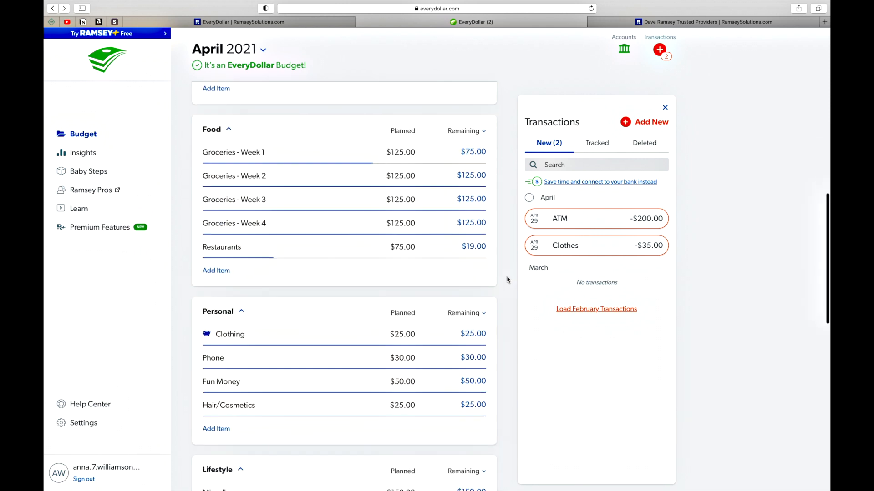
pyautogui.moveTo(572, 248); pyautogui.dragTo(436, 334)
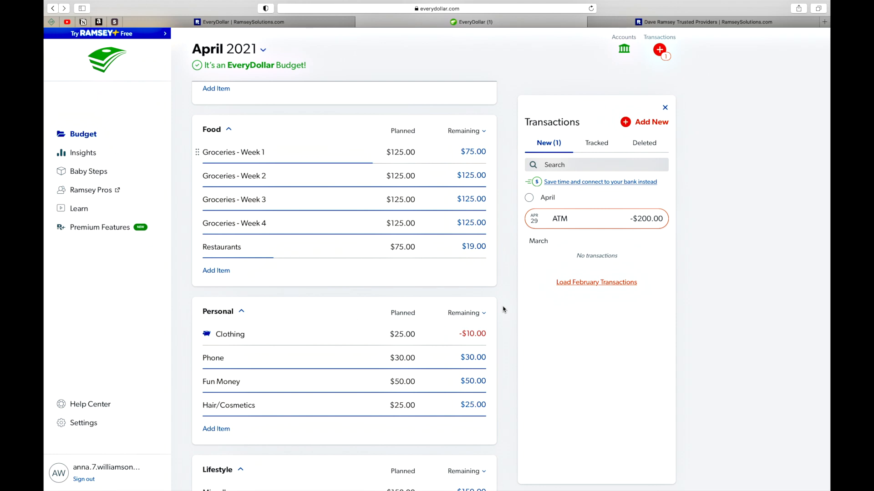
# Split the $200 ATM transaction between the Charity and Maintenance budget items
pyautogui.scroll(10, 503, 309)
pyautogui.scroll(3, 502, 309)
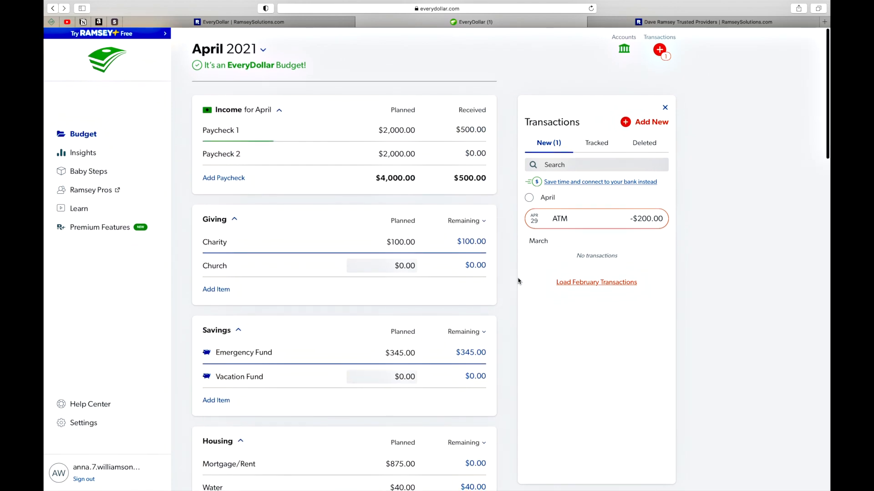
pyautogui.moveTo(567, 224)
pyautogui.click(608, 223)
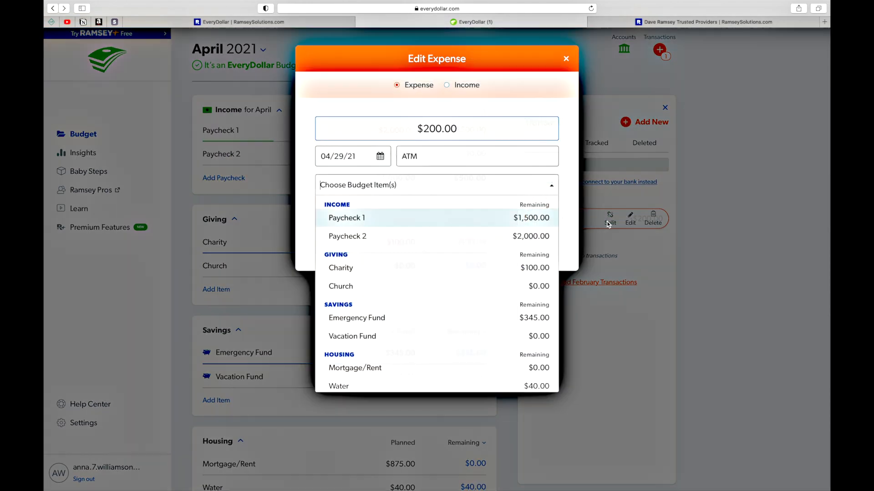
pyautogui.scroll(-5, 443, 221)
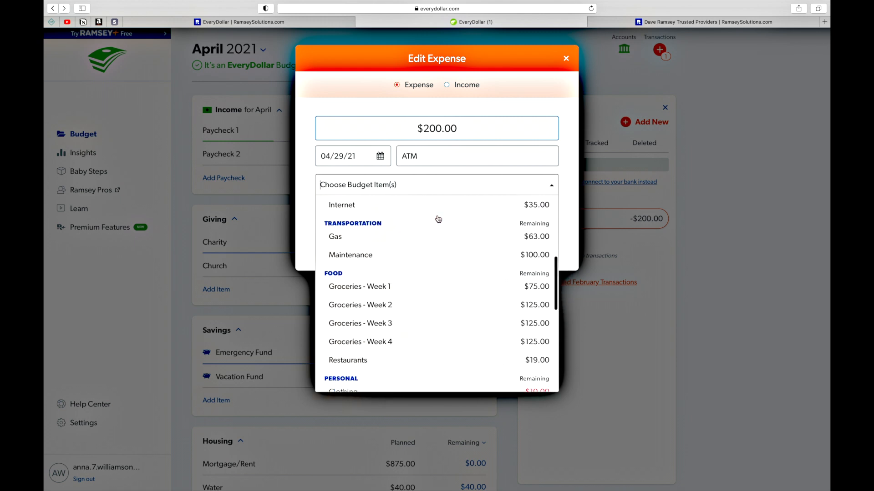
pyautogui.scroll(2, 438, 219)
pyautogui.scroll(1, 437, 219)
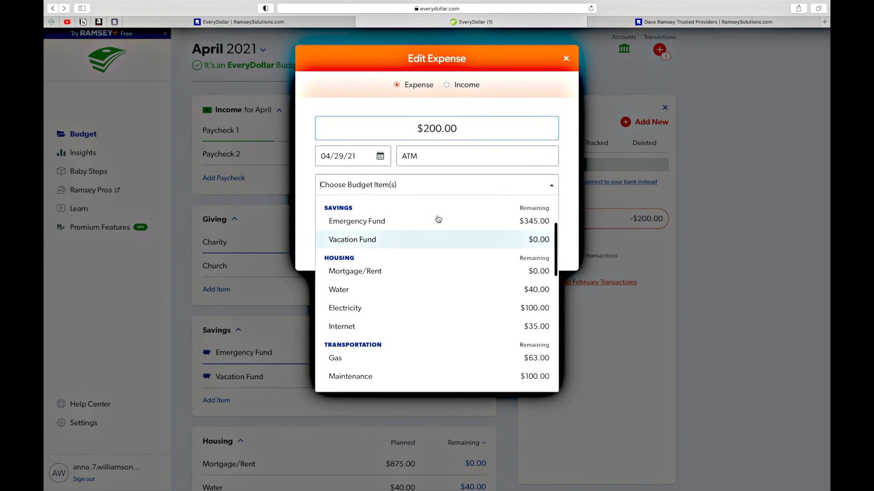
pyautogui.scroll(3, 427, 309)
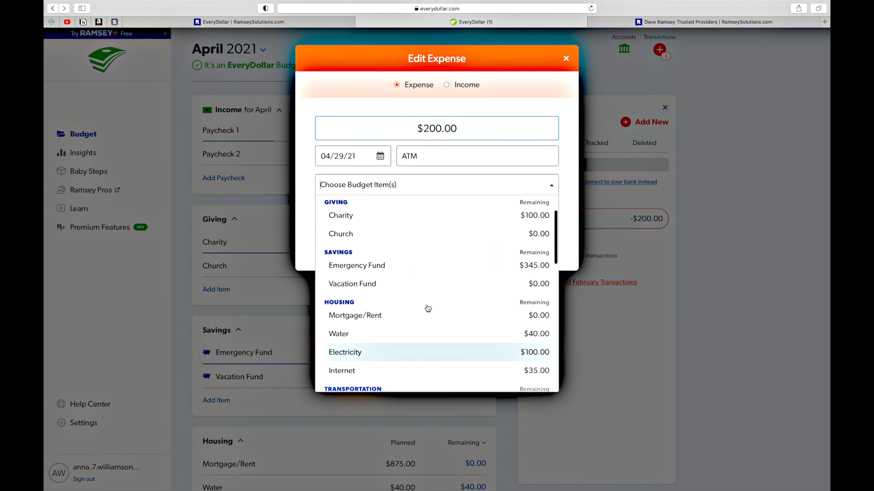
pyautogui.scroll(1, 428, 309)
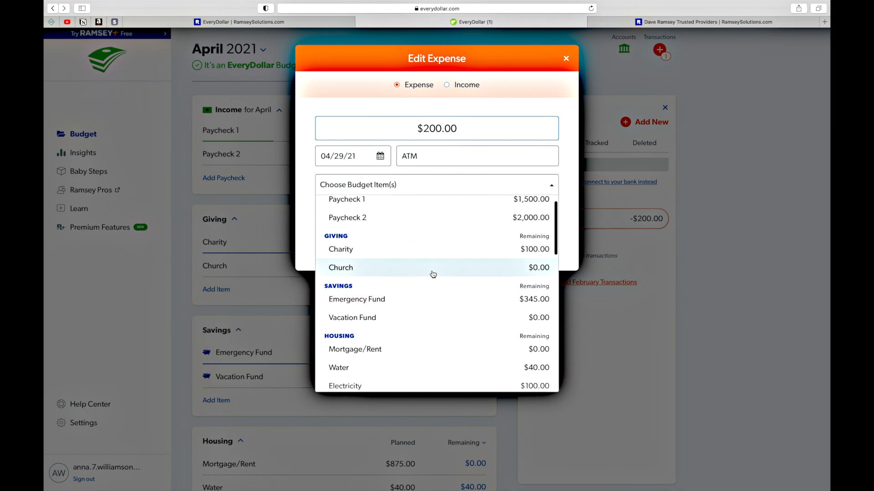
pyautogui.click(438, 247)
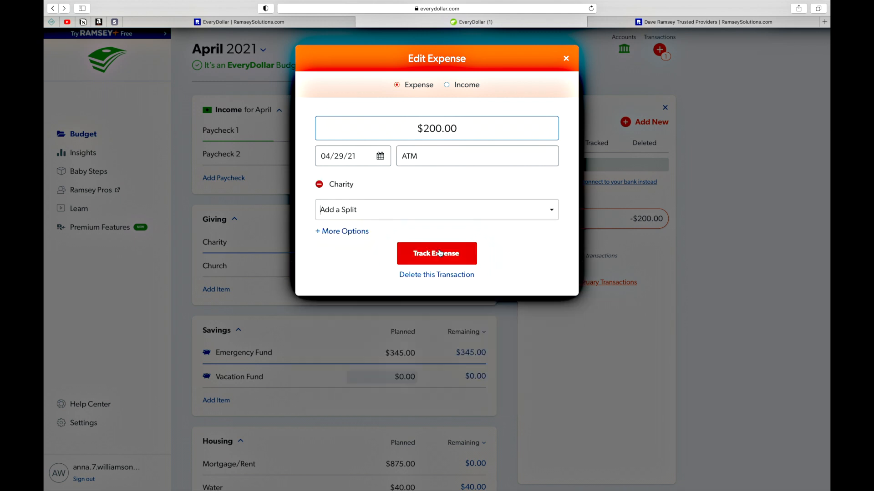
pyautogui.click(389, 213)
pyautogui.scroll(-5, 424, 343)
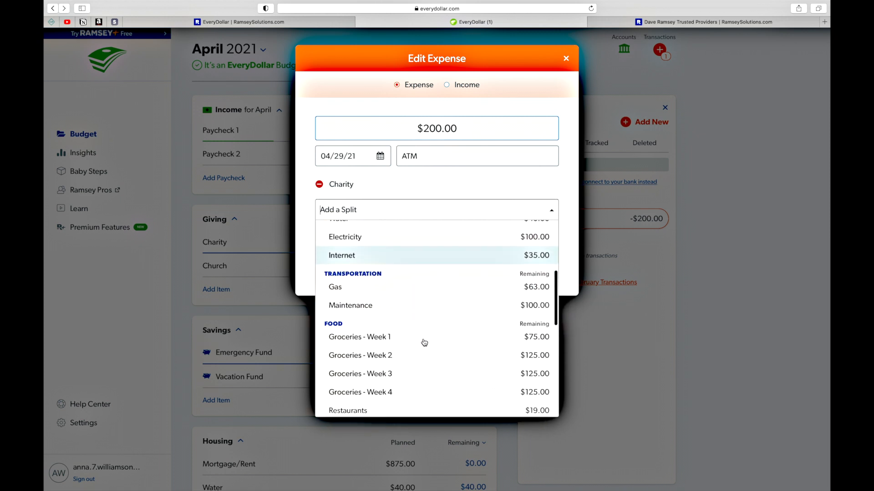
pyautogui.click(425, 312)
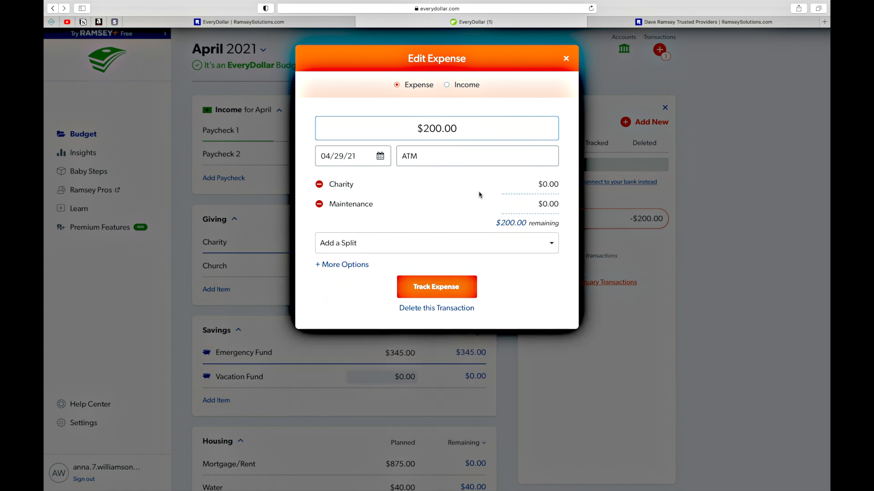
# Allocate $100 of the ATM expense to Charity and $100 to Maintenance, and track the expense
pyautogui.click(538, 185)
pyautogui.write('1')
pyautogui.click(554, 210)
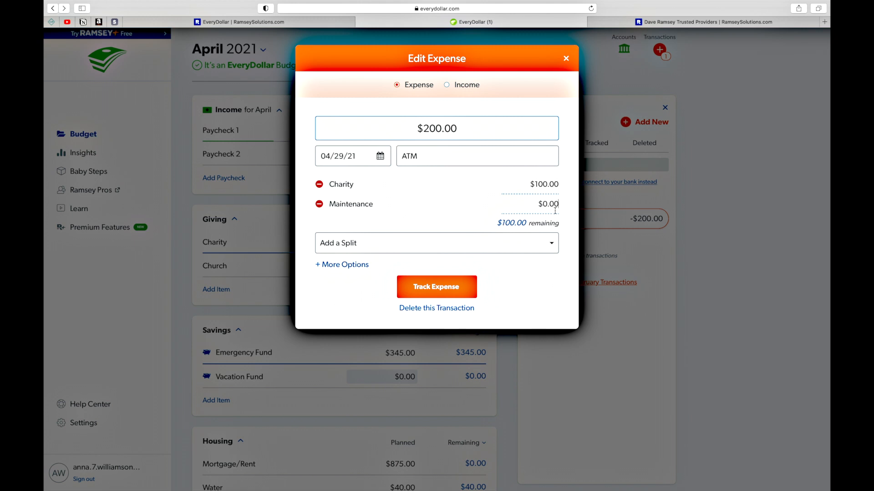
pyautogui.write('100')
pyautogui.click(541, 293)
pyautogui.click(553, 205)
pyautogui.write('100')
pyautogui.click(549, 271)
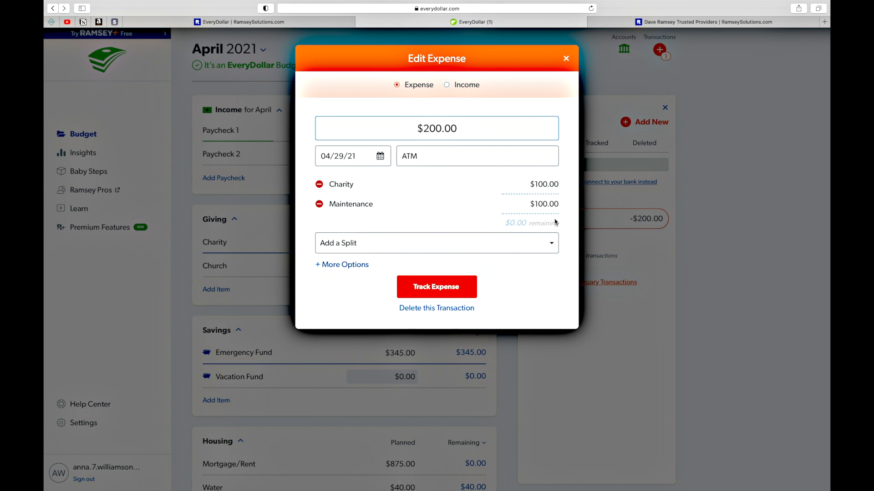
pyautogui.click(443, 287)
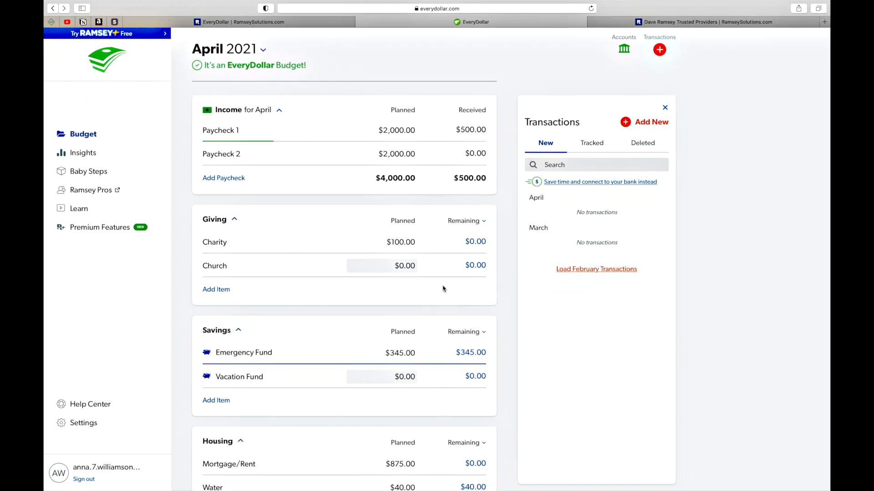
# Set the planned amount for Clothing in the Personal group to $35 and return to the budget overview
pyautogui.scroll(-5, 500, 330)
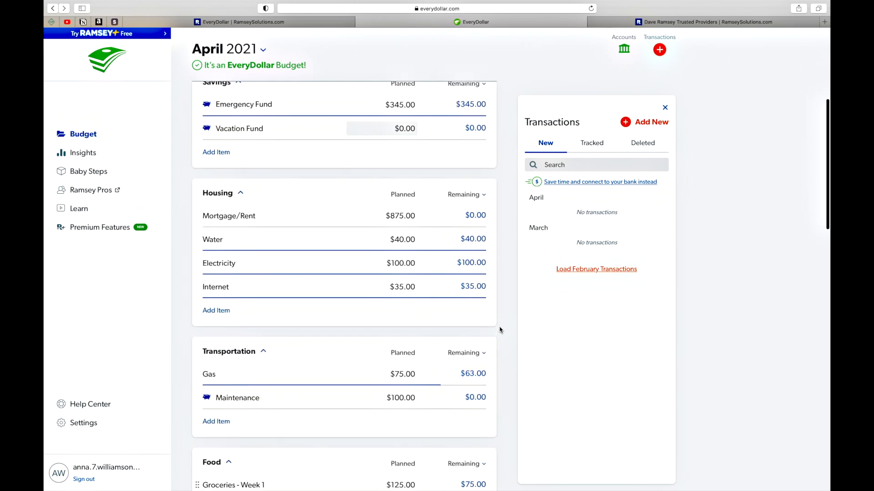
pyautogui.scroll(5, 500, 330)
pyautogui.scroll(-10, 499, 330)
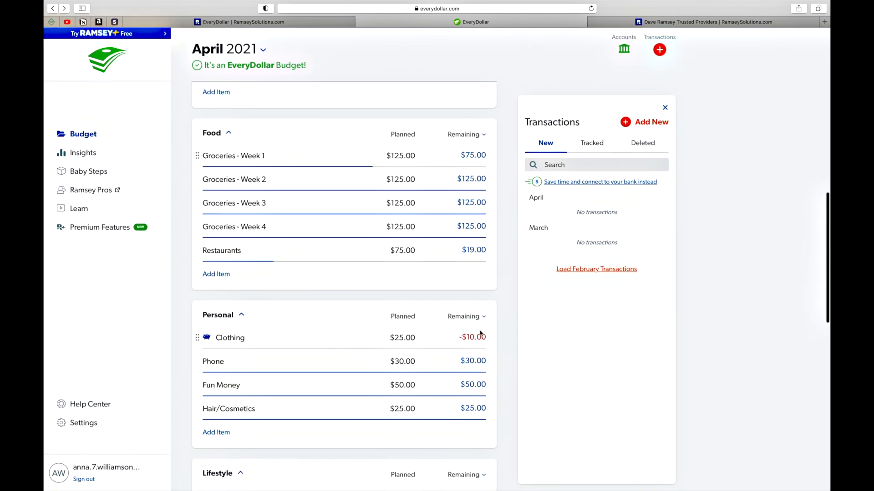
pyautogui.click(412, 338)
pyautogui.press('BackSpace')
pyautogui.press('Tab')
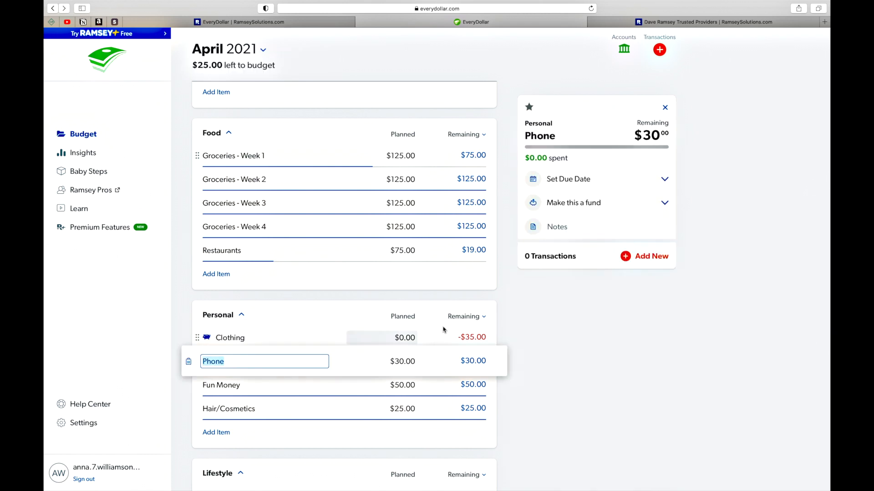
pyautogui.click(406, 338)
pyautogui.write('35')
pyautogui.press('Tab')
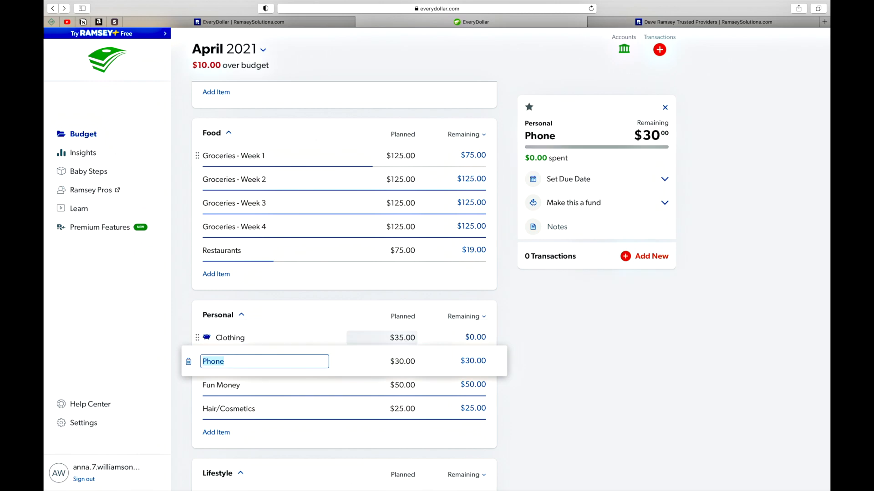
pyautogui.click(503, 294)
pyautogui.scroll(15, 503, 295)
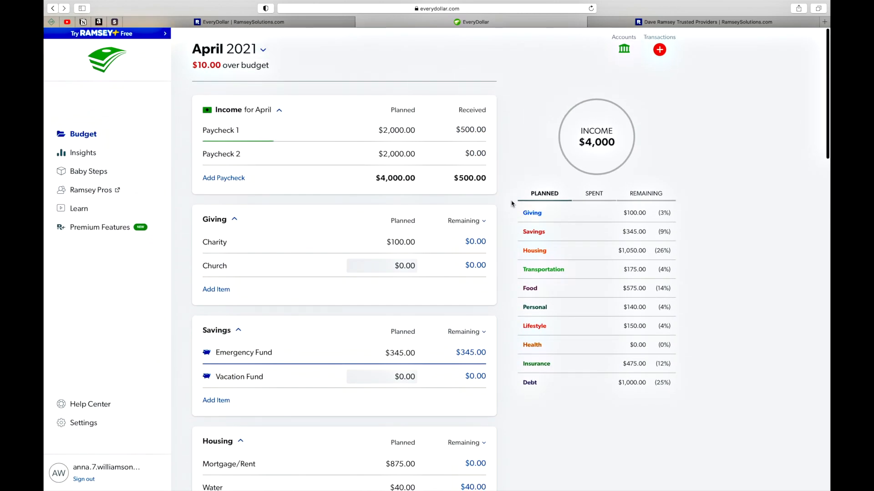
# Set the planned amount for Restaurants in the Food group to $65 and look over the April budget
pyautogui.scroll(-6, 507, 221)
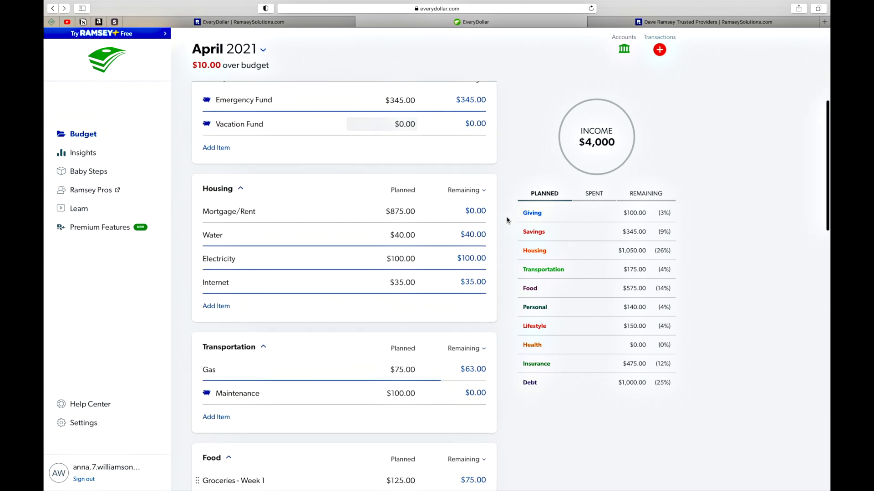
pyautogui.scroll(-1, 507, 221)
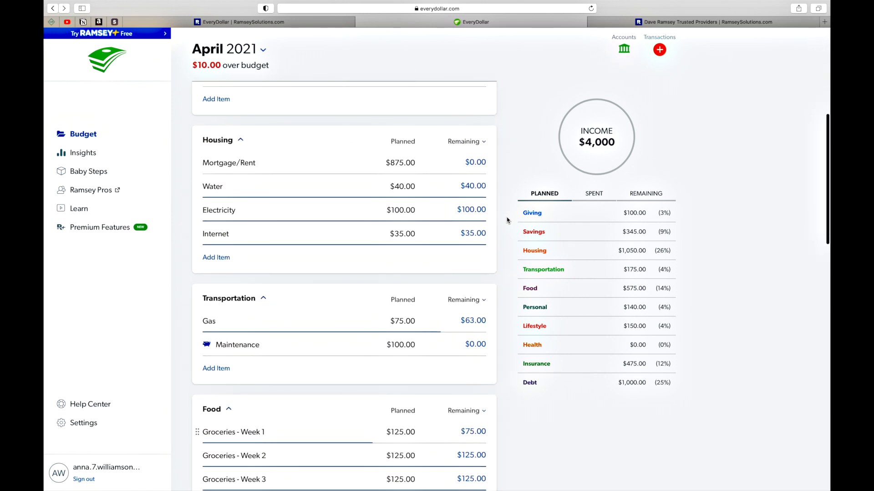
pyautogui.scroll(-4, 507, 220)
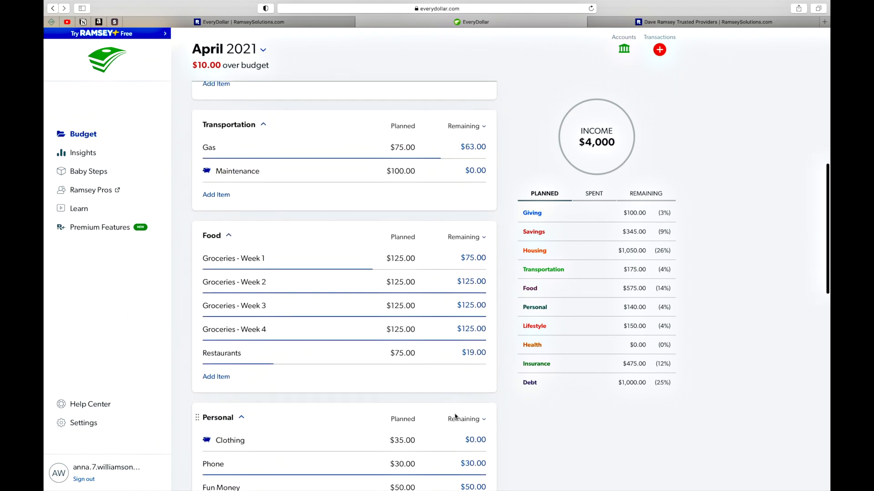
pyautogui.click(404, 354)
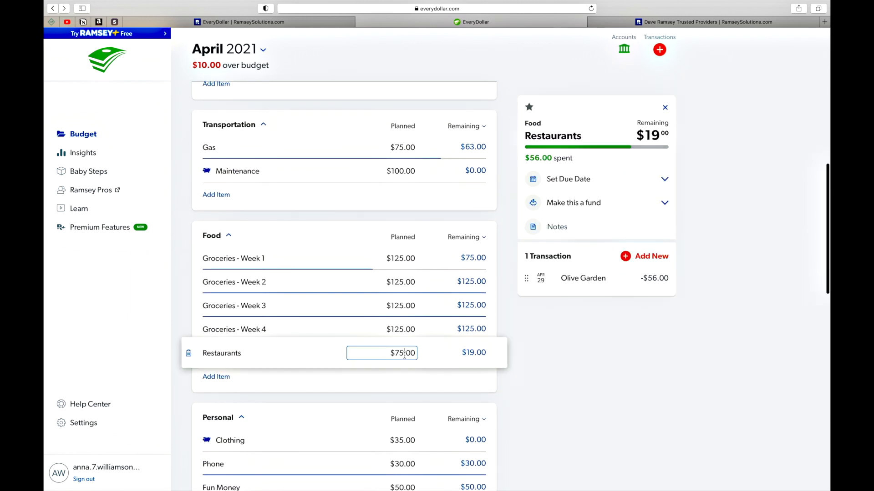
pyautogui.write('65')
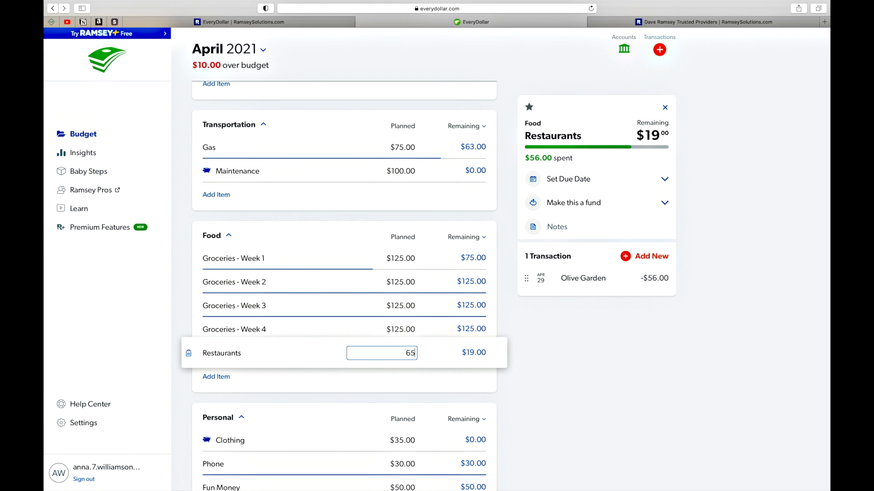
pyautogui.press('Tab')
pyautogui.click(508, 283)
pyautogui.scroll(10, 509, 284)
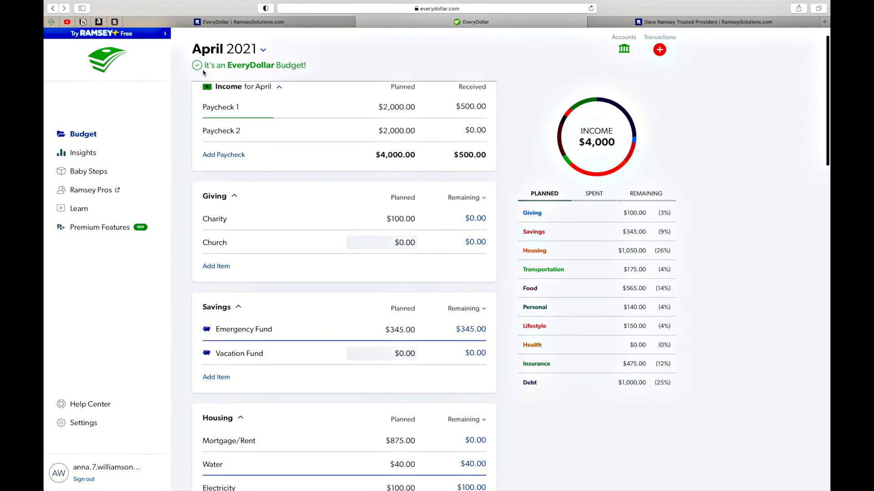
pyautogui.scroll(2, 499, 182)
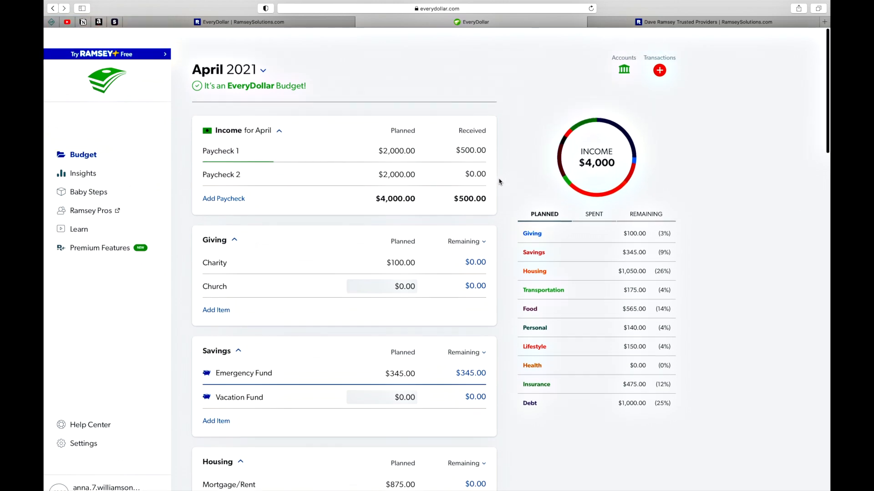
pyautogui.scroll(-15, 499, 182)
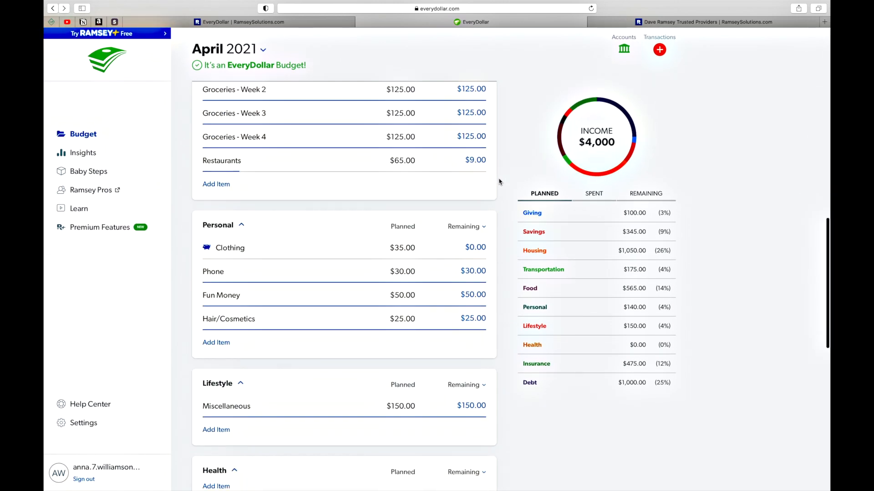
pyautogui.scroll(15, 499, 182)
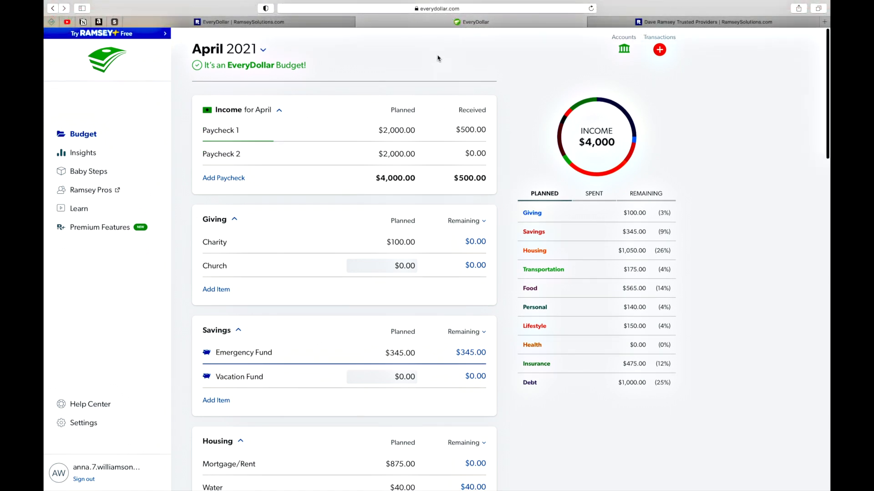
# Start the May 2021 budget from a copy of April's budget and look through its groups
pyautogui.click(265, 50)
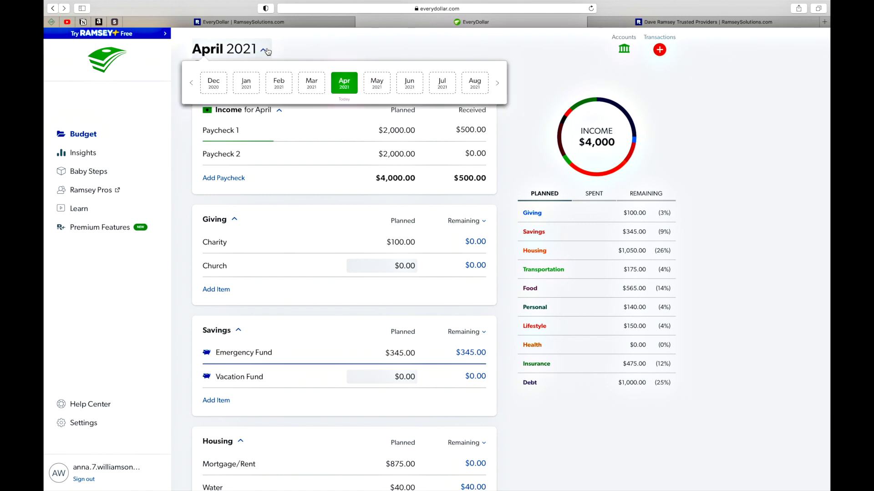
pyautogui.click(379, 84)
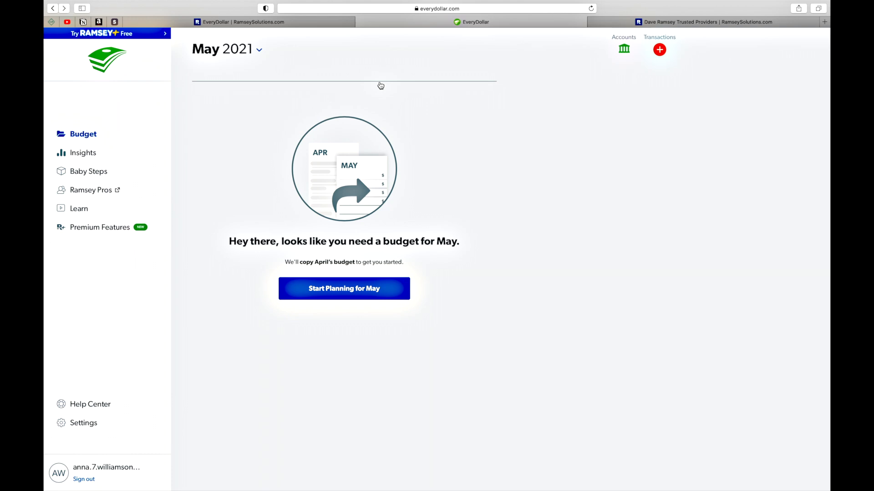
pyautogui.click(339, 288)
pyautogui.click(335, 289)
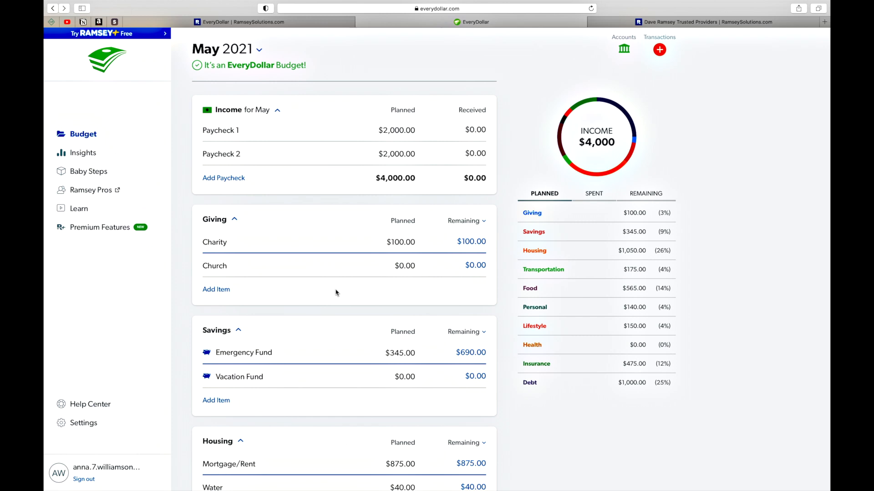
pyautogui.scroll(-20, 509, 222)
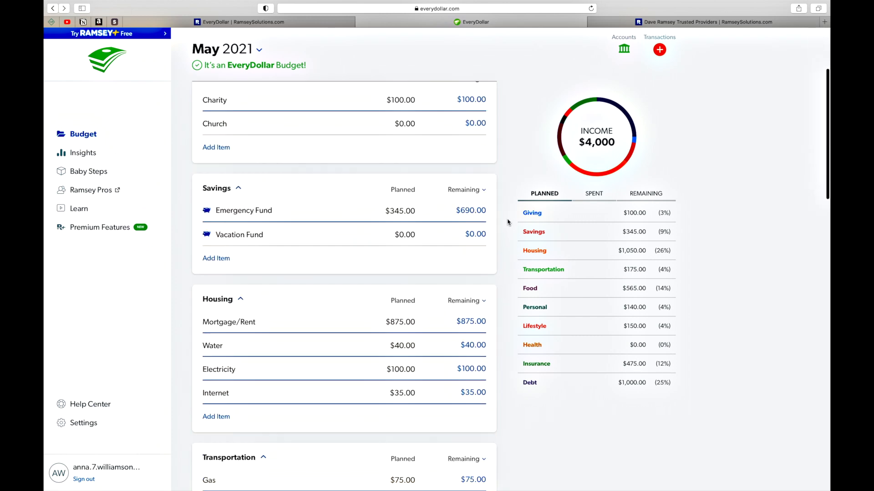
pyautogui.scroll(20, 508, 223)
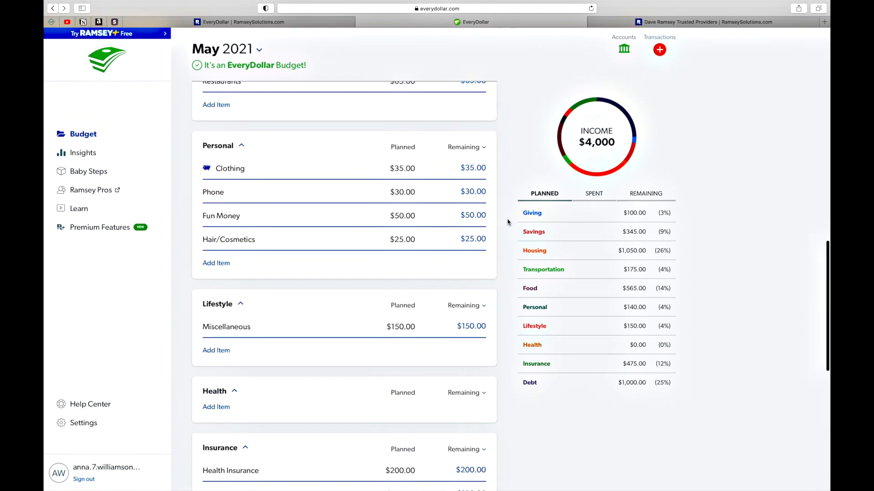
pyautogui.scroll(-2, 366, 355)
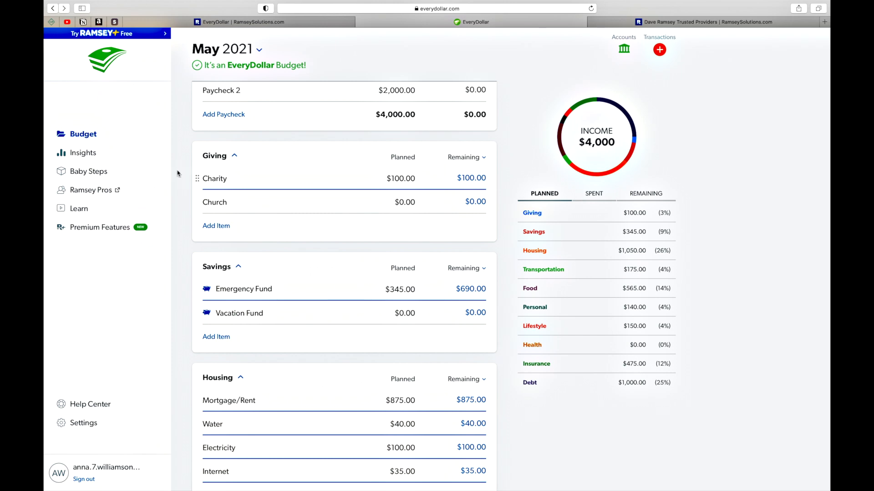
# Open the Baby Steps overview and examine the progress cards for the emergency fund, debt snowball and savings steps
pyautogui.click(91, 172)
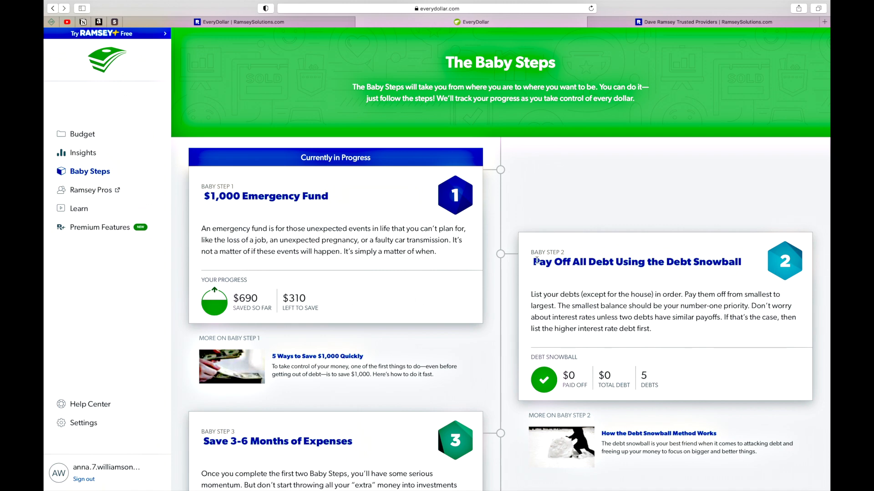
pyautogui.scroll(-5, 536, 260)
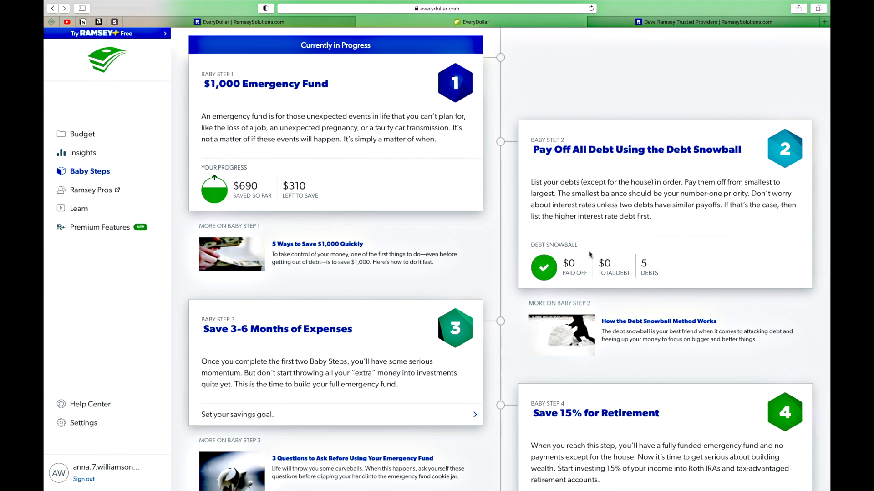
pyautogui.scroll(-3, 359, 318)
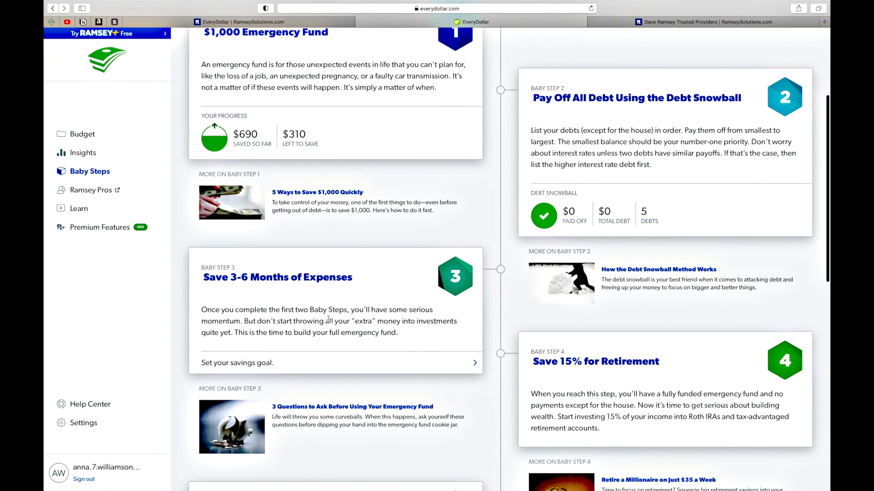
pyautogui.scroll(4, 141, 181)
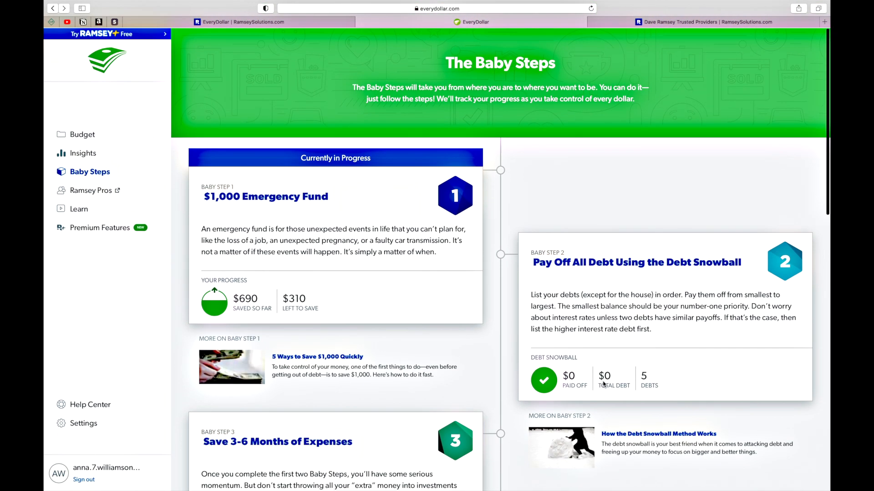
# Return to the May 2021 budget and clear the planned amount for Credit Card in the Debt group
pyautogui.click(84, 134)
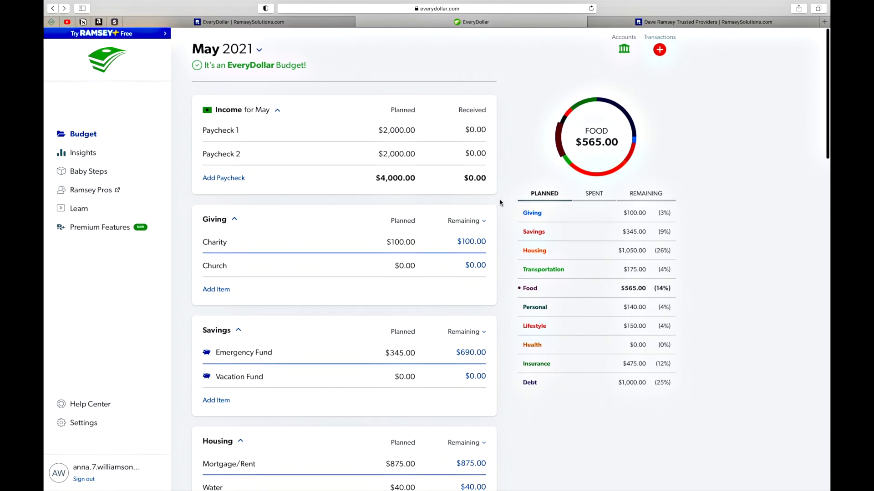
pyautogui.scroll(-15, 500, 203)
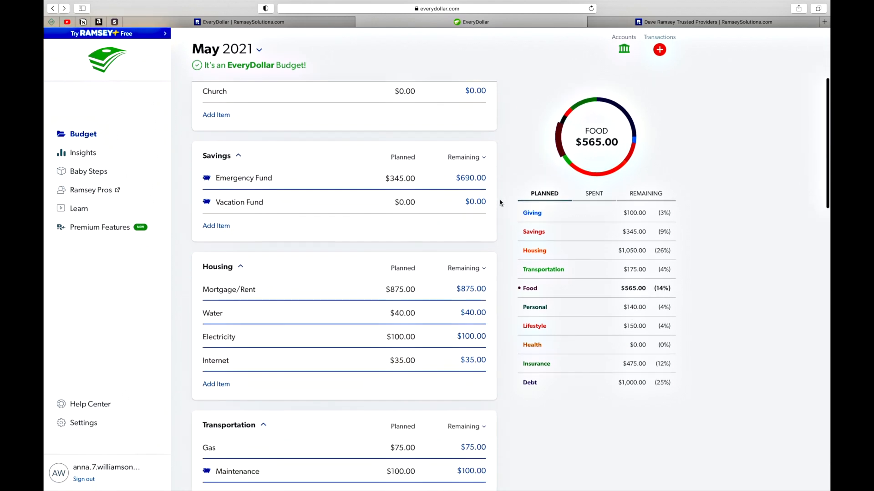
pyautogui.scroll(-12, 500, 203)
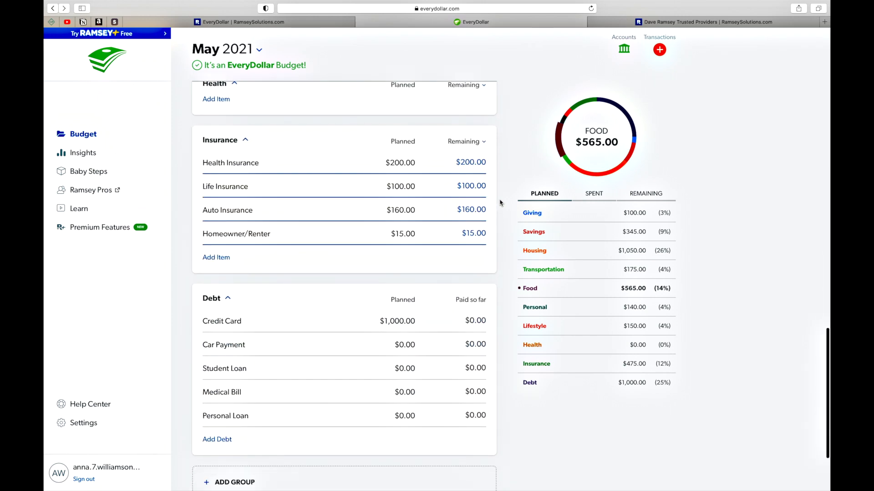
pyautogui.click(414, 322)
pyautogui.tripleClick(413, 324)
pyautogui.press('BackSpace')
pyautogui.press('Tab')
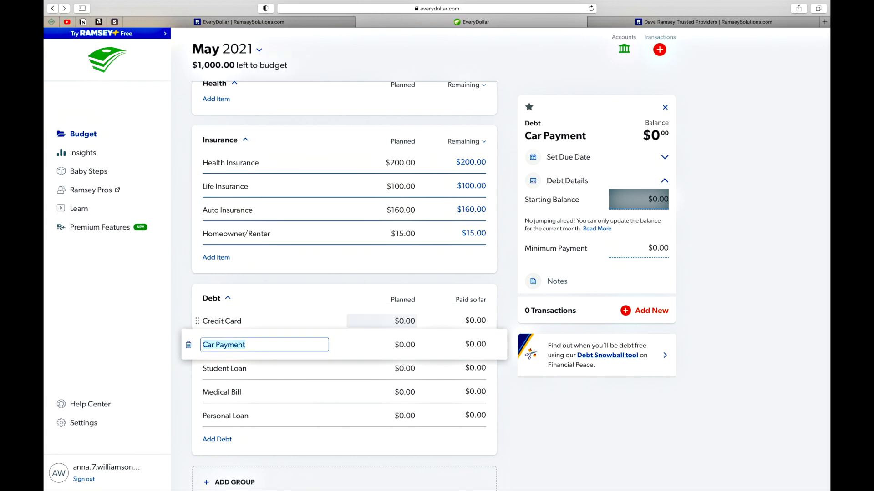
pyautogui.click(504, 285)
# Review the May budget groups and their planned amounts, from income through giving, savings, housing, transportation and food
pyautogui.scroll(20, 504, 285)
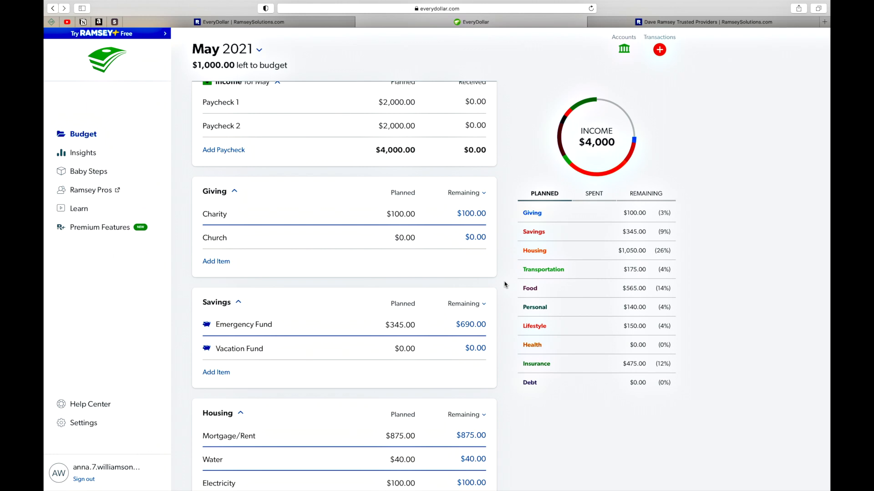
pyautogui.scroll(-3, 504, 284)
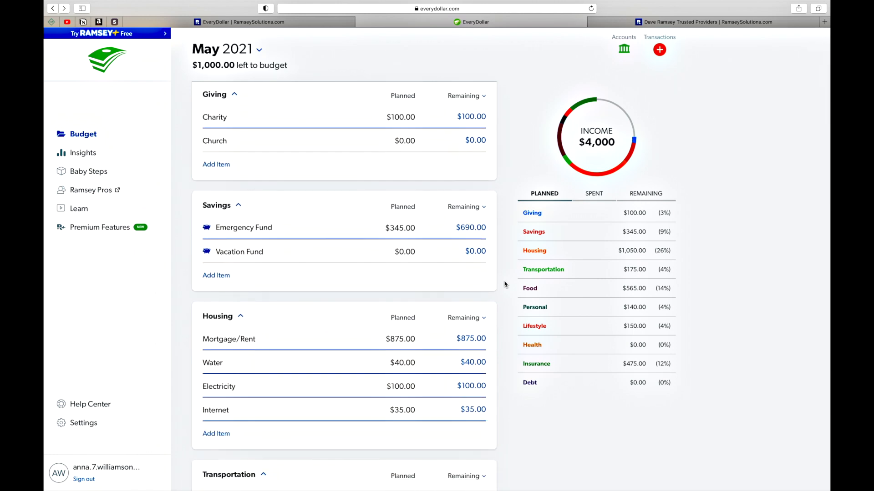
pyautogui.scroll(-20, 504, 285)
pyautogui.scroll(20, 504, 285)
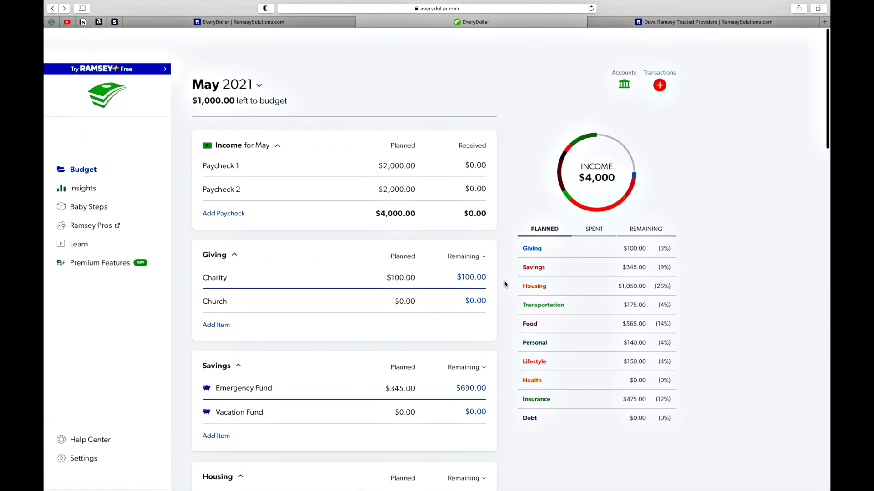
pyautogui.scroll(-1, 504, 284)
pyautogui.scroll(1, 504, 285)
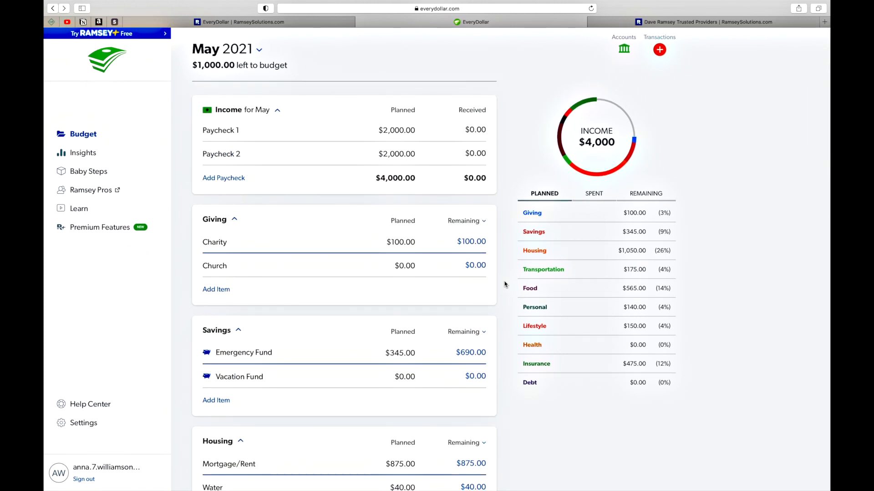
pyautogui.scroll(-3, 504, 285)
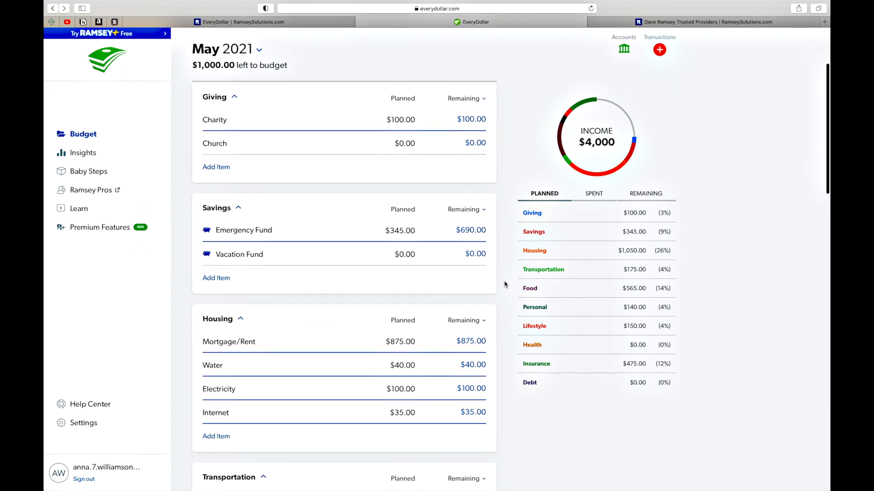
pyautogui.scroll(-4, 504, 285)
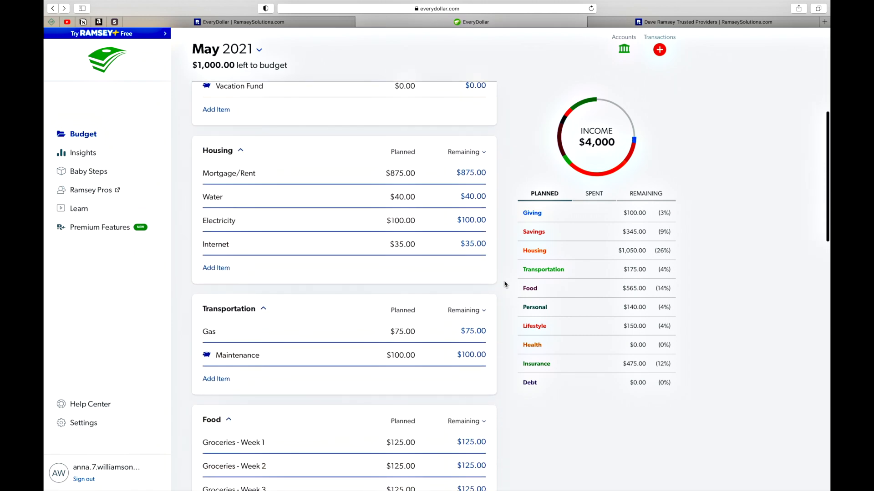
pyautogui.scroll(7, 504, 285)
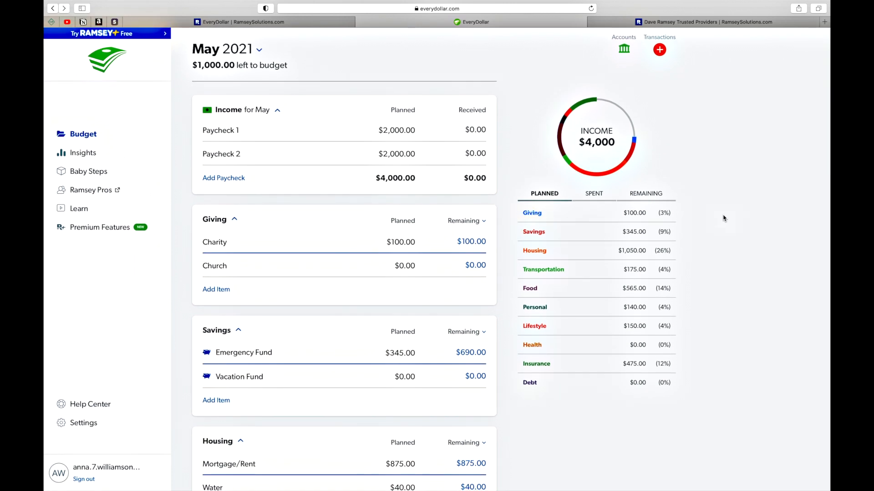
# Compare the planned, spent and remaining summaries of the May budget, ending on the planned view
pyautogui.click(591, 195)
pyautogui.click(621, 197)
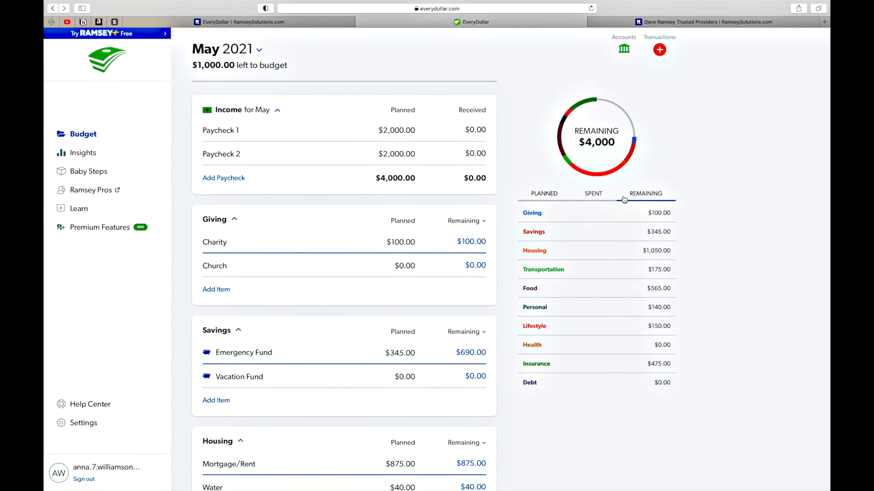
pyautogui.click(611, 197)
pyautogui.click(643, 195)
pyautogui.click(593, 196)
pyautogui.click(544, 196)
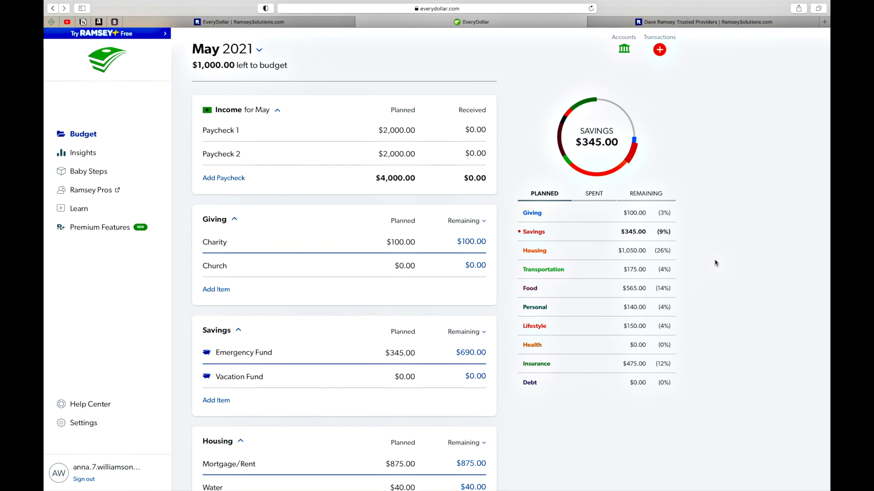
pyautogui.scroll(-2, 715, 263)
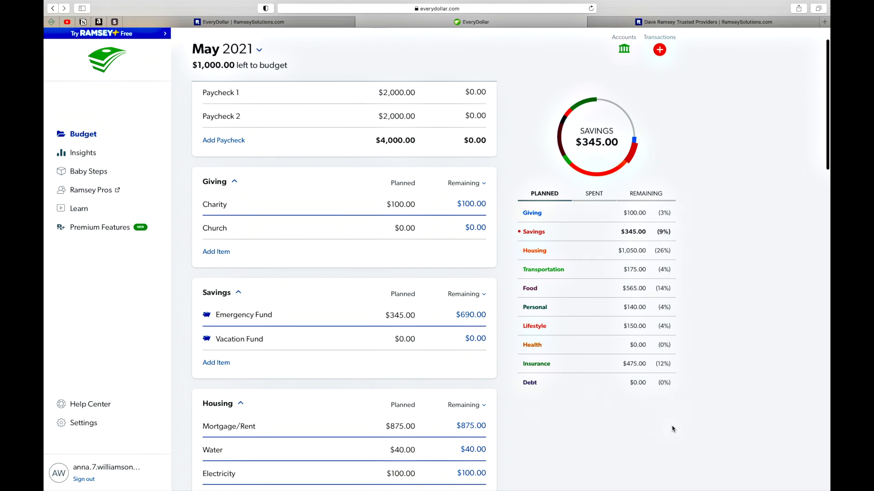
pyautogui.click(615, 194)
pyautogui.click(643, 195)
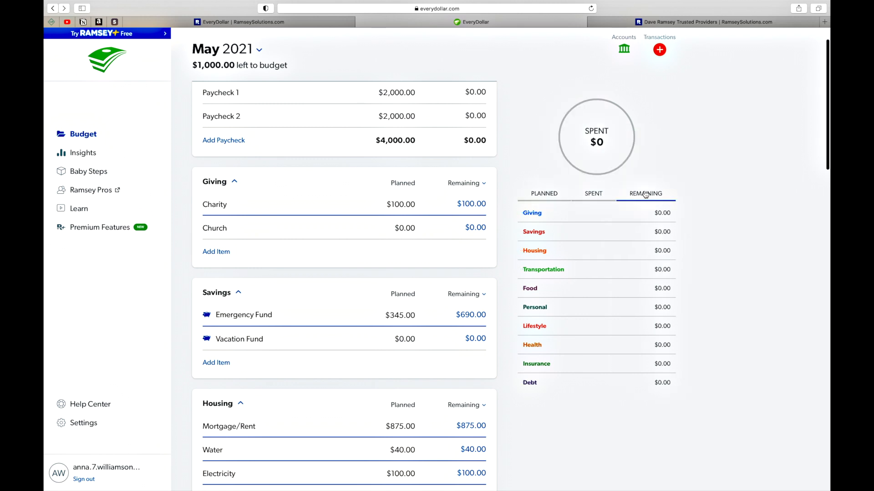
pyautogui.click(543, 193)
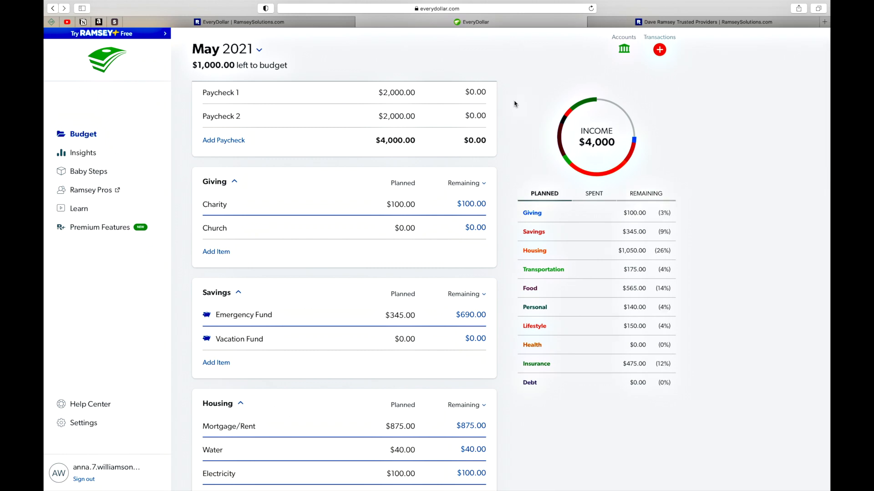